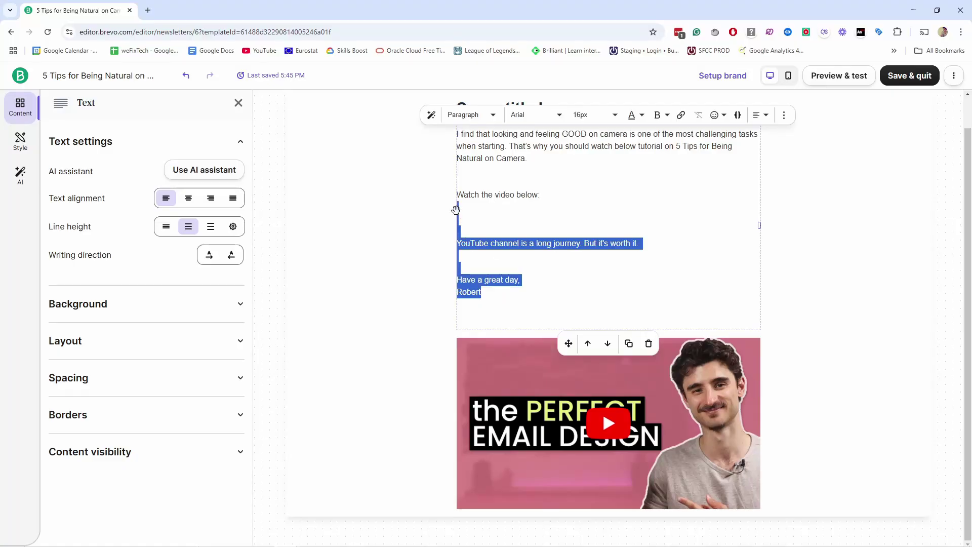
- Delete the selected closing text and add a Text block below the video
{"action": "key", "text": "BackSpace"}
{"action": "left_click", "coordinate": [238, 103]}
{"action": "left_click_drag", "start_coordinate": [144, 157], "coordinate": [544, 432]}
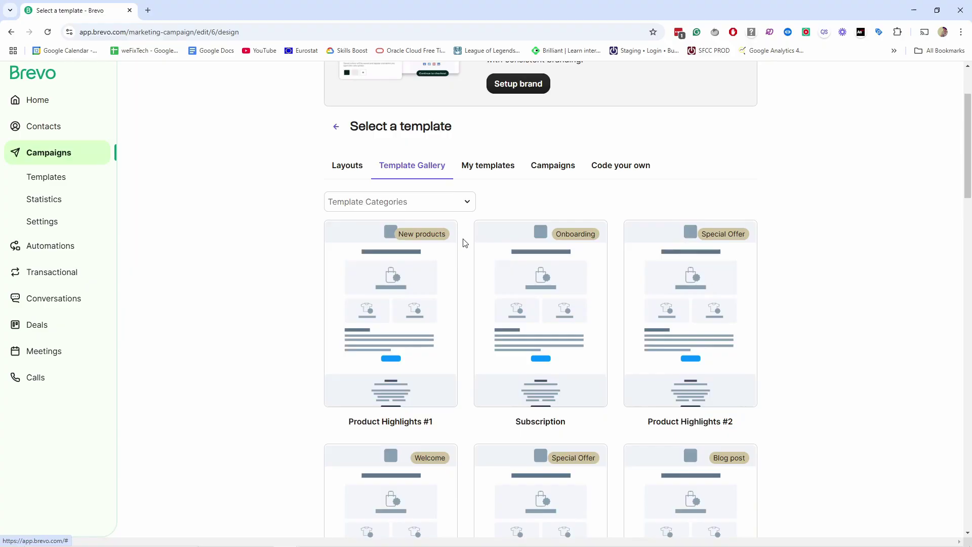
- Dismiss the domain-authenticated confirmation and open the linktopus.net configuration page
{"action": "scroll", "coordinate": [488, 196], "scroll_direction": "down", "scroll_amount": 1}
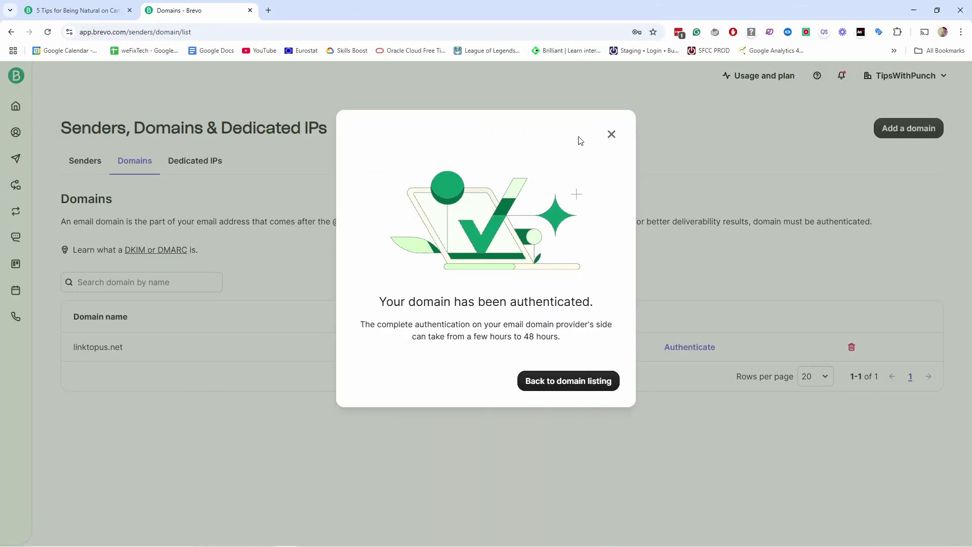
{"action": "left_click", "coordinate": [576, 383]}
{"action": "left_click", "coordinate": [687, 353]}
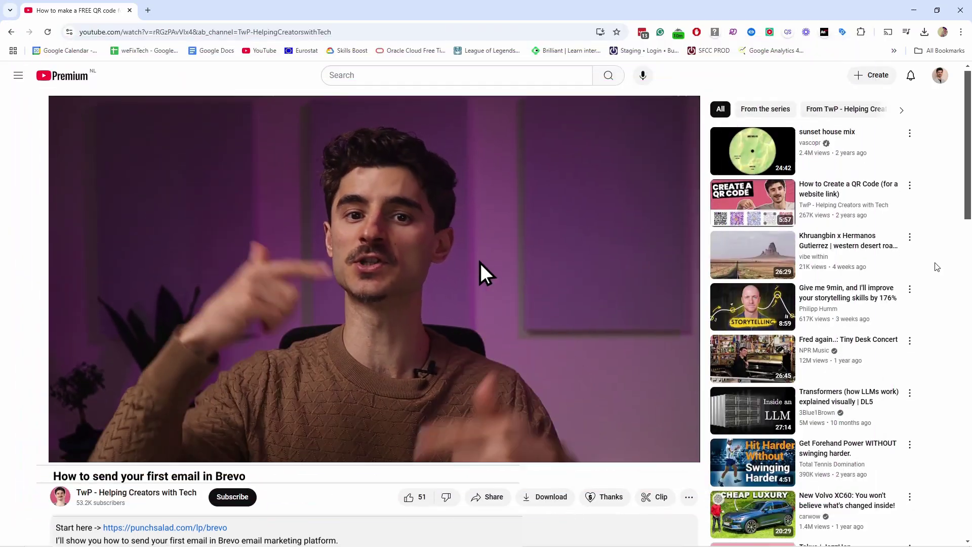
- Scroll the YouTube tutorial page down toward the video description
{"action": "scroll", "coordinate": [943, 267], "scroll_direction": "down", "scroll_amount": 3}
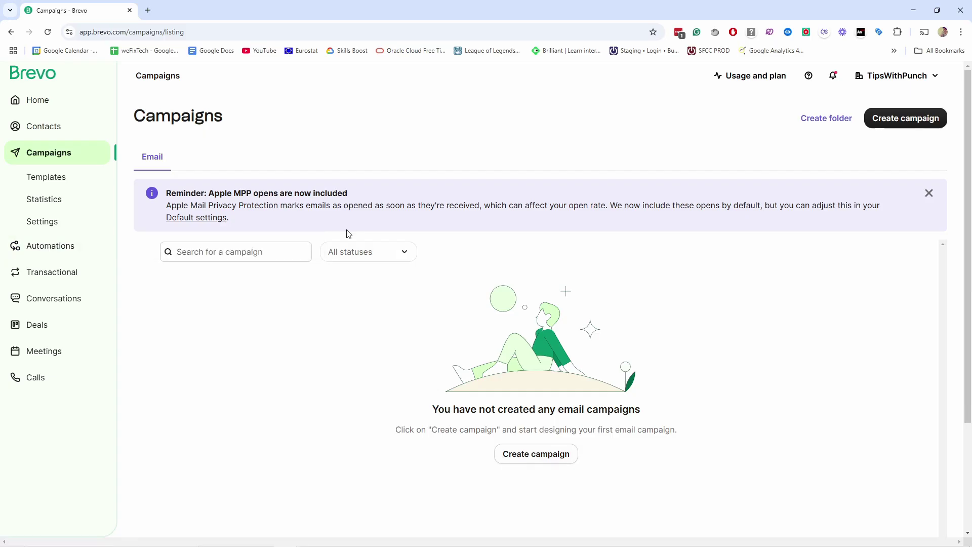
- Start a new campaign and choose the Email type
{"action": "left_click", "coordinate": [902, 120]}
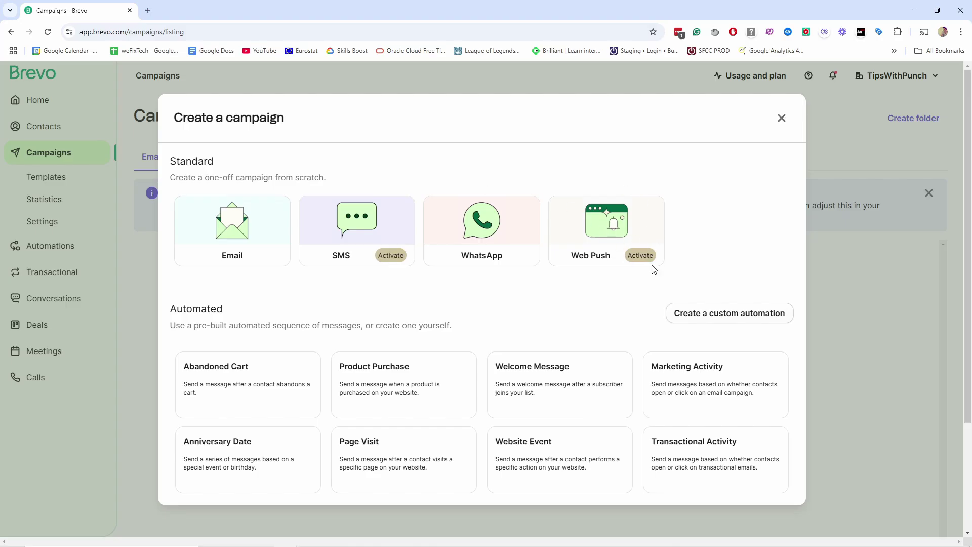
{"action": "left_click", "coordinate": [221, 225]}
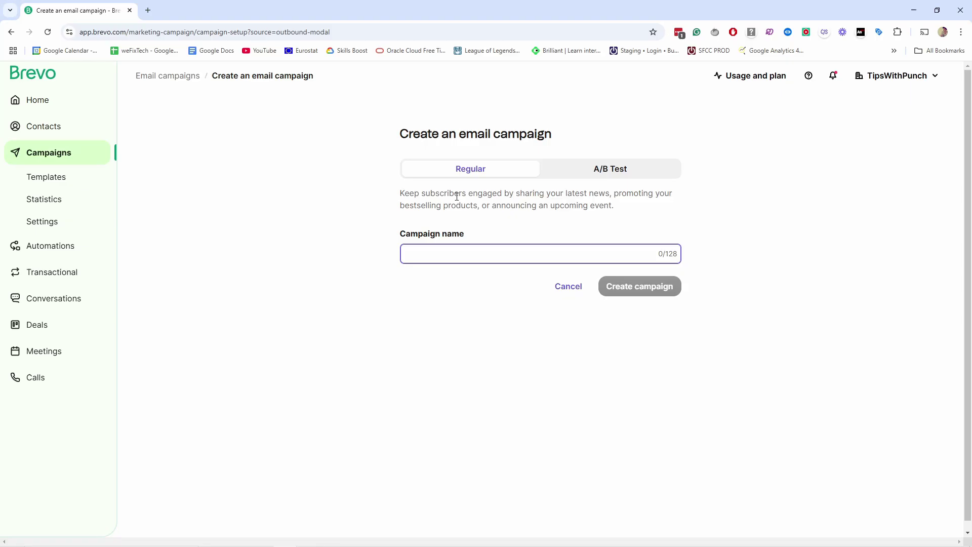
- After viewing A/B Test, create a Regular campaign named '5 Tips for Being Natural on Camera'
{"action": "left_click", "coordinate": [614, 176]}
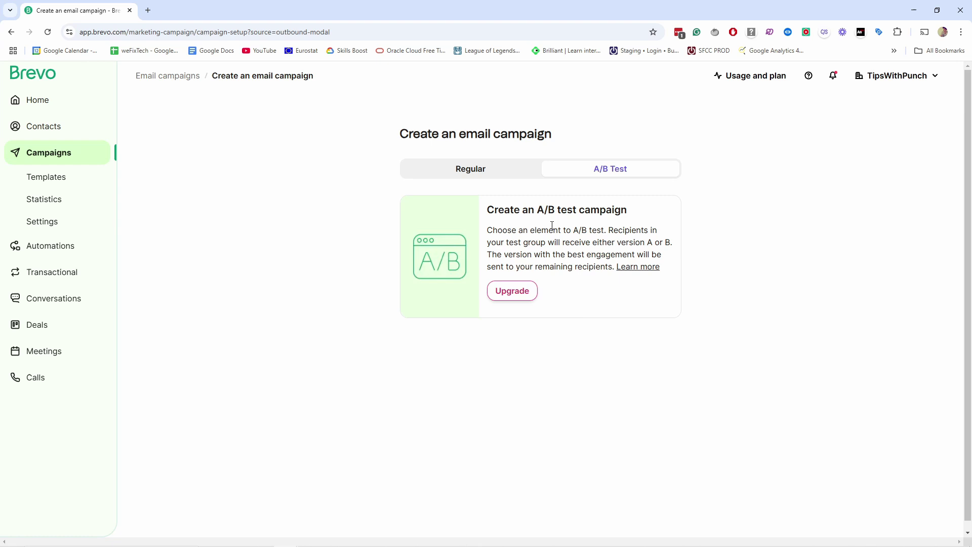
{"action": "left_click", "coordinate": [466, 172]}
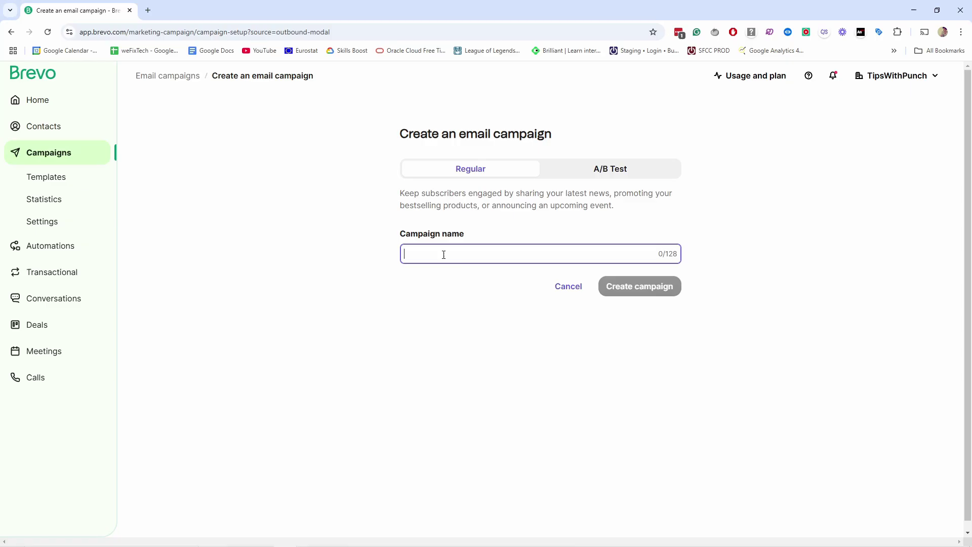
{"action": "left_click", "coordinate": [470, 260]}
{"action": "type", "text": "5 Tips for Being Natural on Camera"}
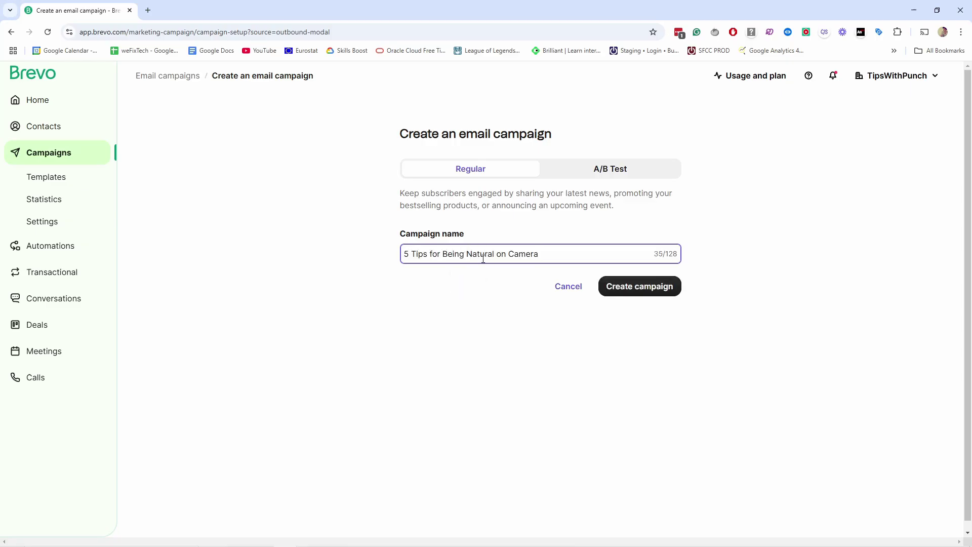
{"action": "left_click", "coordinate": [627, 288]}
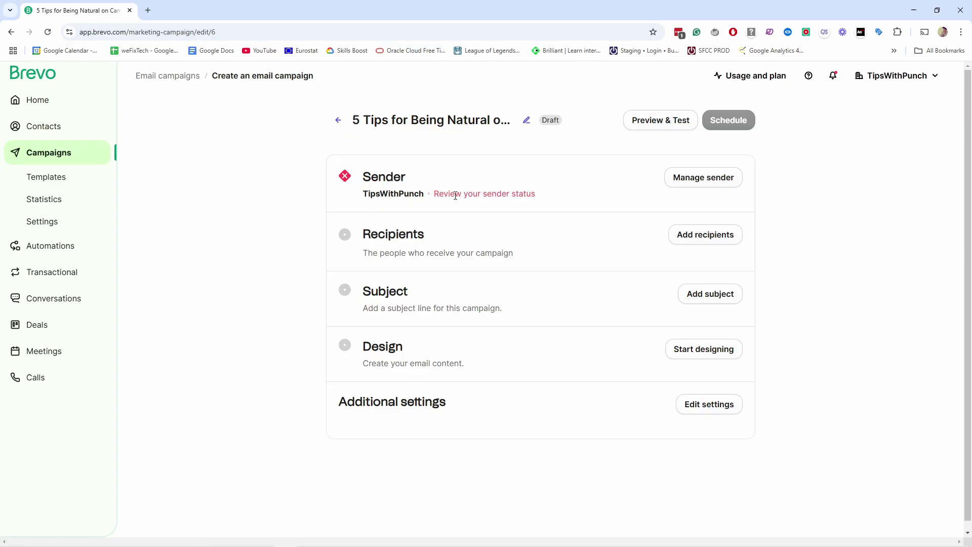
- Choose the 'Interested in YouTube #8' list from Your First Folder as recipients
{"action": "left_click_drag", "start_coordinate": [432, 197], "coordinate": [556, 196]}
{"action": "left_click", "coordinate": [554, 198]}
{"action": "left_click", "coordinate": [690, 240]}
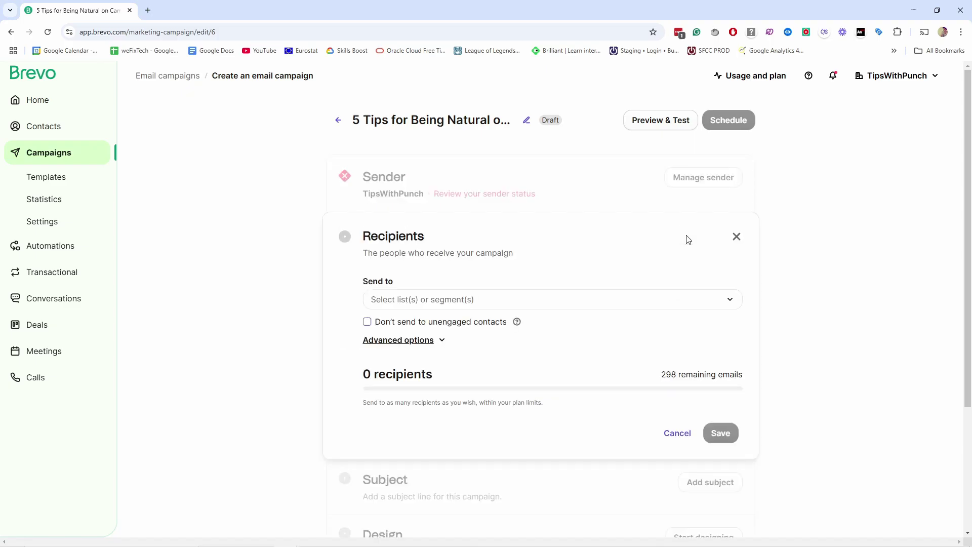
{"action": "left_click", "coordinate": [415, 307]}
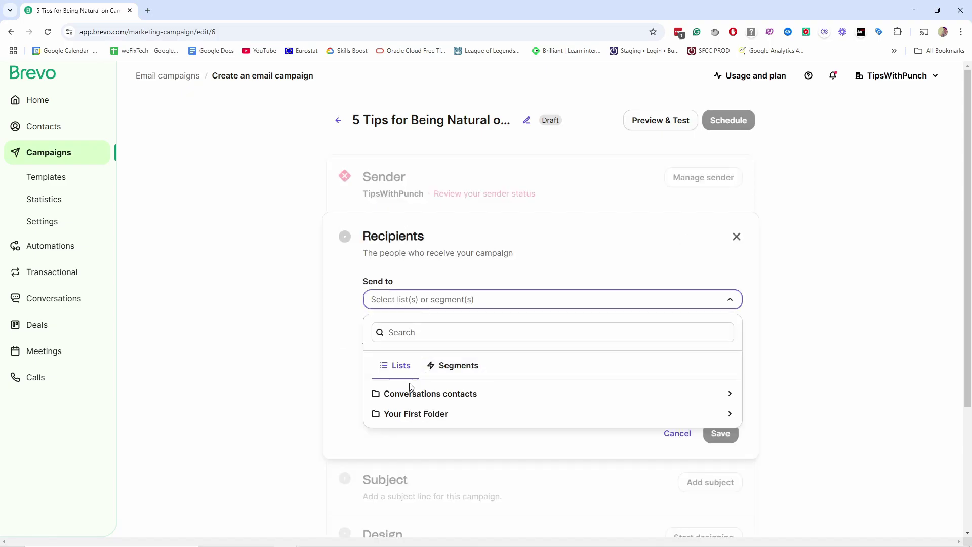
{"action": "left_click", "coordinate": [402, 414]}
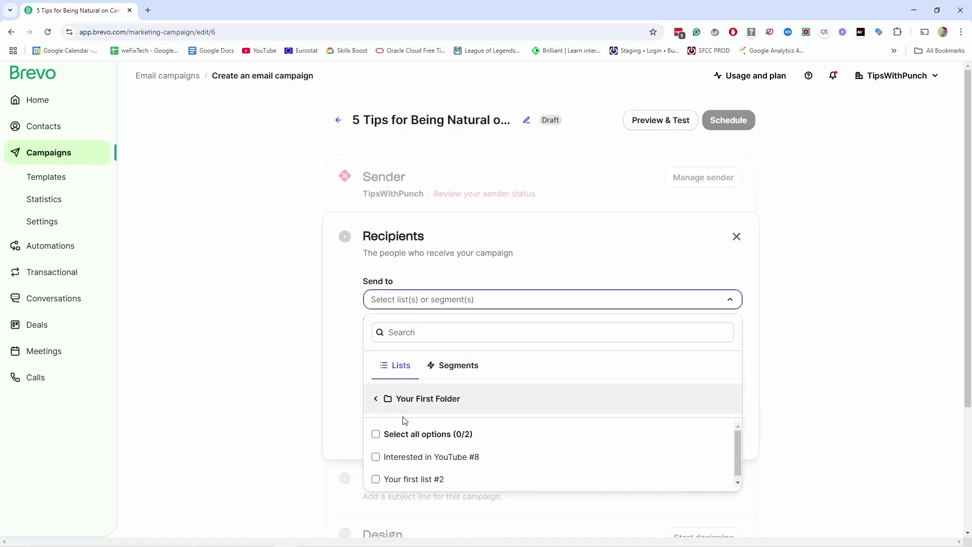
{"action": "left_click", "coordinate": [432, 460]}
{"action": "left_click", "coordinate": [547, 254]}
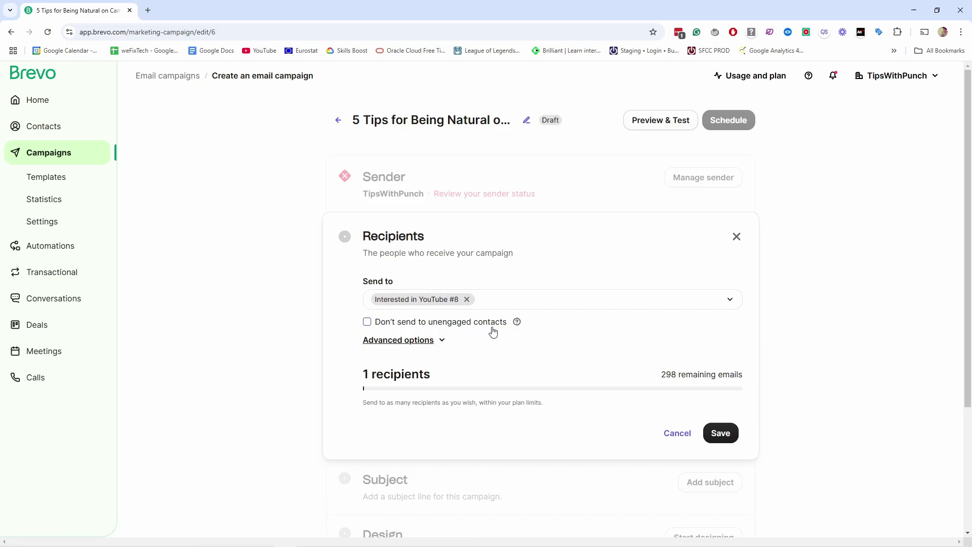
- Review the unengaged-contacts info and advanced recipient options, then save the recipients
{"action": "left_click", "coordinate": [517, 322]}
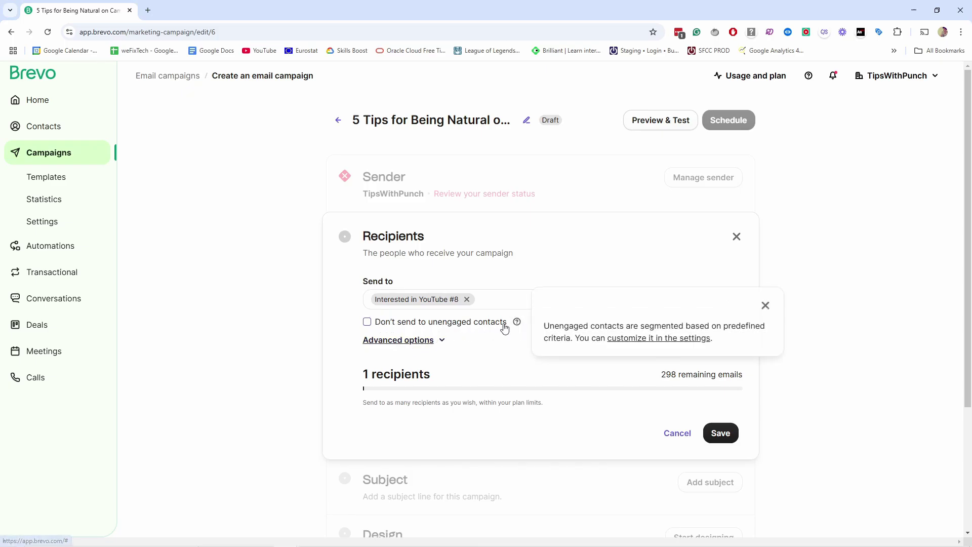
{"action": "left_click", "coordinate": [410, 341]}
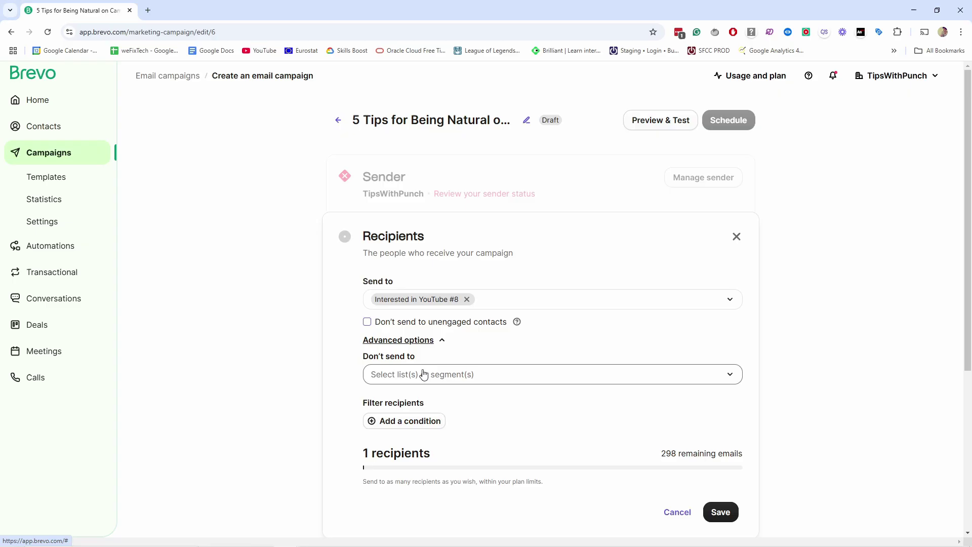
{"action": "left_click", "coordinate": [416, 343]}
{"action": "left_click", "coordinate": [416, 343]}
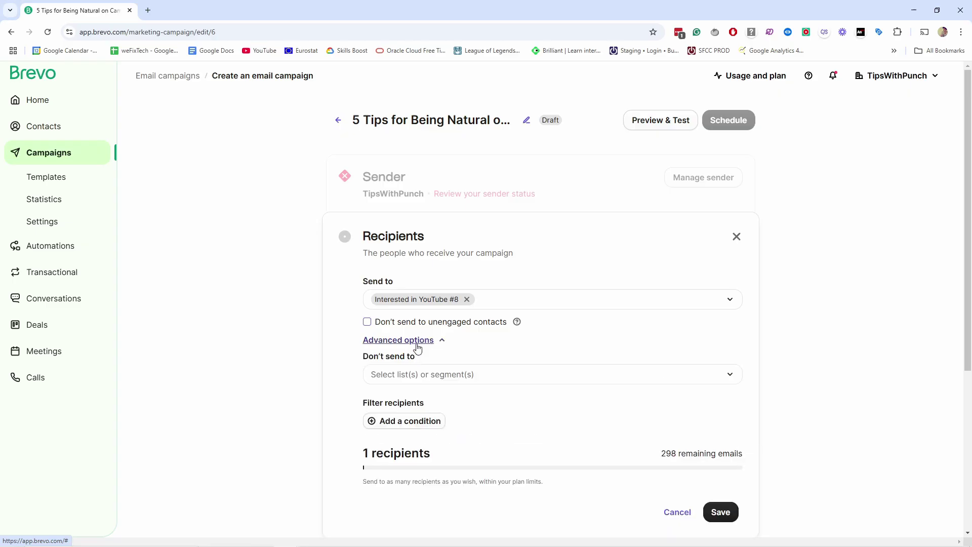
{"action": "left_click", "coordinate": [418, 346]}
{"action": "left_click", "coordinate": [718, 429]}
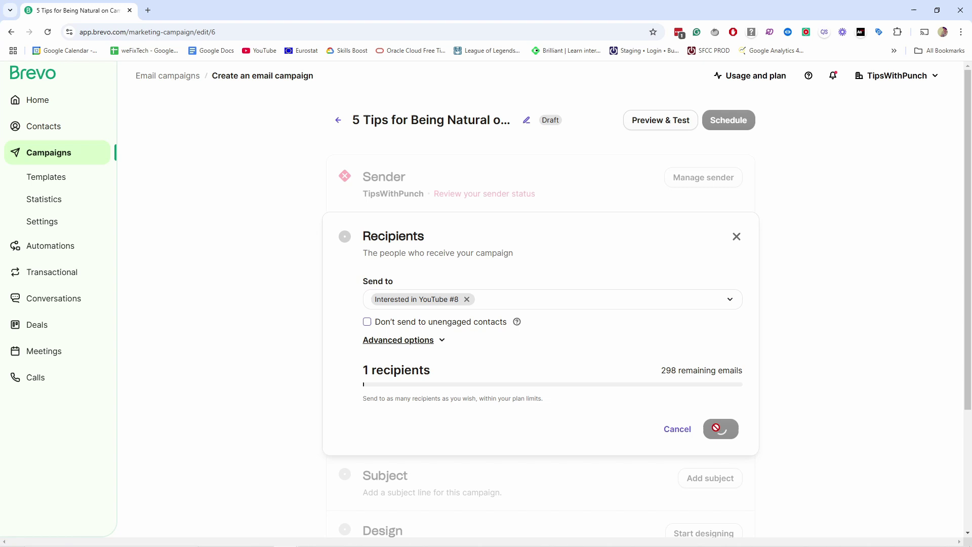
- Paste in a subject line and the preview text 'It's easier than you think!'
{"action": "left_click", "coordinate": [708, 300]}
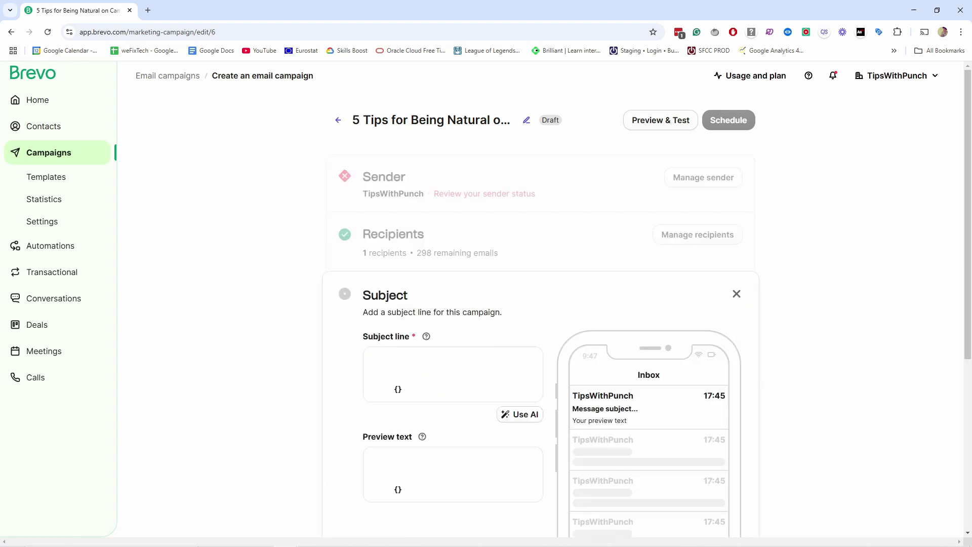
{"action": "left_click", "coordinate": [387, 358]}
{"action": "type", "text": "Tips for Being Natural on Camera"}
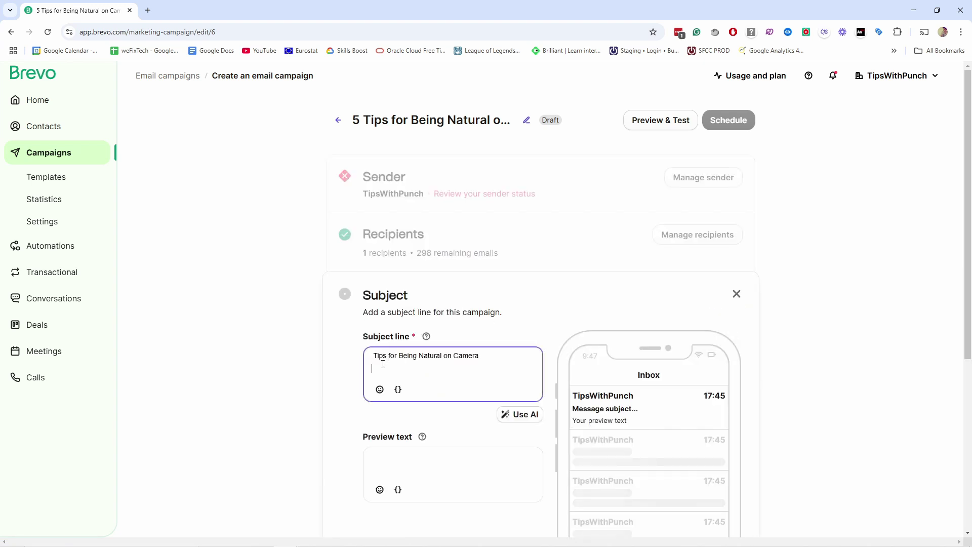
{"action": "key", "text": "BackSpace"}
{"action": "left_click", "coordinate": [375, 358]}
{"action": "type", "text": "5."}
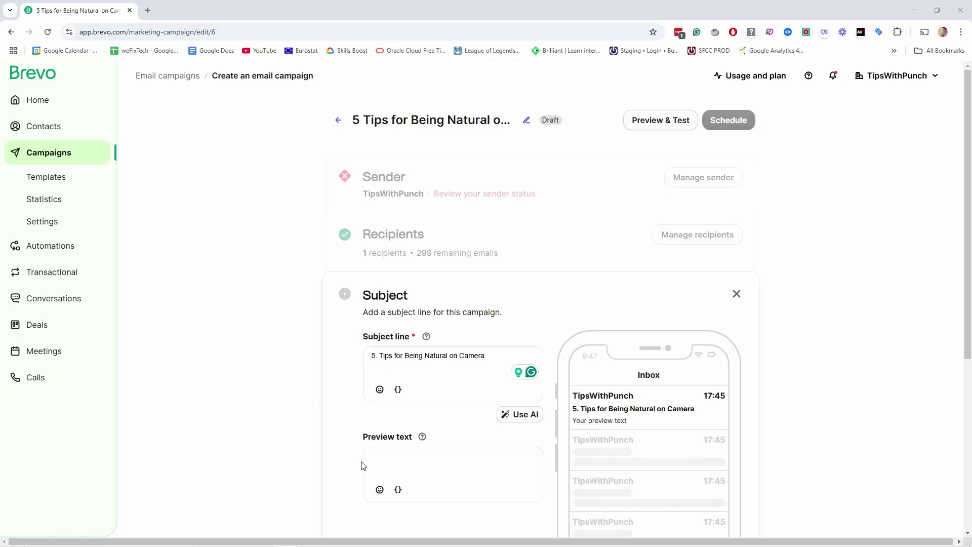
{"action": "left_click", "coordinate": [412, 455]}
{"action": "type", "text": "It's easier than you think!"}
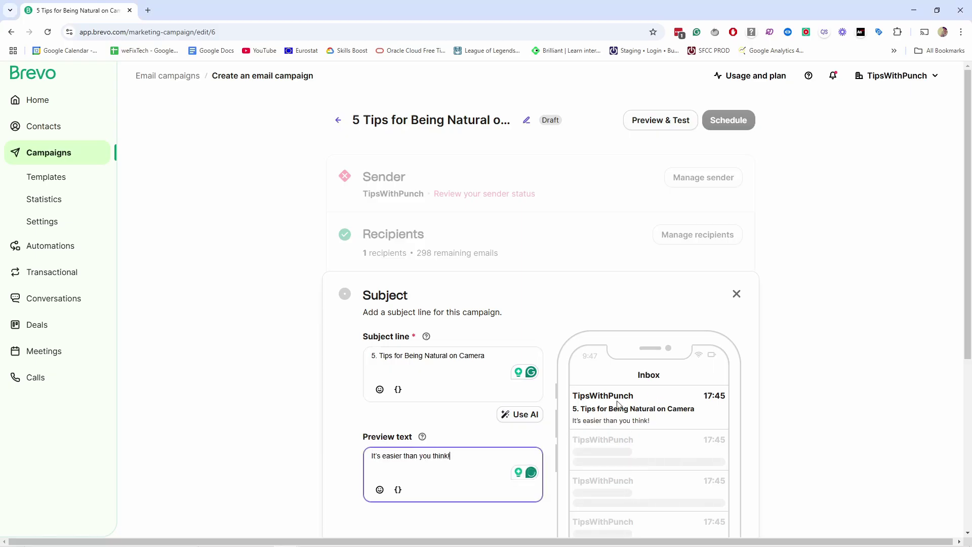
- Personalise the subject as FIRSTNAME + 'here 5 Tips for Being Natural on Camera' and save
{"action": "left_click", "coordinate": [494, 357]}
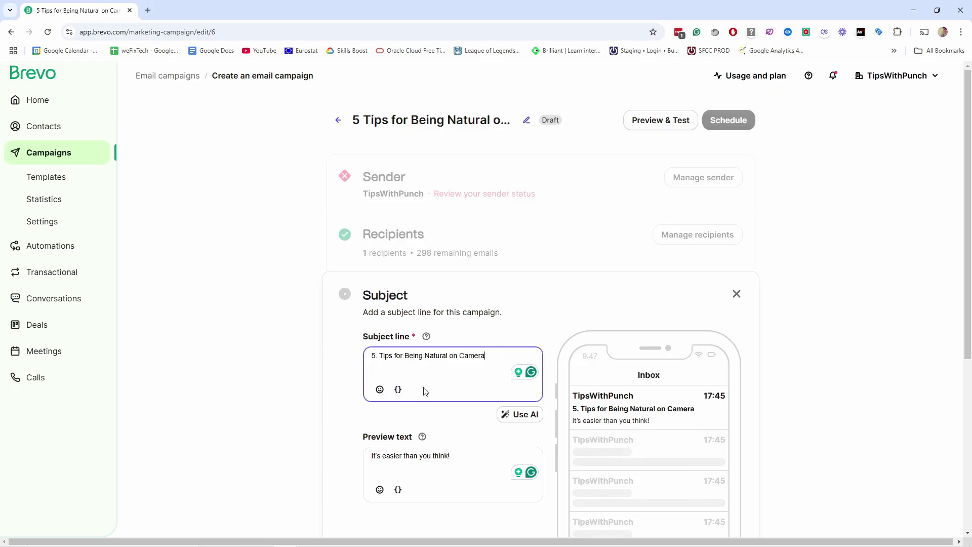
{"action": "left_click", "coordinate": [398, 390]}
{"action": "left_click", "coordinate": [398, 425]}
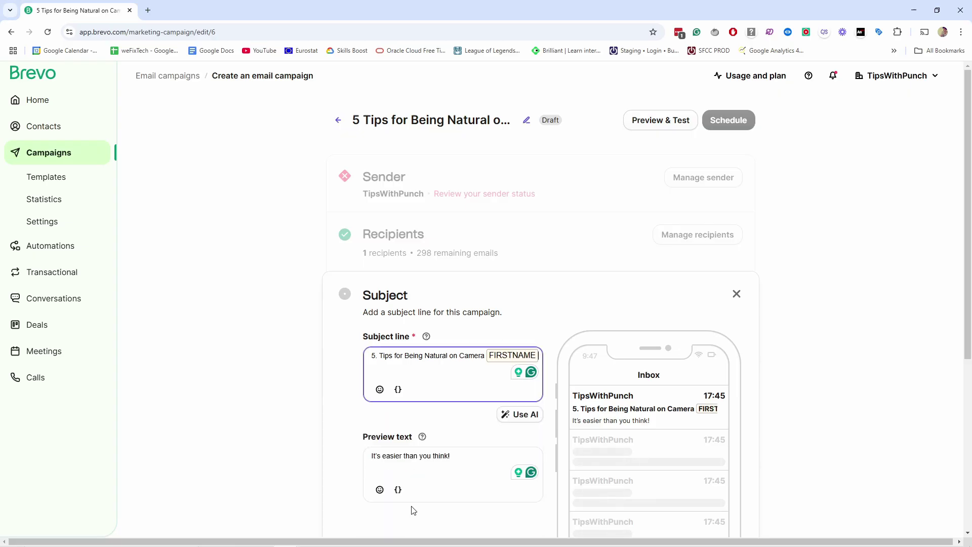
{"action": "left_click_drag", "start_coordinate": [486, 355], "coordinate": [377, 355]}
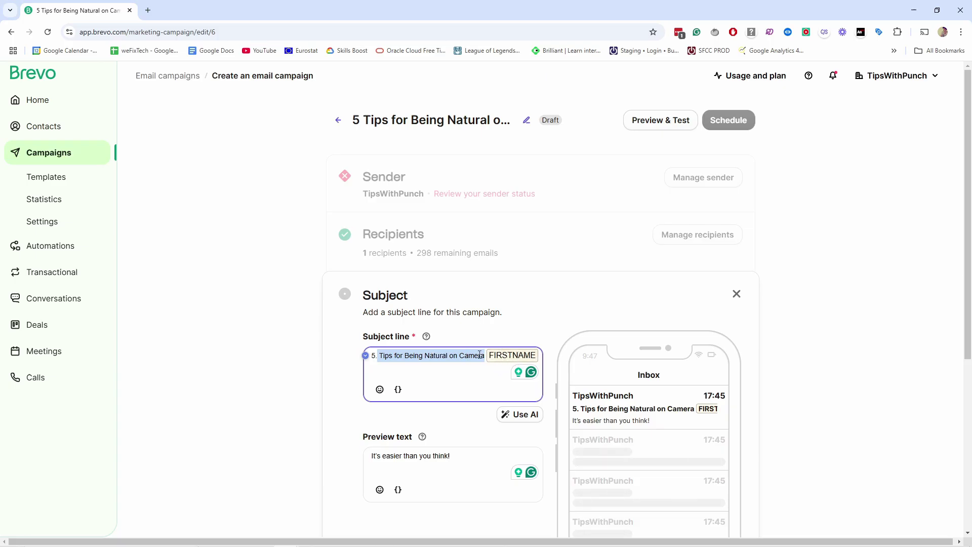
{"action": "left_click_drag", "start_coordinate": [485, 355], "coordinate": [368, 358]}
{"action": "key", "text": "BackSpace"}
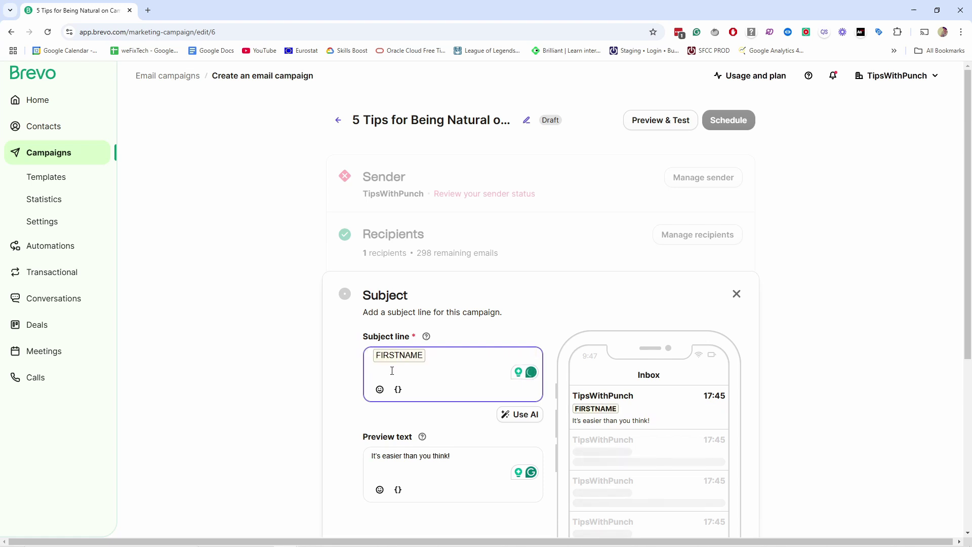
{"action": "type", "text": "here"}
{"action": "type", "text": "5 Tips for Being Natural on Camera"}
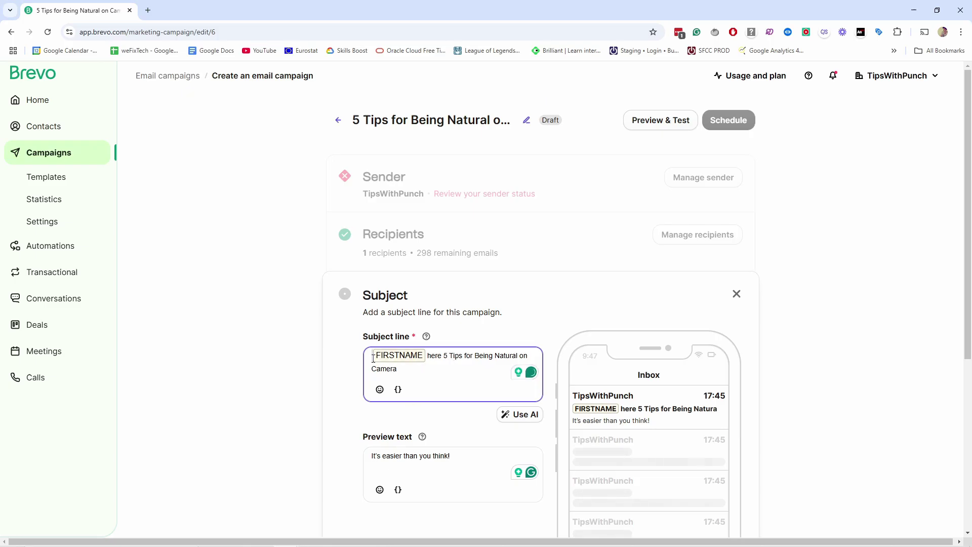
{"action": "key", "text": "BackSpace"}
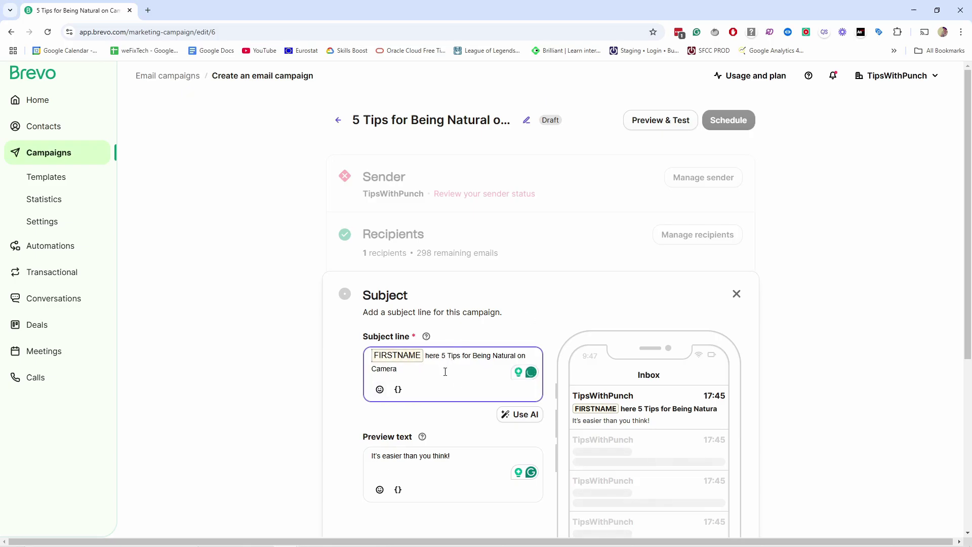
{"action": "scroll", "coordinate": [445, 373], "scroll_direction": "down", "scroll_amount": 2}
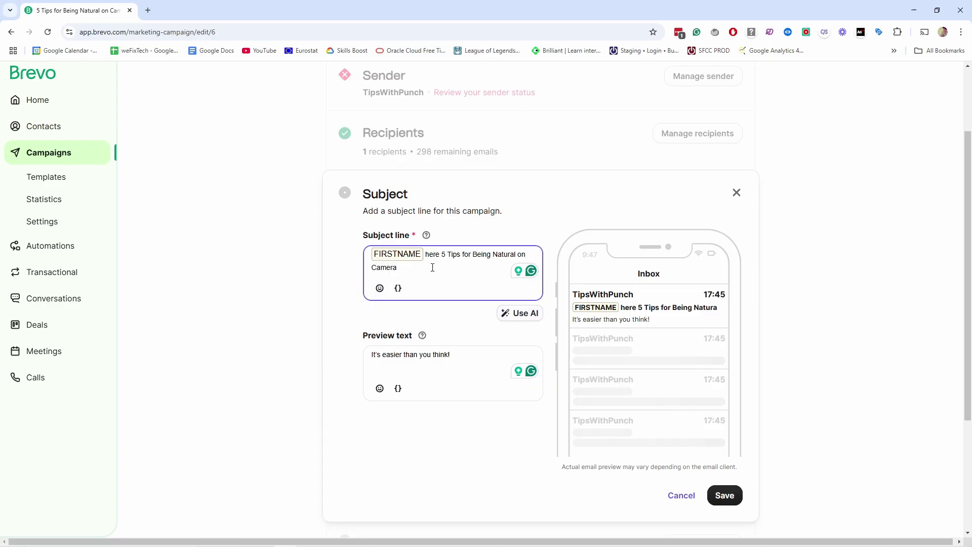
{"action": "left_click", "coordinate": [724, 495]}
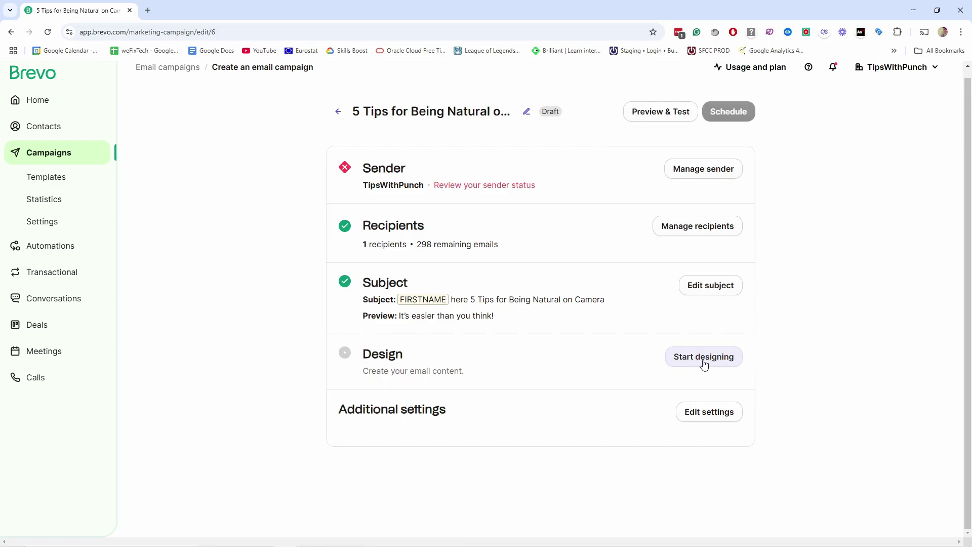
- Start designing the email and browse the Layouts and Template Gallery options
{"action": "left_click", "coordinate": [706, 360]}
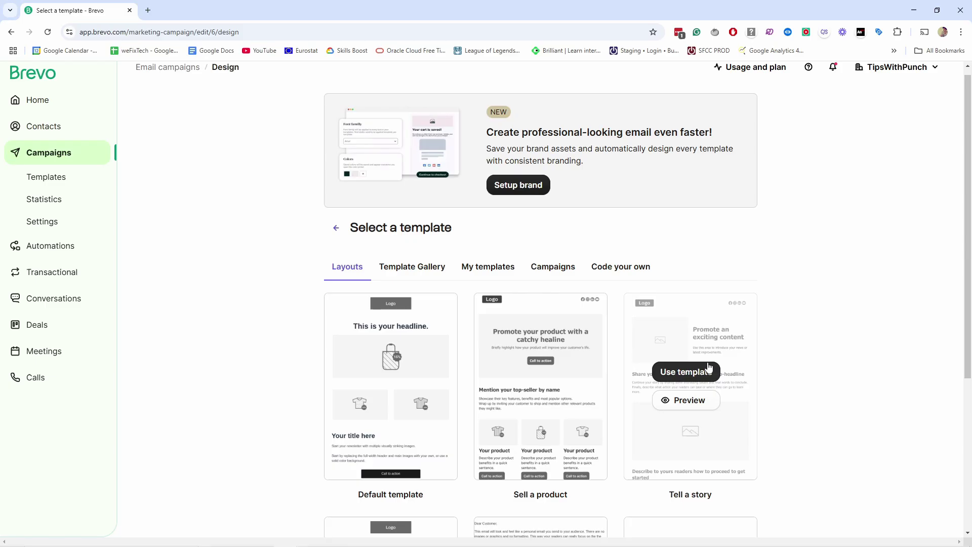
{"action": "scroll", "coordinate": [527, 369], "scroll_direction": "down", "scroll_amount": 2}
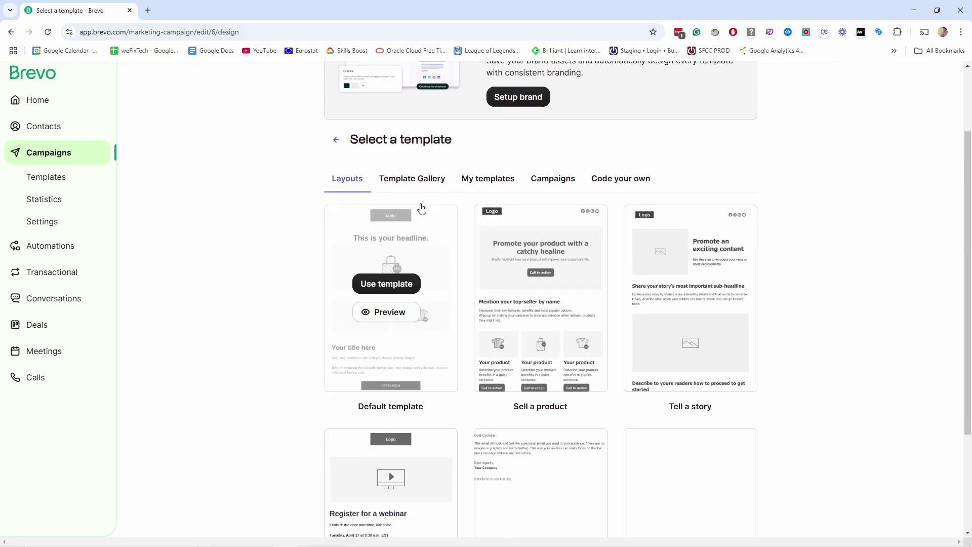
{"action": "scroll", "coordinate": [332, 288], "scroll_direction": "down", "scroll_amount": 2}
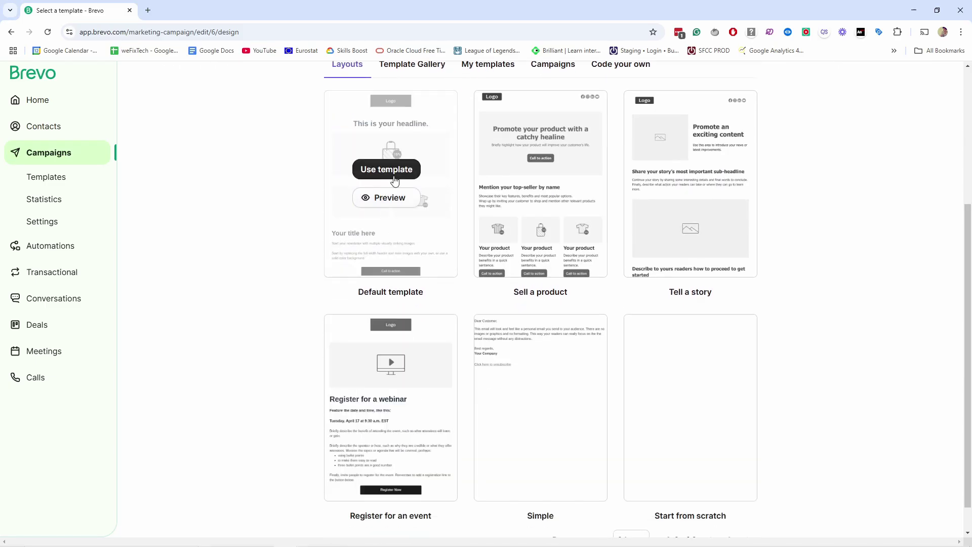
{"action": "mouse_move", "coordinate": [509, 134]}
{"action": "scroll", "coordinate": [537, 244], "scroll_direction": "up", "scroll_amount": 2}
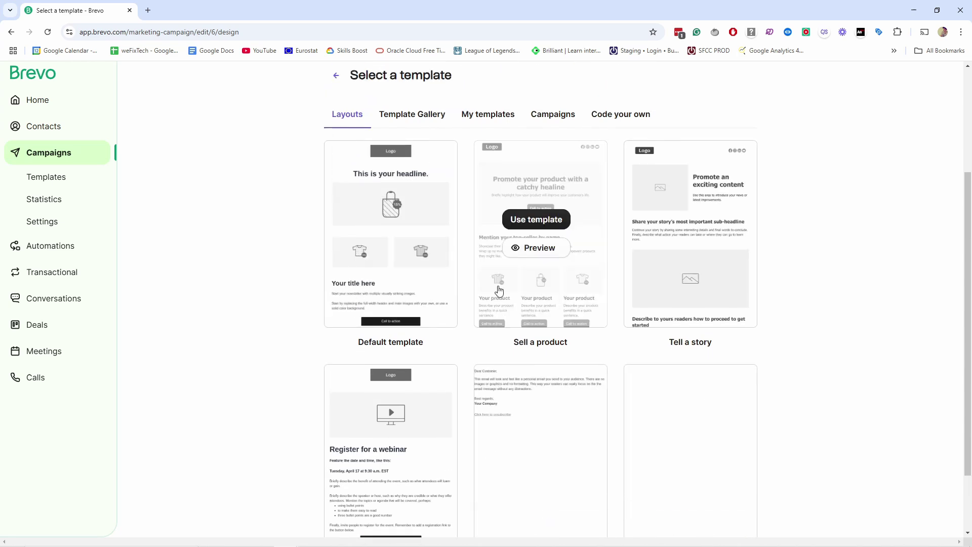
{"action": "left_click", "coordinate": [412, 165]}
{"action": "scroll", "coordinate": [690, 283], "scroll_direction": "down", "scroll_amount": 1}
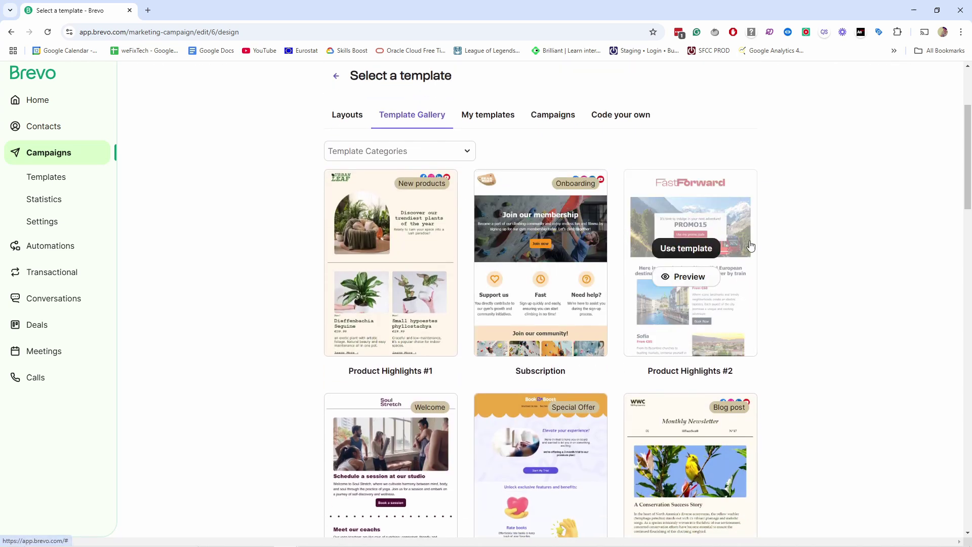
{"action": "scroll", "coordinate": [690, 284], "scroll_direction": "down", "scroll_amount": 1}
{"action": "scroll", "coordinate": [541, 299], "scroll_direction": "down", "scroll_amount": 4}
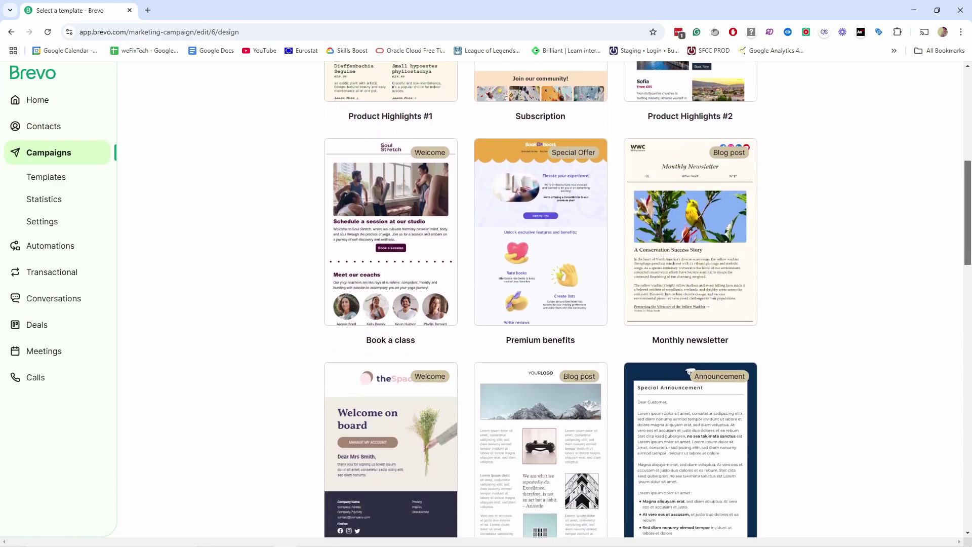
{"action": "scroll", "coordinate": [541, 299], "scroll_direction": "down", "scroll_amount": 10}
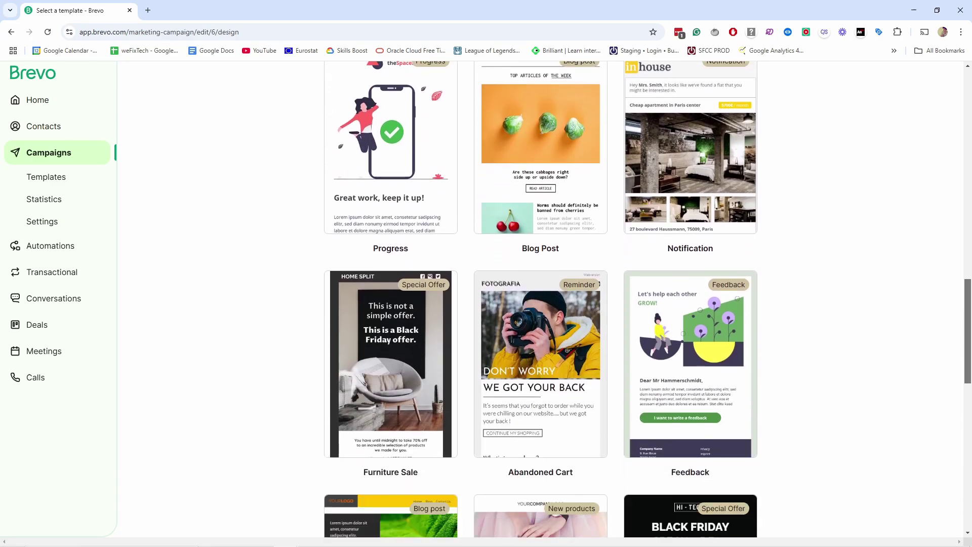
{"action": "scroll", "coordinate": [541, 298], "scroll_direction": "down", "scroll_amount": 13}
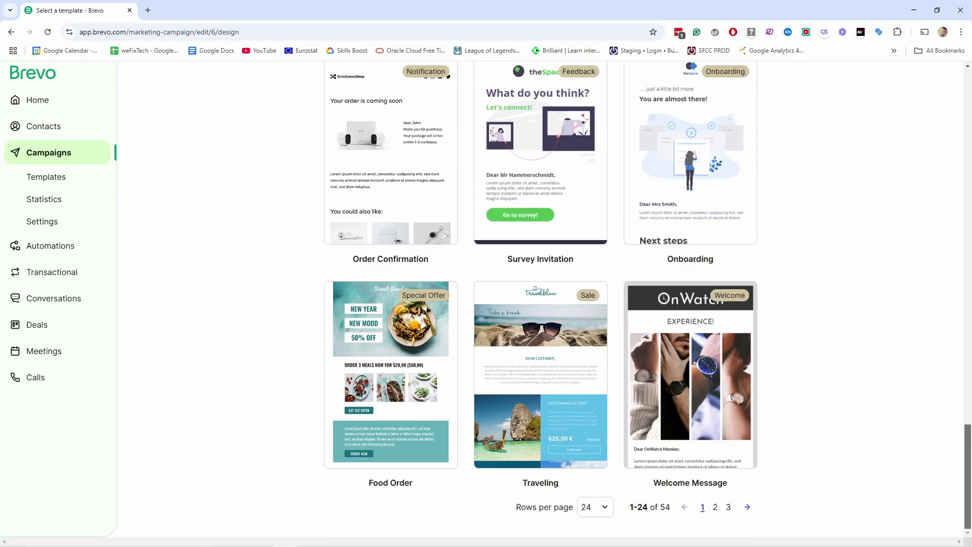
{"action": "scroll", "coordinate": [491, 228], "scroll_direction": "up", "scroll_amount": 20}
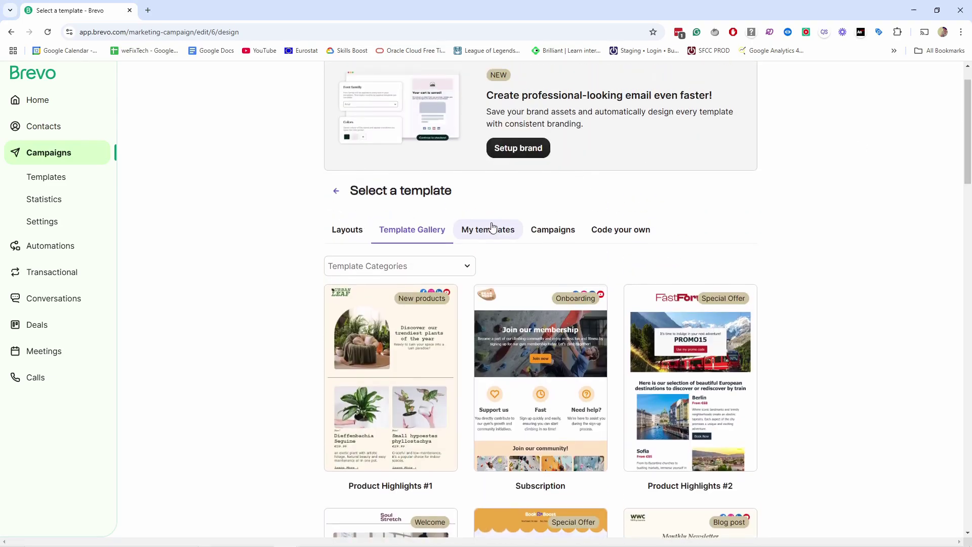
- Look through My templates, past Campaigns templates and the code-your-own options
{"action": "left_click", "coordinate": [491, 229]}
{"action": "scroll", "coordinate": [368, 459], "scroll_direction": "down", "scroll_amount": 2}
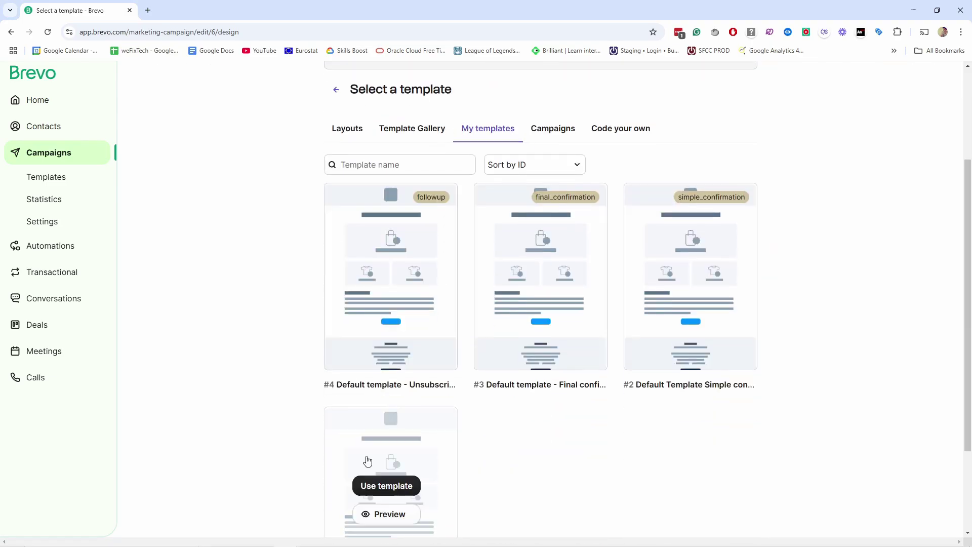
{"action": "scroll", "coordinate": [390, 436], "scroll_direction": "down", "scroll_amount": 1}
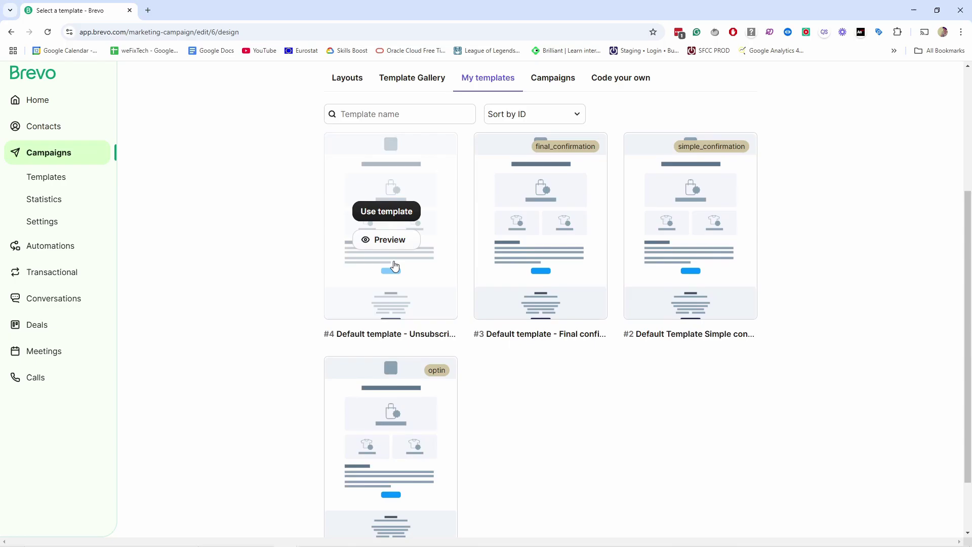
{"action": "scroll", "coordinate": [395, 266], "scroll_direction": "up", "scroll_amount": 4}
{"action": "left_click", "coordinate": [552, 272]}
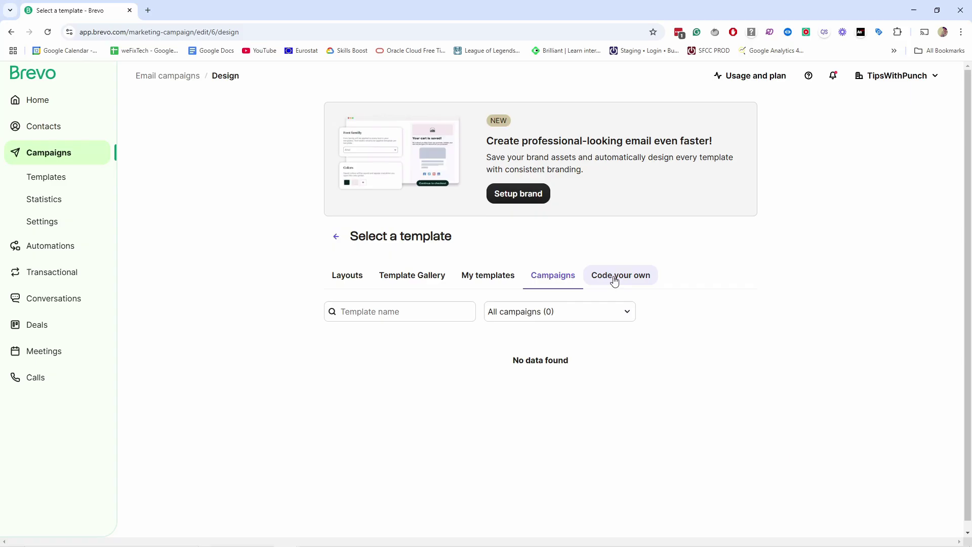
{"action": "left_click", "coordinate": [617, 288]}
{"action": "left_click", "coordinate": [550, 280]}
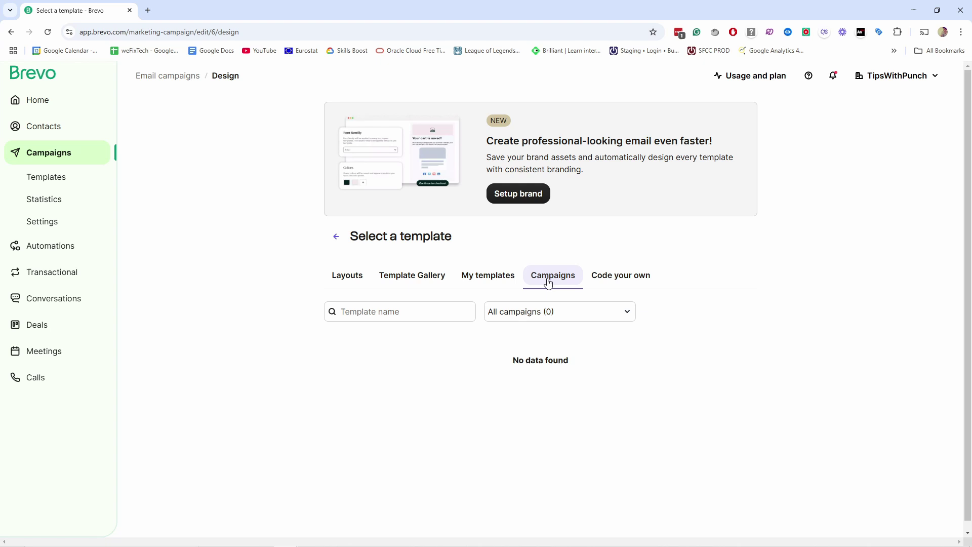
- Preview the 'Register for an event' layout, then use the blank 'Start from scratch' layout
{"action": "left_click", "coordinate": [360, 280]}
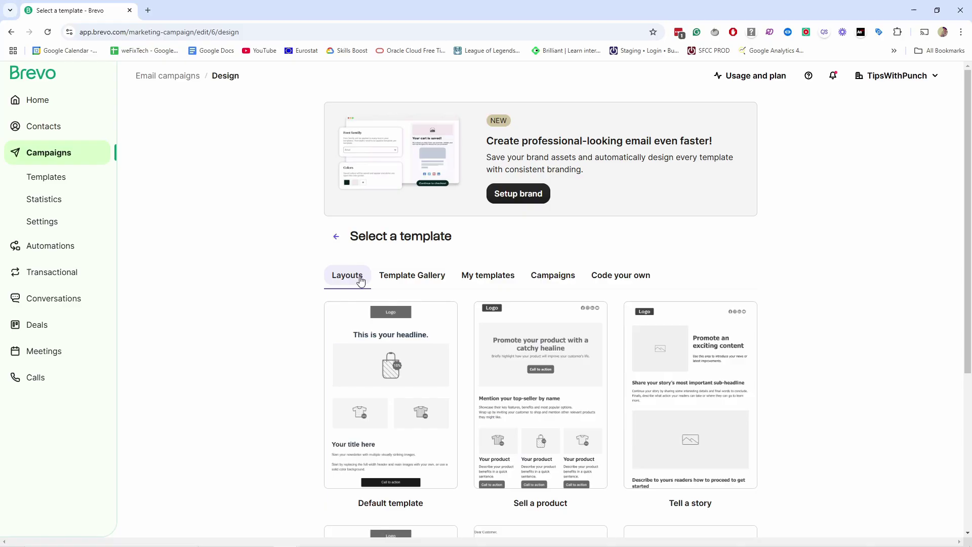
{"action": "scroll", "coordinate": [548, 268], "scroll_direction": "down", "scroll_amount": 5}
{"action": "mouse_move", "coordinate": [680, 405]}
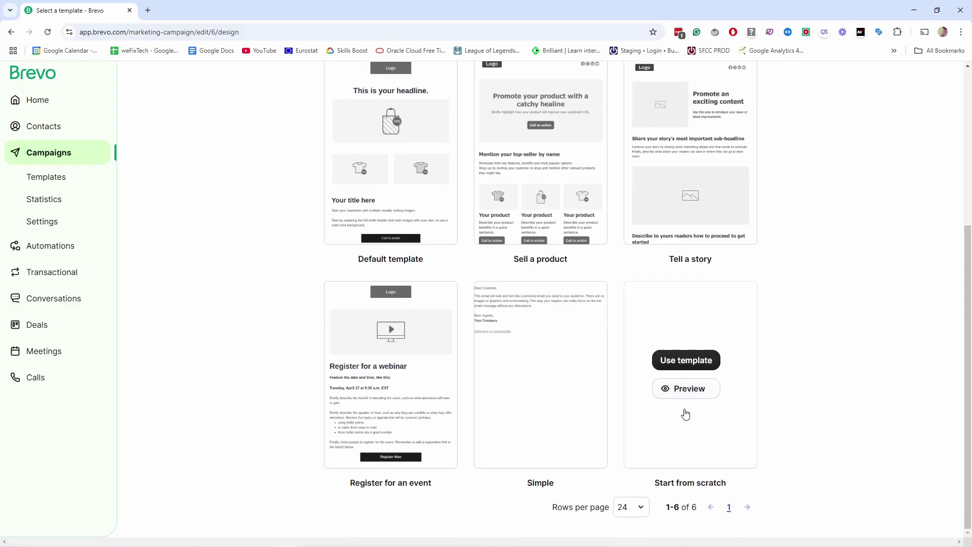
{"action": "left_click", "coordinate": [383, 391]}
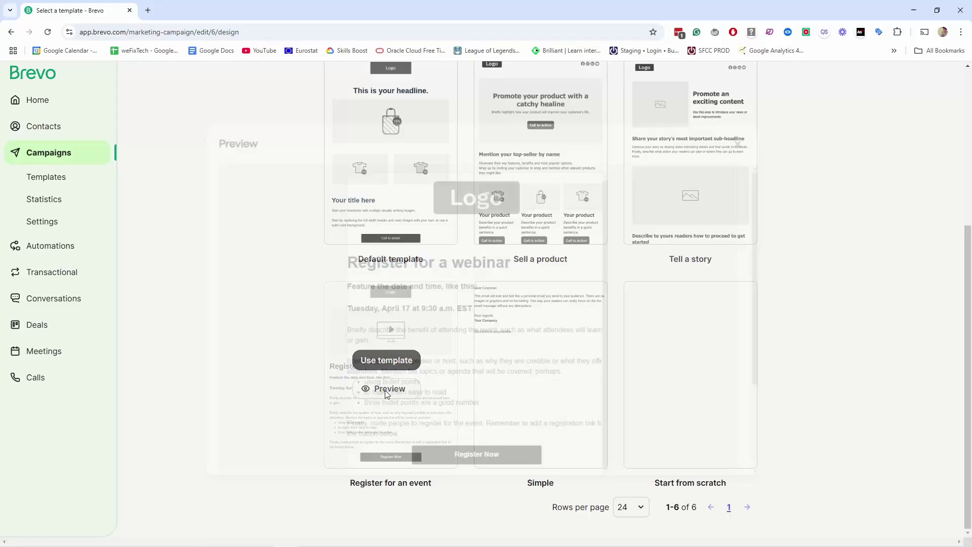
{"action": "scroll", "coordinate": [495, 190], "scroll_direction": "down", "scroll_amount": 5}
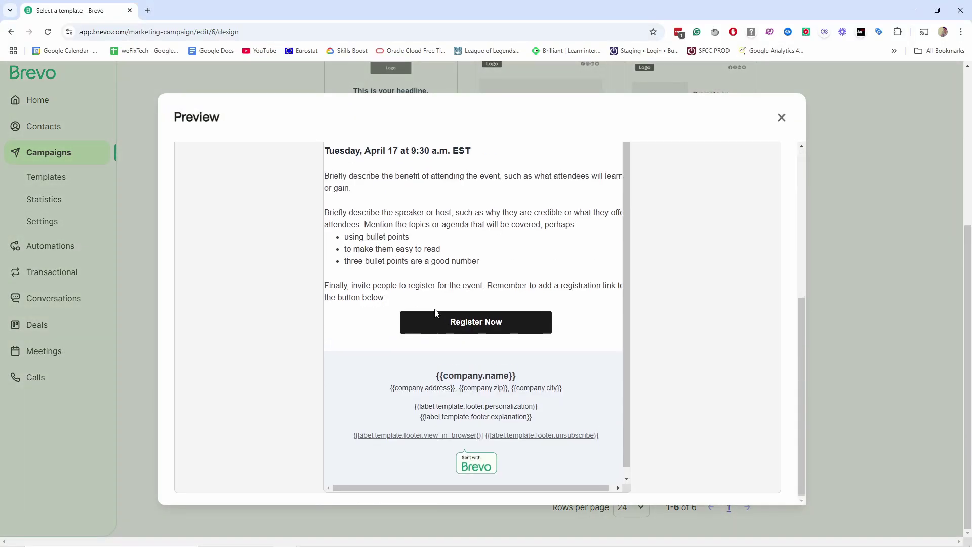
{"action": "left_click", "coordinate": [781, 118]}
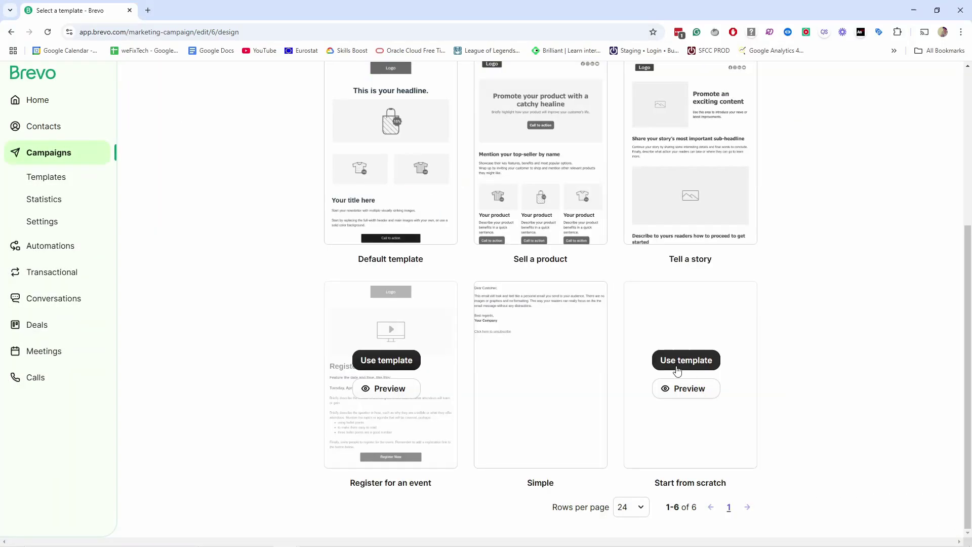
{"action": "left_click", "coordinate": [679, 365]}
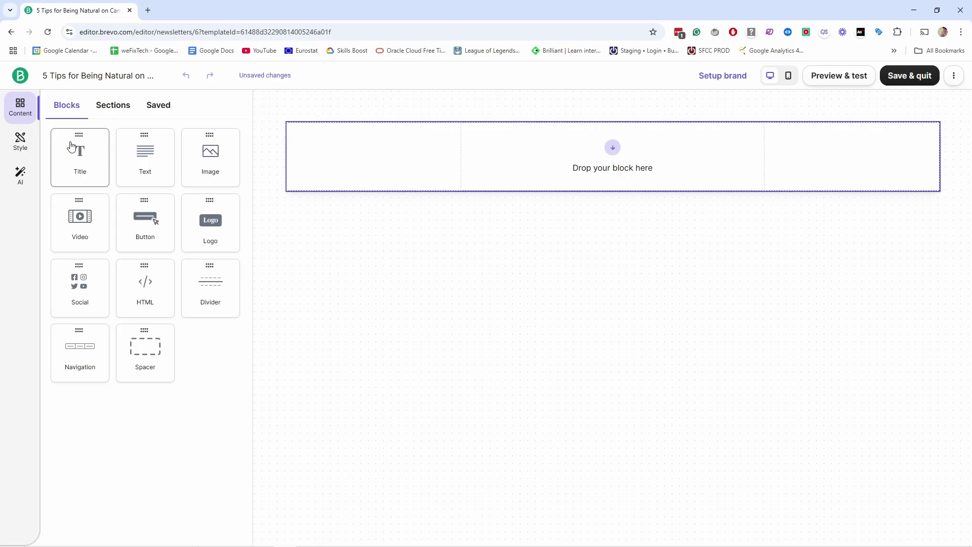
- Place Title and Text blocks on the blank canvas, deleting the extra Image block
{"action": "left_click_drag", "start_coordinate": [71, 159], "coordinate": [576, 148]}
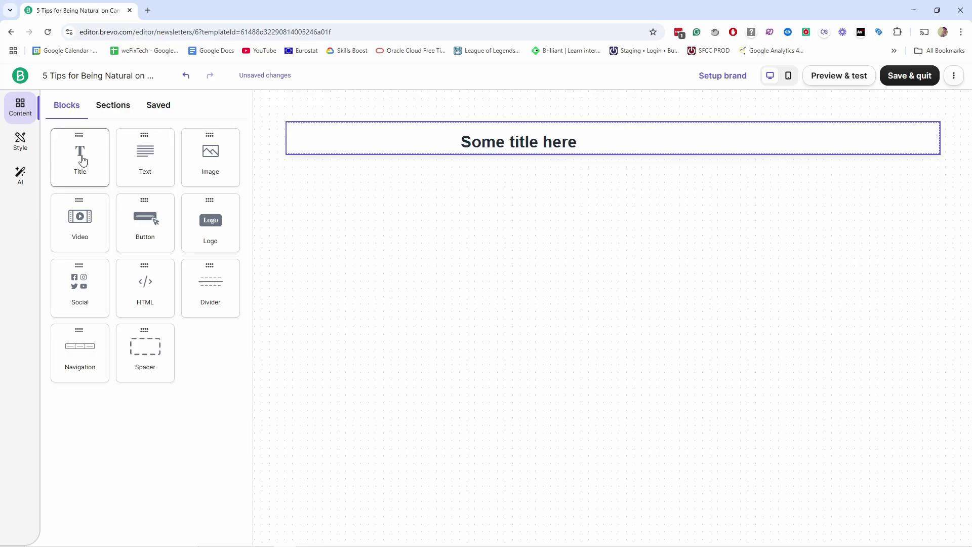
{"action": "left_click_drag", "start_coordinate": [142, 163], "coordinate": [504, 153]}
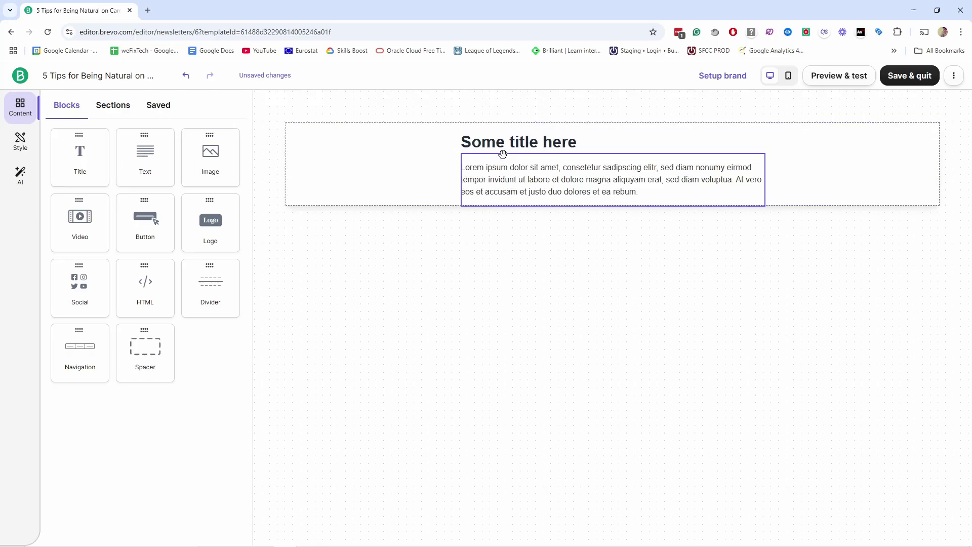
{"action": "left_click_drag", "start_coordinate": [206, 159], "coordinate": [543, 213]}
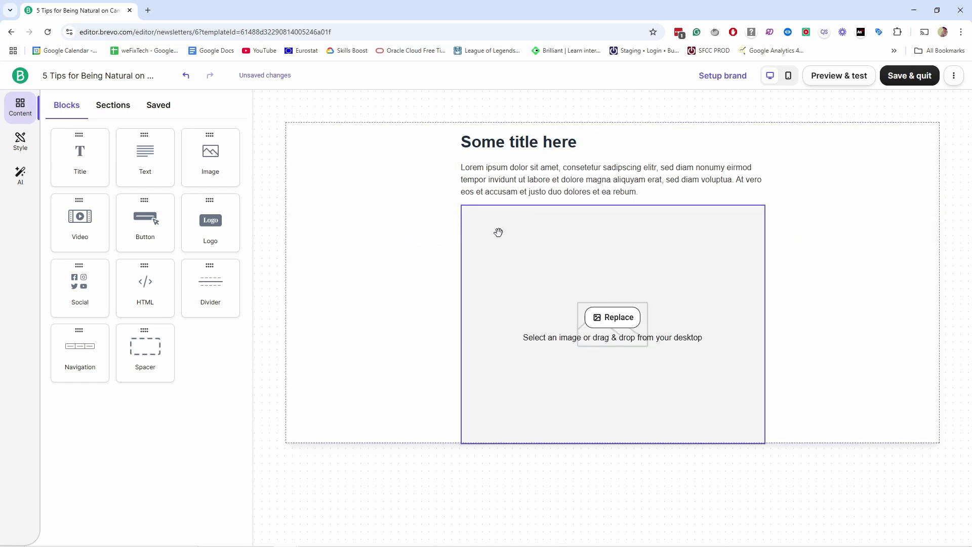
{"action": "left_click", "coordinate": [503, 260]}
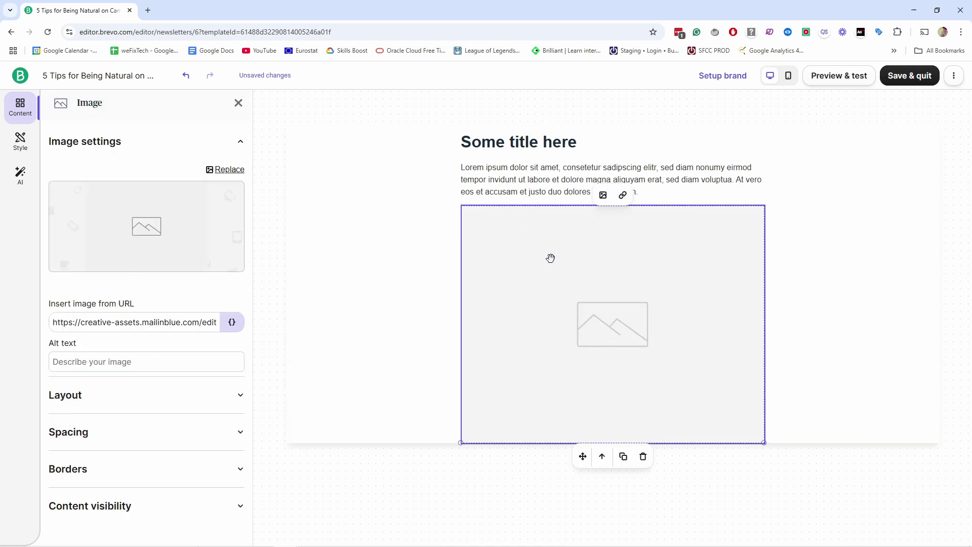
{"action": "left_click", "coordinate": [643, 459]}
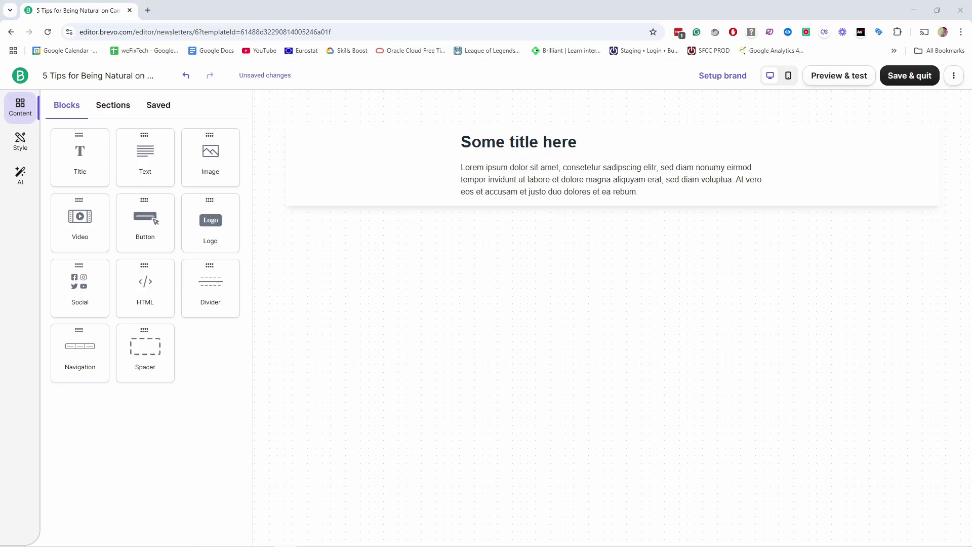
- Replace the Lorem ipsum placeholder with the prepared video message text
{"action": "left_click", "coordinate": [540, 163]}
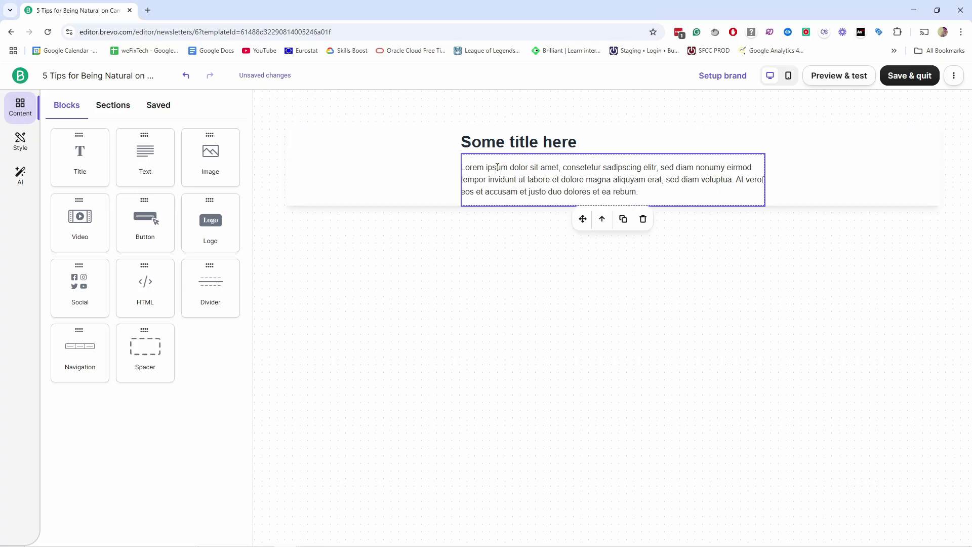
{"action": "key", "text": "ctrl+a"}
{"action": "type", "text": "I find that looking and feeling GOOD on camera is one of the most challenging tasks when starting. That's why you should watch below tutorial on 5 Tips for Being Natural on Camera.   Watch the video below: https://youtu.be/ynE1vDHvUQY   YouTube channel is a long journey. But it's worth it.   Have a great day, Robert"}
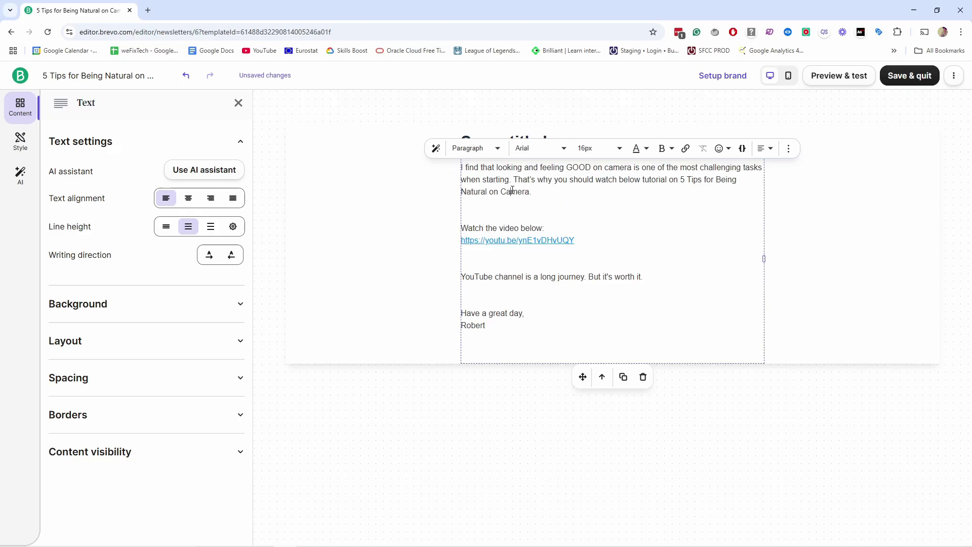
{"action": "left_click", "coordinate": [408, 184]}
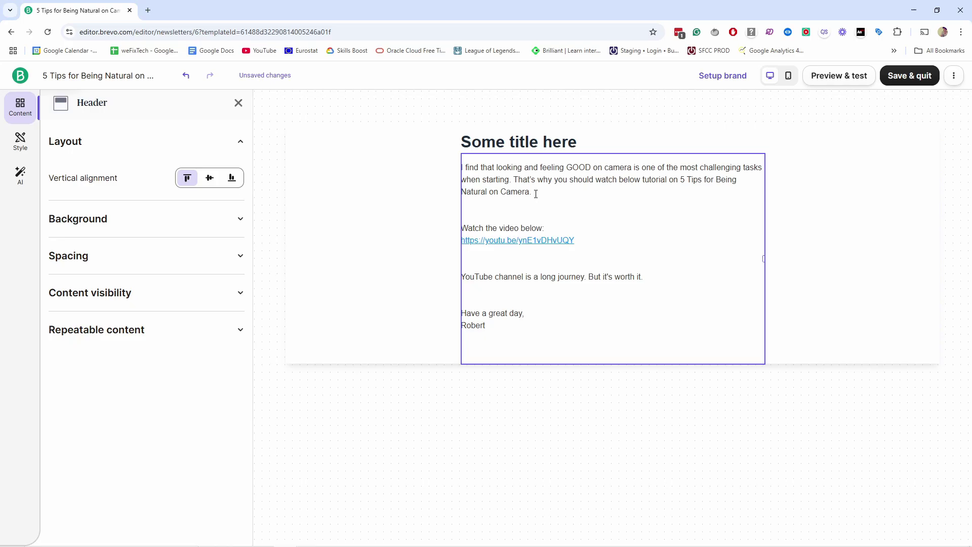
{"action": "left_click", "coordinate": [577, 242]}
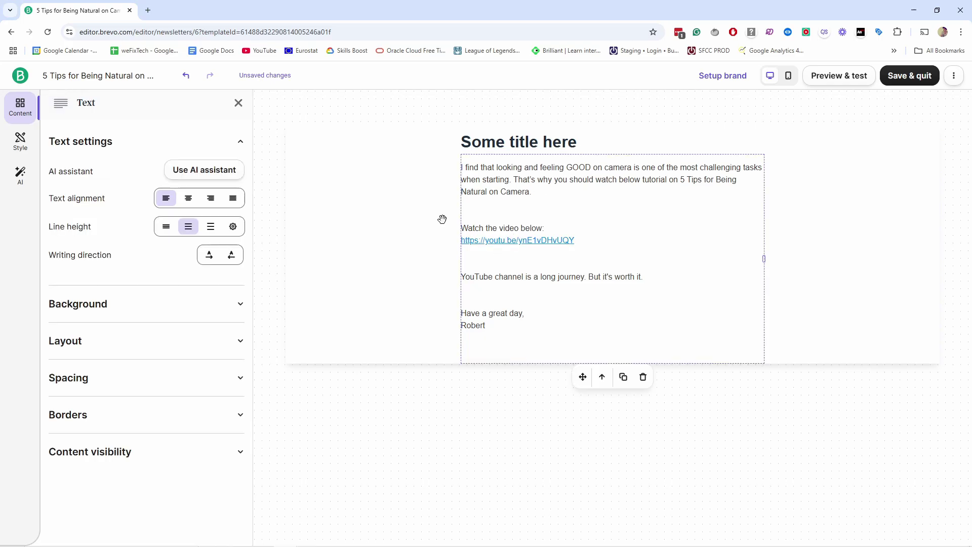
{"action": "left_click", "coordinate": [239, 104]}
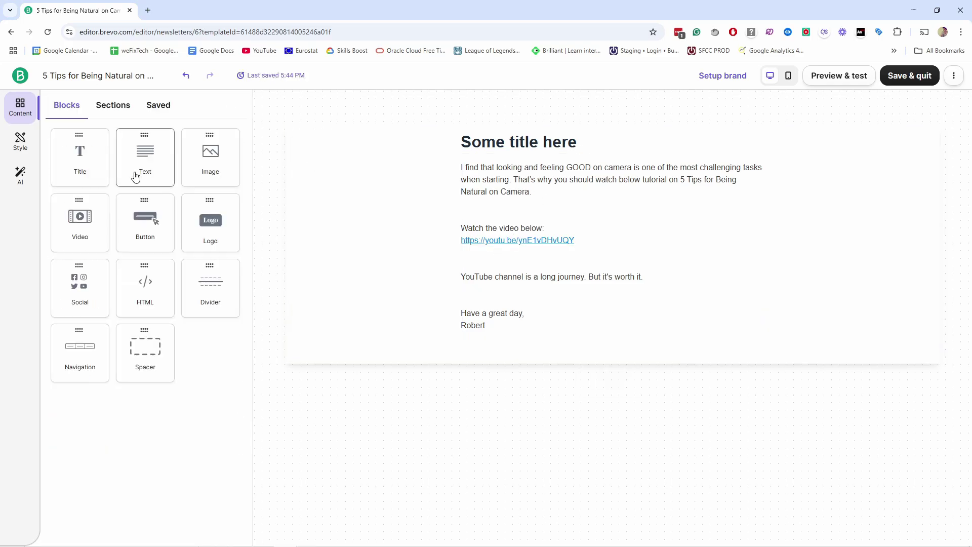
{"action": "left_click_drag", "start_coordinate": [71, 219], "coordinate": [510, 358]}
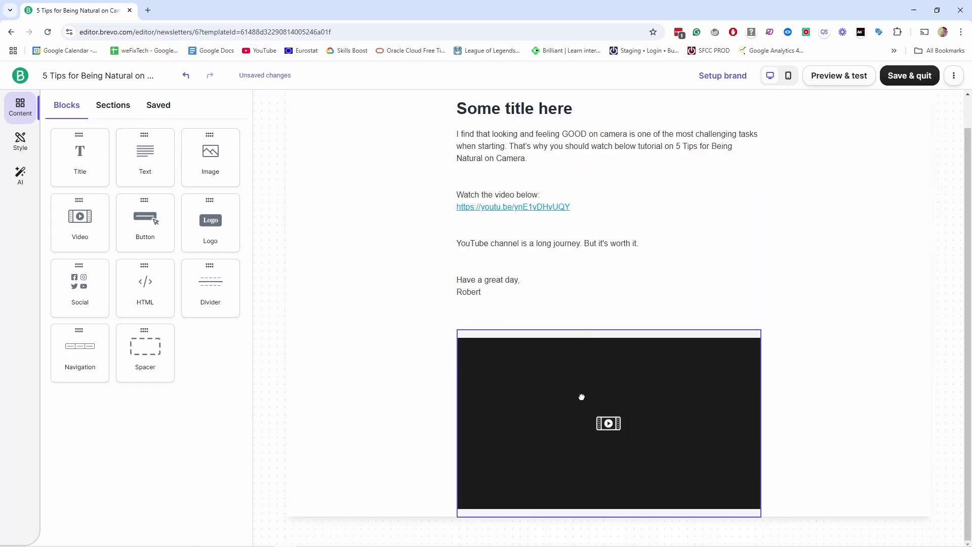
{"action": "left_click", "coordinate": [581, 390]}
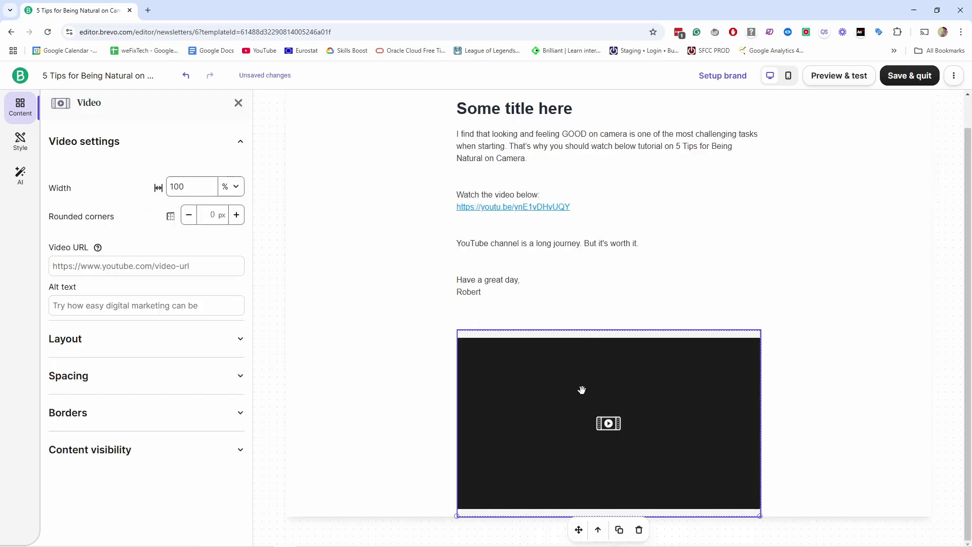
{"action": "left_click", "coordinate": [578, 206]}
{"action": "left_click_drag", "start_coordinate": [578, 207], "coordinate": [462, 208]}
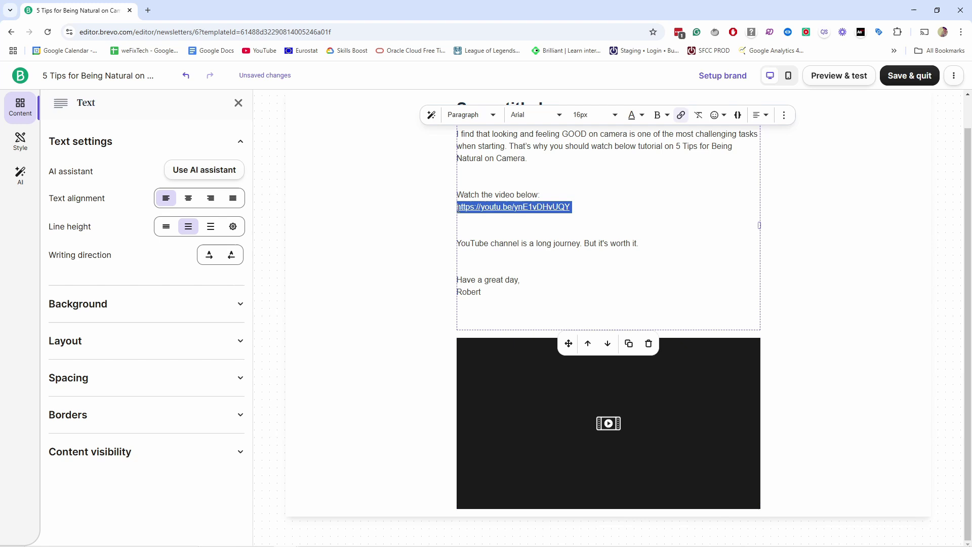
{"action": "key", "text": "ctrl+x"}
{"action": "left_click", "coordinate": [551, 408]}
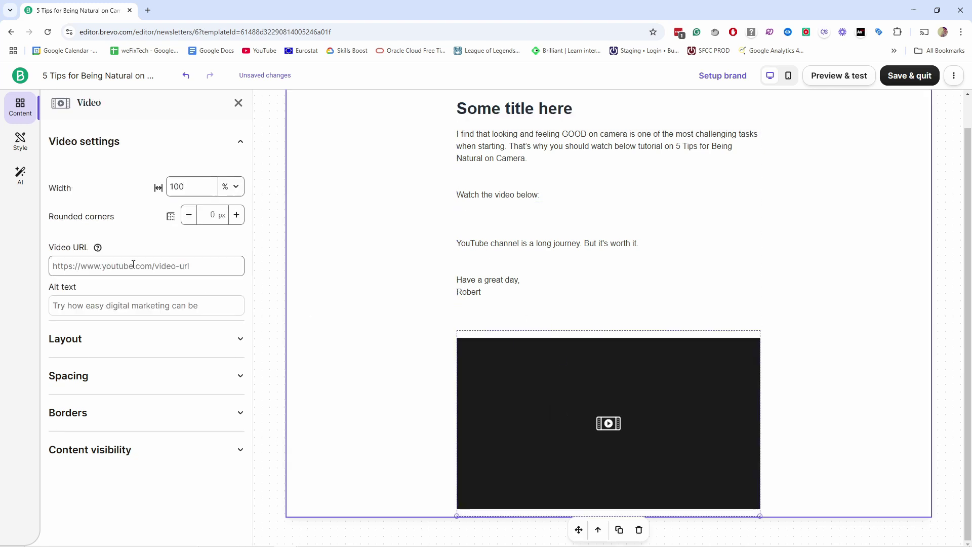
{"action": "left_click", "coordinate": [134, 265]}
{"action": "key", "text": "ctrl+v"}
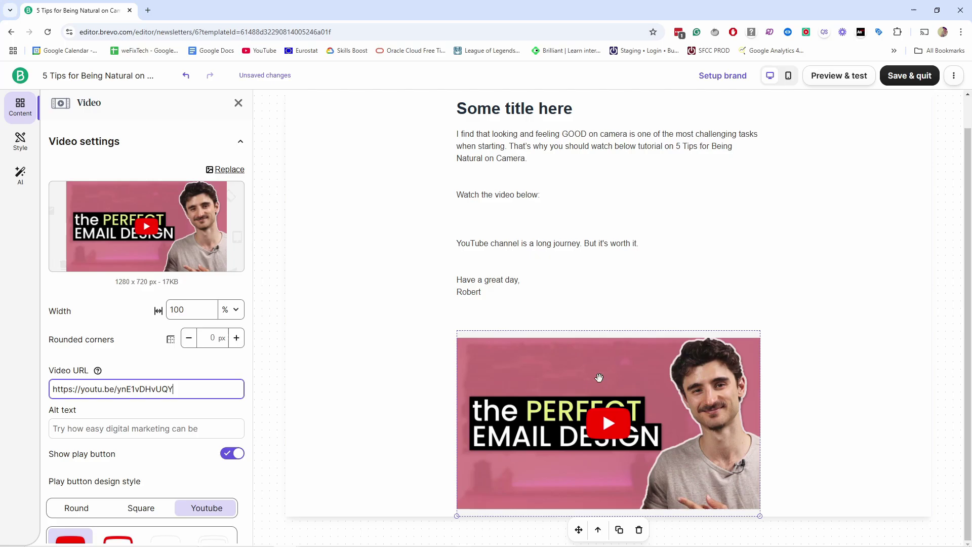
- Review the video block's Layout and Spacing settings
{"action": "scroll", "coordinate": [131, 281], "scroll_direction": "down", "scroll_amount": 4}
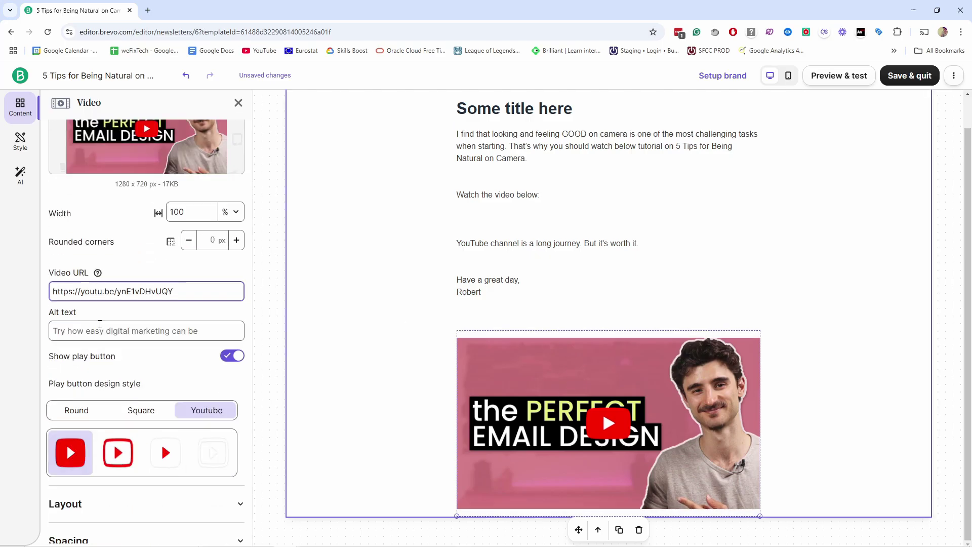
{"action": "left_click", "coordinate": [89, 391]}
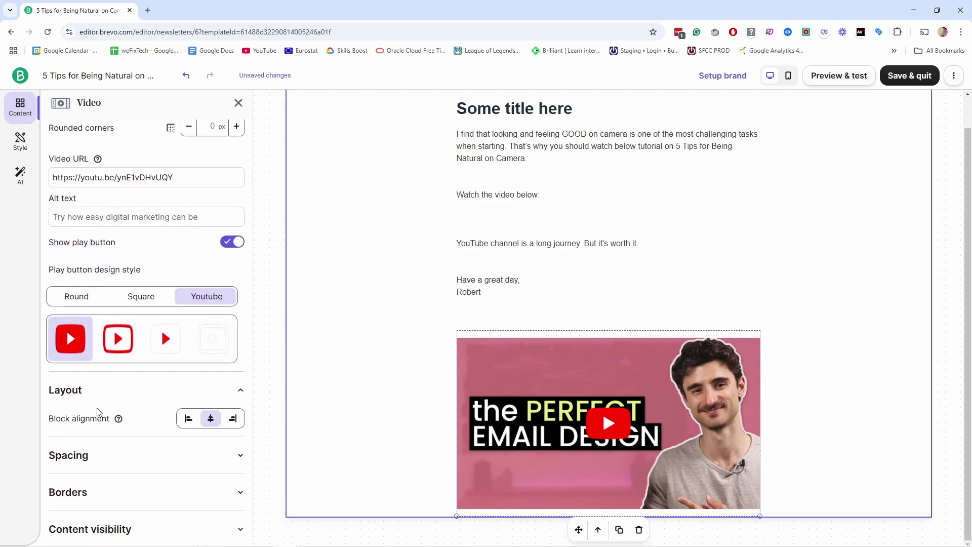
{"action": "scroll", "coordinate": [115, 438], "scroll_direction": "down", "scroll_amount": 1}
{"action": "left_click", "coordinate": [87, 430]}
{"action": "scroll", "coordinate": [96, 456], "scroll_direction": "down", "scroll_amount": 3}
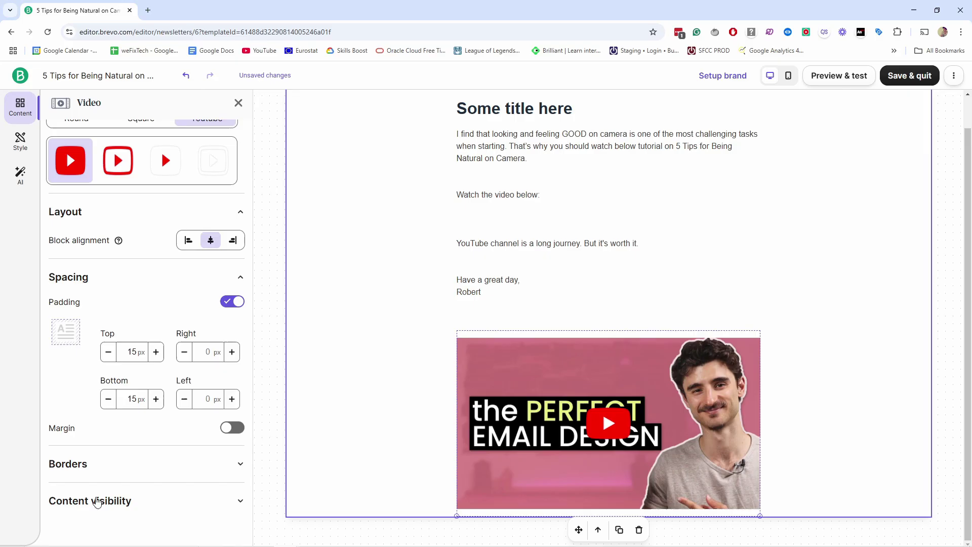
{"action": "scroll", "coordinate": [128, 507], "scroll_direction": "up", "scroll_amount": 8}
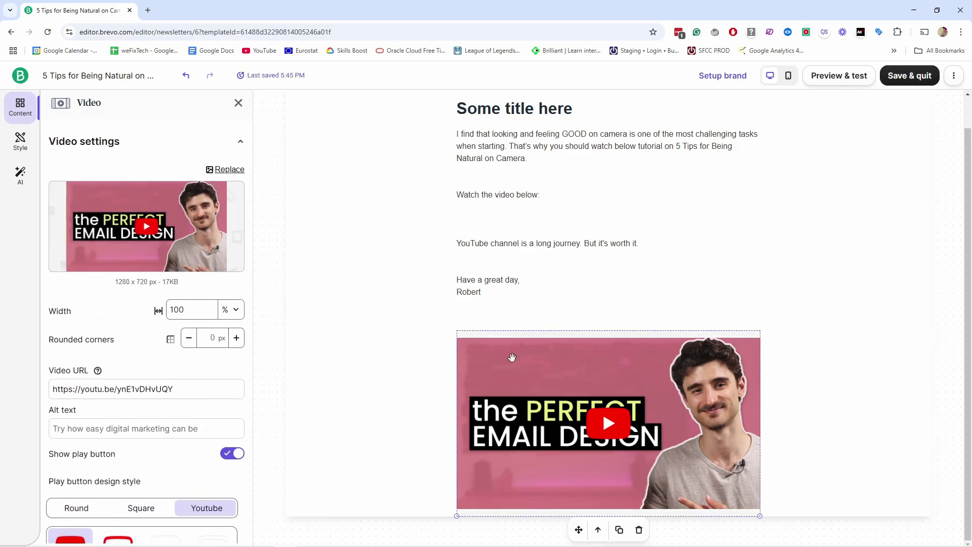
- Cut the closing lines and sign-off out of the main text block
{"action": "left_click", "coordinate": [521, 248]}
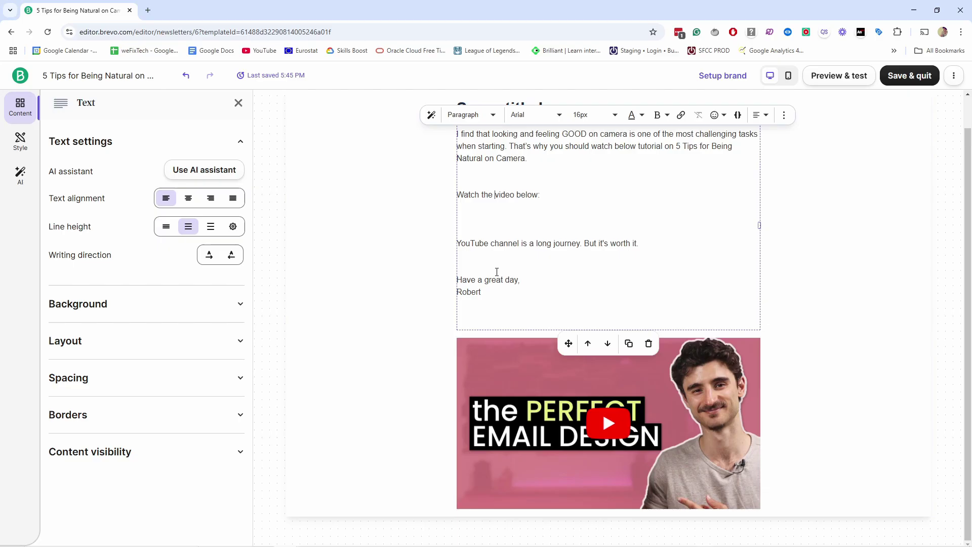
{"action": "left_click_drag", "start_coordinate": [482, 292], "coordinate": [461, 220]}
{"action": "key", "text": "BackSpace"}
{"action": "key", "text": "BackSpace"}
{"action": "key", "text": "BackSpace"}
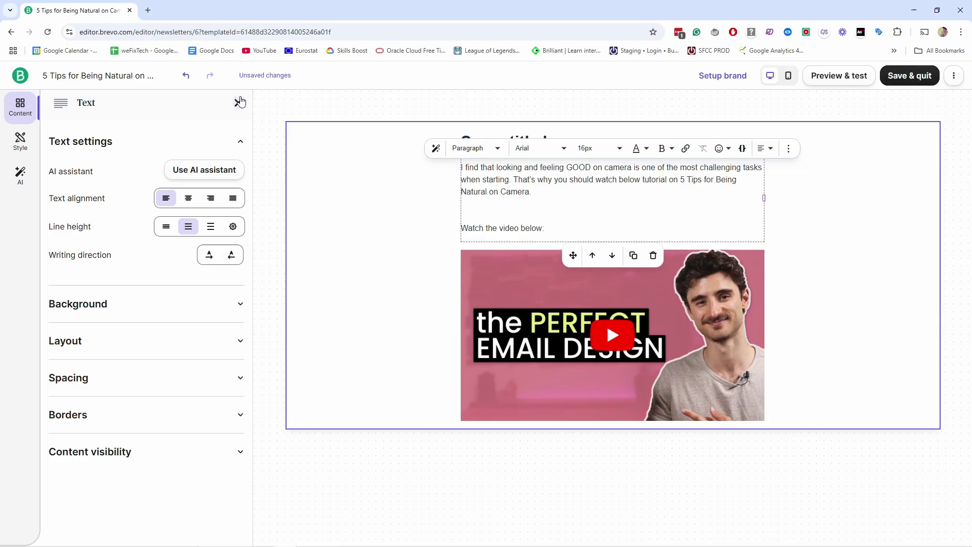
- Add a Text block below the video holding the closing lines, without blank lines
{"action": "left_click", "coordinate": [239, 103]}
{"action": "left_click_drag", "start_coordinate": [148, 154], "coordinate": [542, 435]}
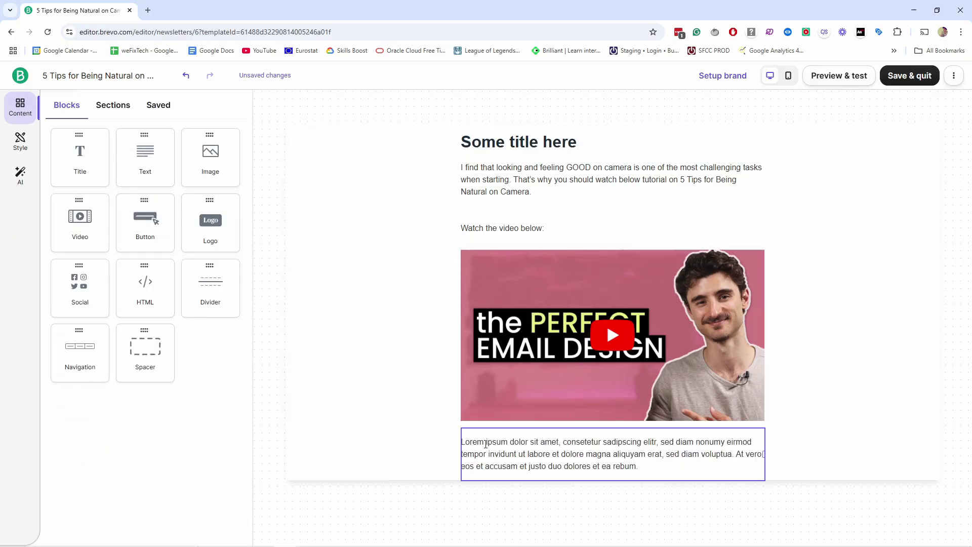
{"action": "triple_click", "coordinate": [546, 455]}
{"action": "key", "text": "ctrl+v"}
{"action": "left_click", "coordinate": [460, 480]}
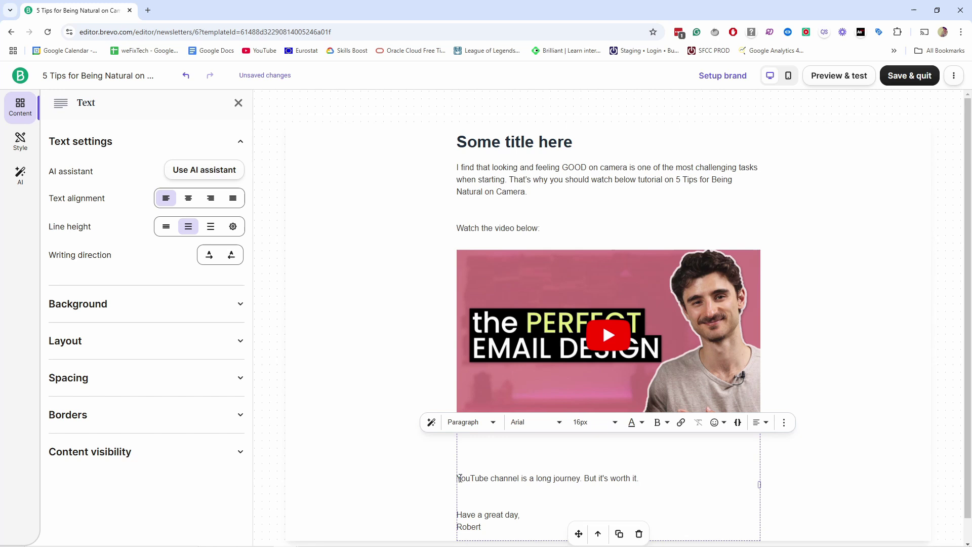
{"action": "key", "text": "BackSpace"}
{"action": "key", "text": "BackSpace"}
{"action": "left_click", "coordinate": [392, 450]}
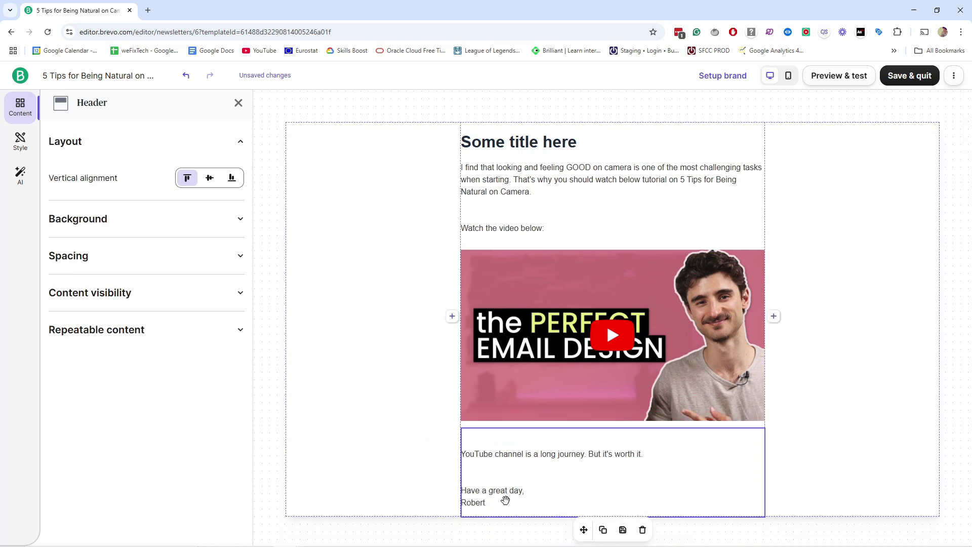
{"action": "left_click", "coordinate": [492, 503]}
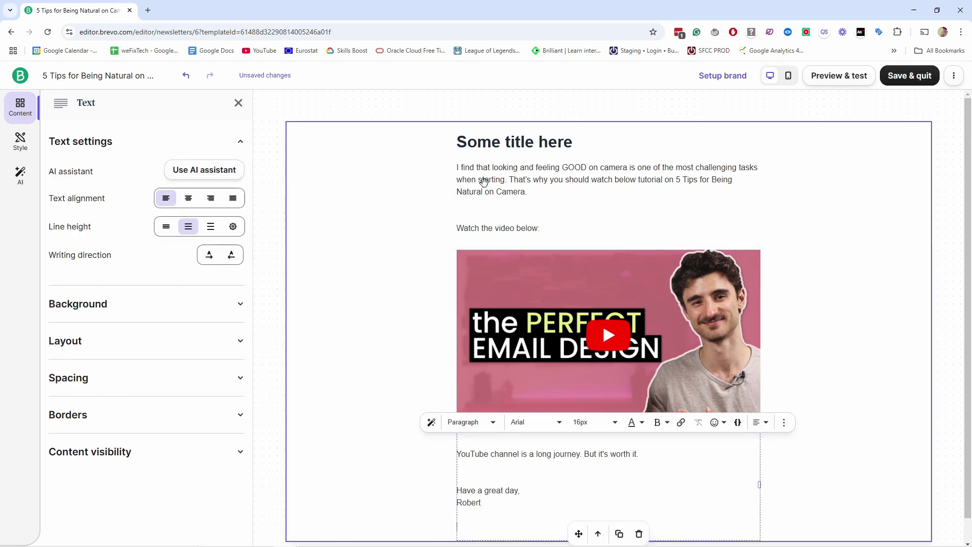
- Delete the 'Some title here' block and start the first text block with 'Title one' as Heading 1
{"action": "left_click", "coordinate": [508, 134]}
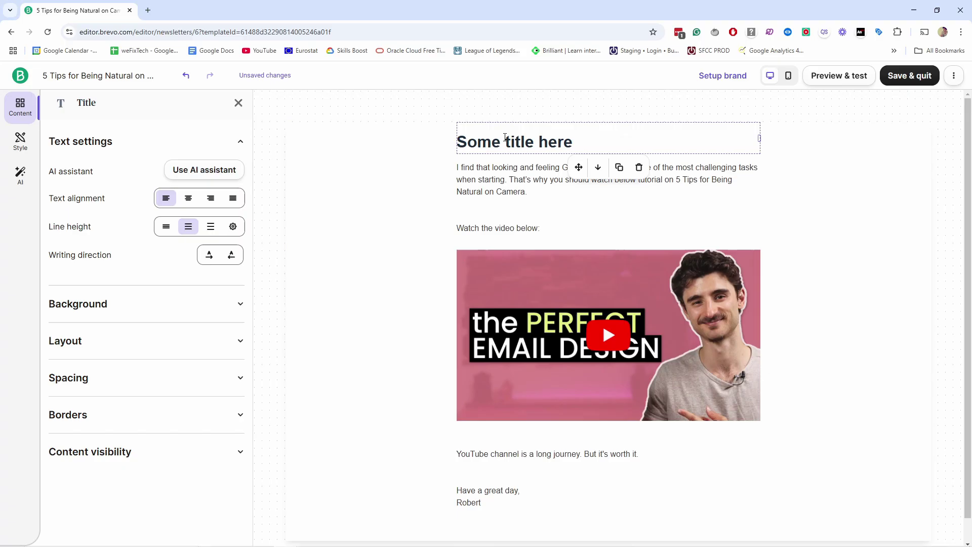
{"action": "left_click", "coordinate": [640, 167]}
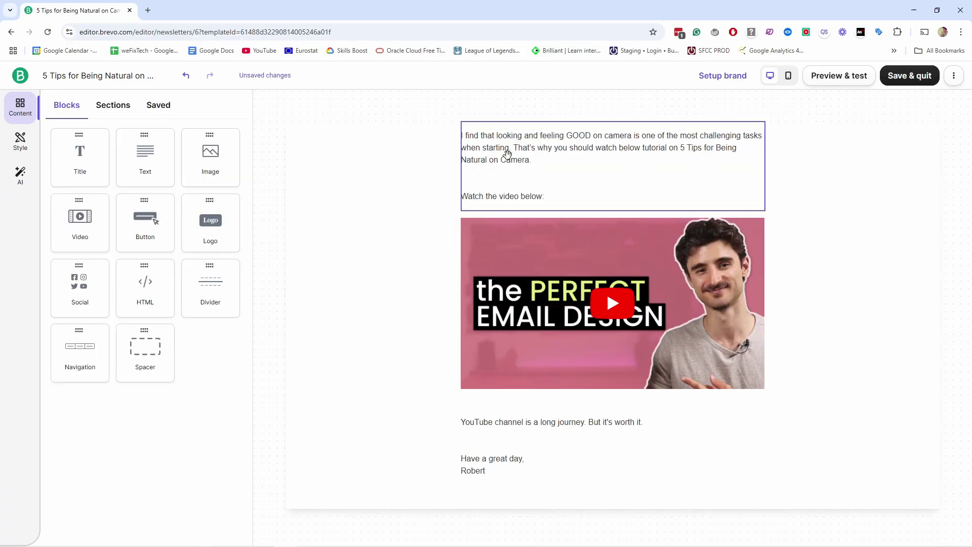
{"action": "left_click", "coordinate": [463, 135]}
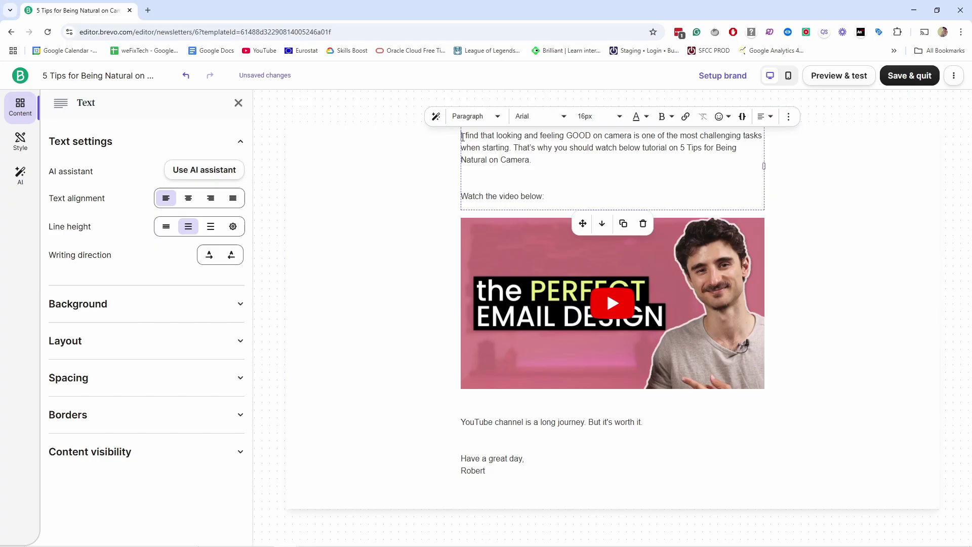
{"action": "key", "text": "Return"}
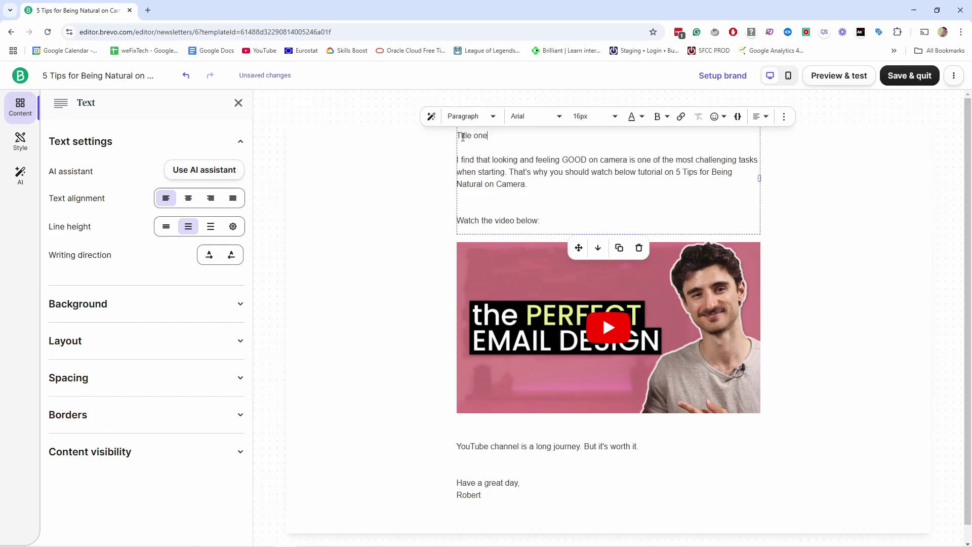
{"action": "left_click_drag", "start_coordinate": [485, 135], "coordinate": [457, 135]}
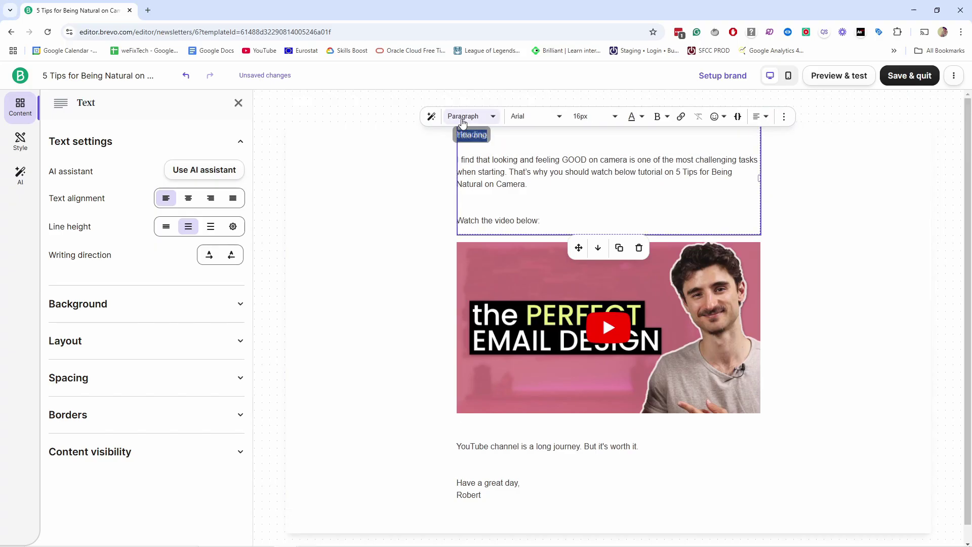
{"action": "left_click", "coordinate": [471, 116]}
{"action": "left_click", "coordinate": [476, 171]}
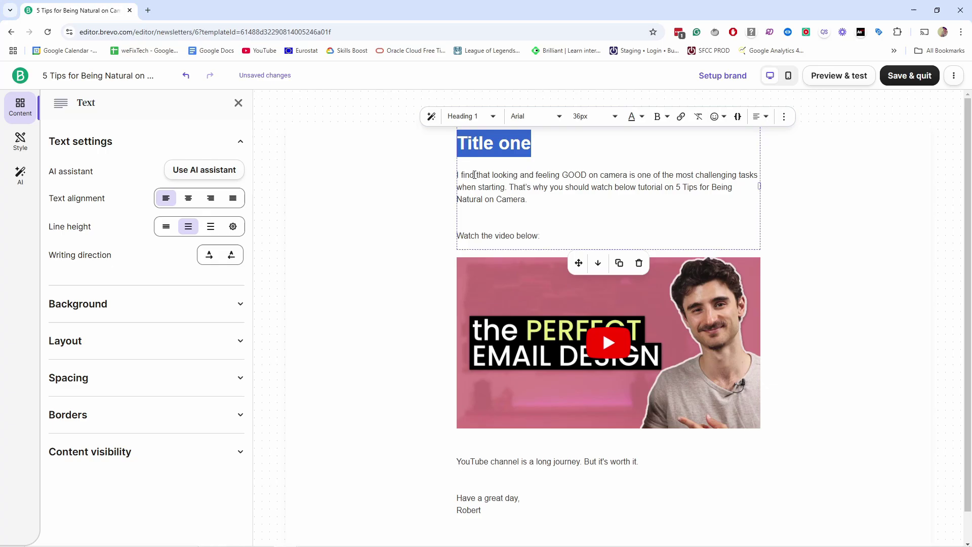
{"action": "left_click", "coordinate": [475, 144]}
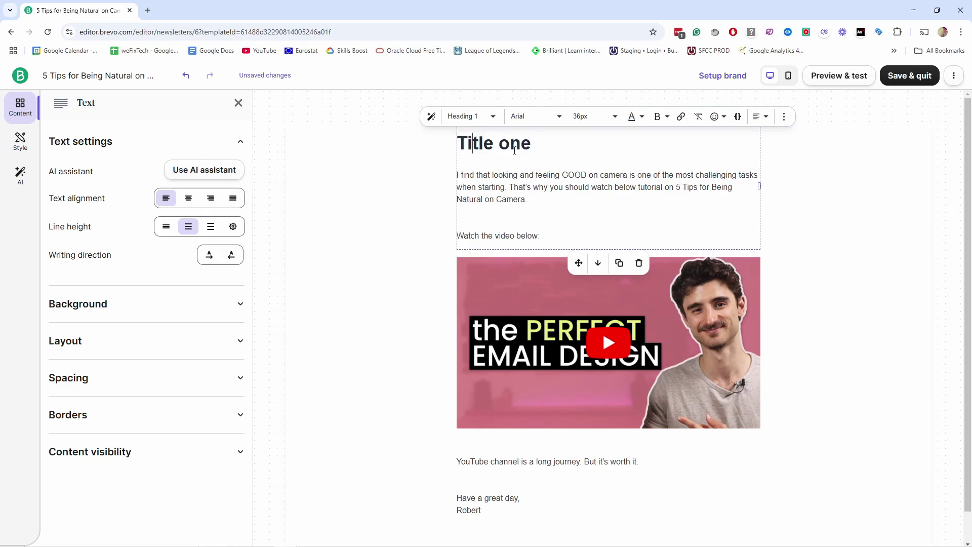
- Delete 'Title one' and insert the contact FIRSTNAME variable with its 'friend' fallback cleared
{"action": "left_click_drag", "start_coordinate": [534, 143], "coordinate": [419, 145]}
{"action": "key", "text": "BackSpace"}
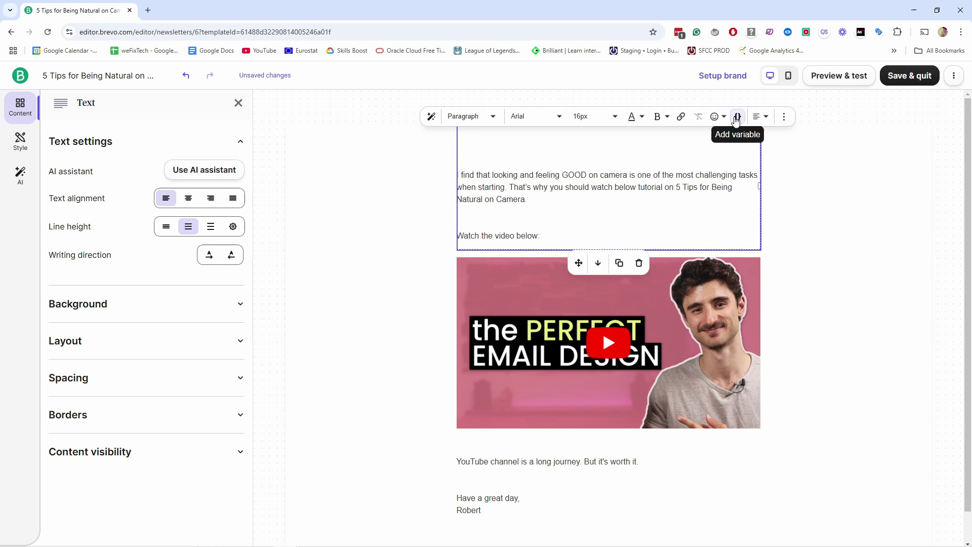
{"action": "left_click", "coordinate": [736, 118]}
{"action": "left_click", "coordinate": [409, 185]}
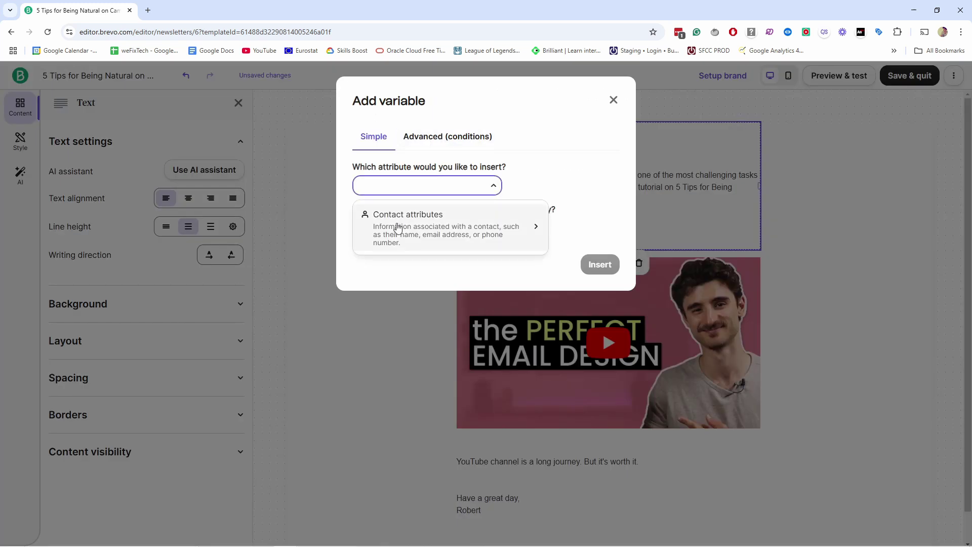
{"action": "left_click", "coordinate": [409, 222]}
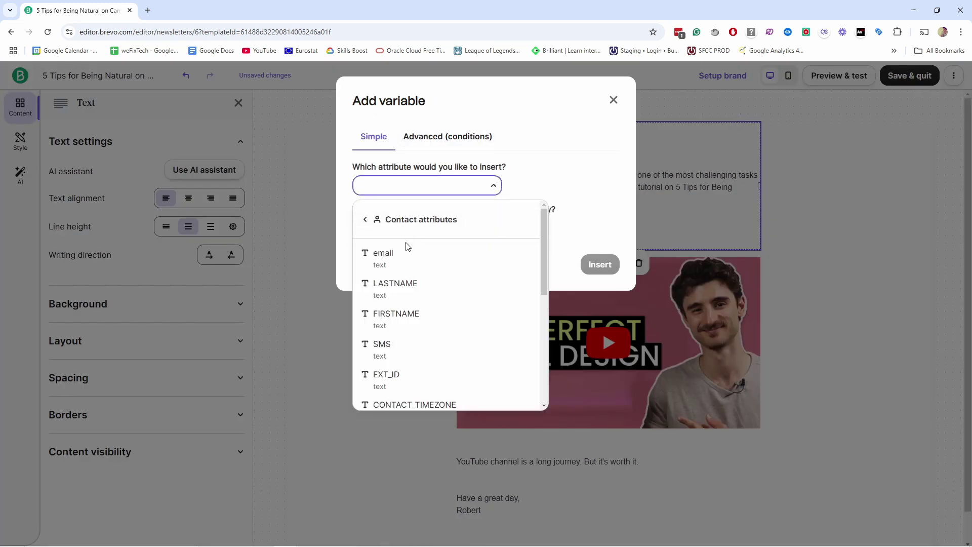
{"action": "left_click", "coordinate": [389, 318]}
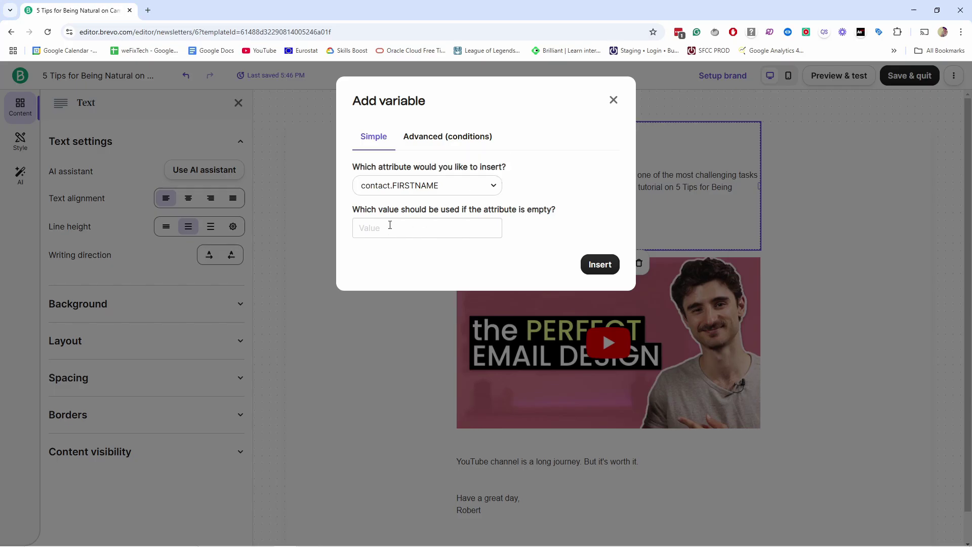
{"action": "left_click", "coordinate": [391, 227]}
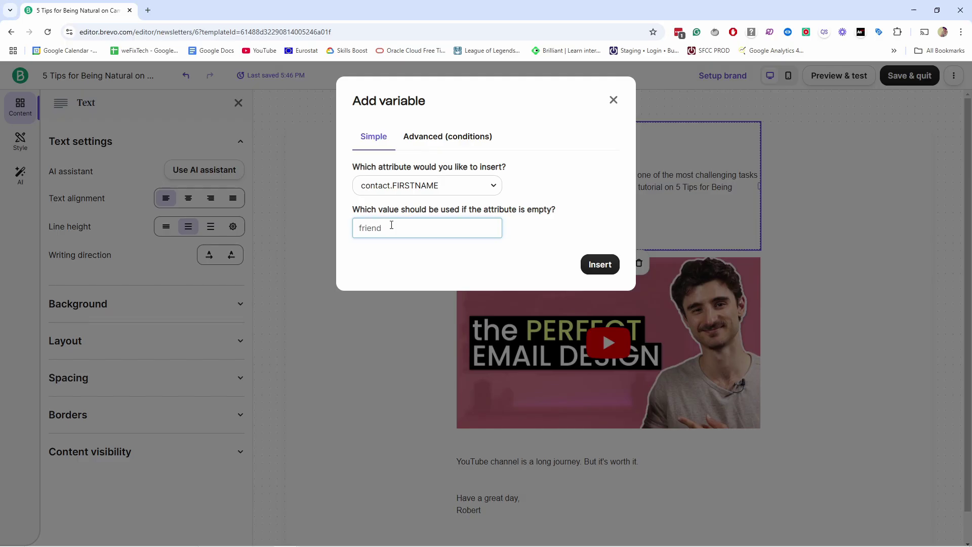
{"action": "double_click", "coordinate": [392, 225]}
{"action": "key", "text": "BackSpace"}
{"action": "left_click", "coordinate": [599, 264]}
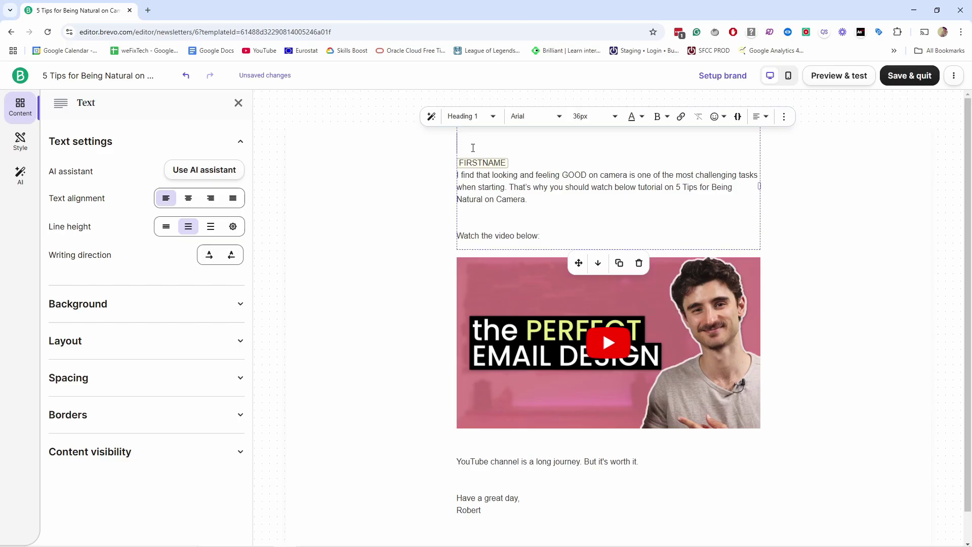
- Put the greeting 'Hi' before the FIRSTNAME variable and add a line break after it
{"action": "type", "text": "Hi"}
{"action": "type", "text": "FIRSTNAME"}
{"action": "left_click", "coordinate": [525, 165]}
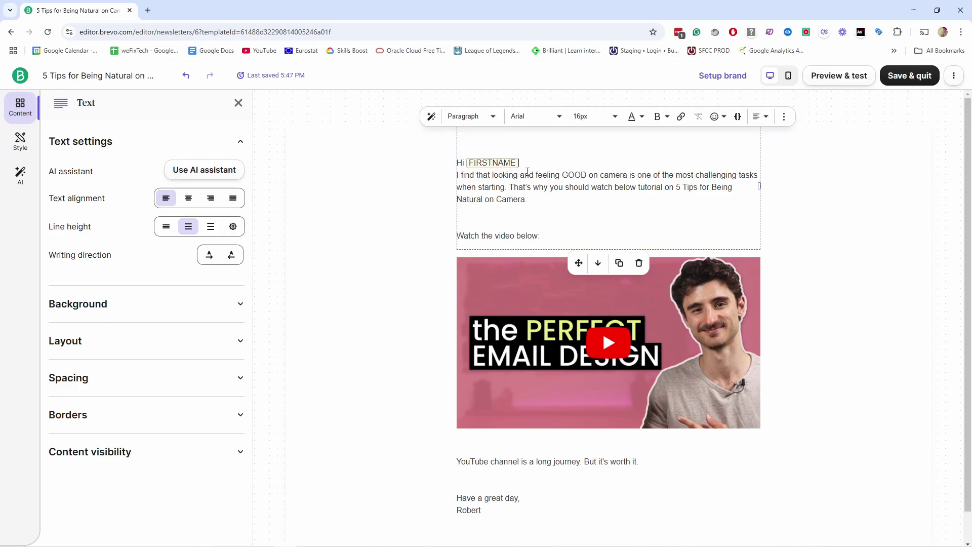
{"action": "key", "text": "Return"}
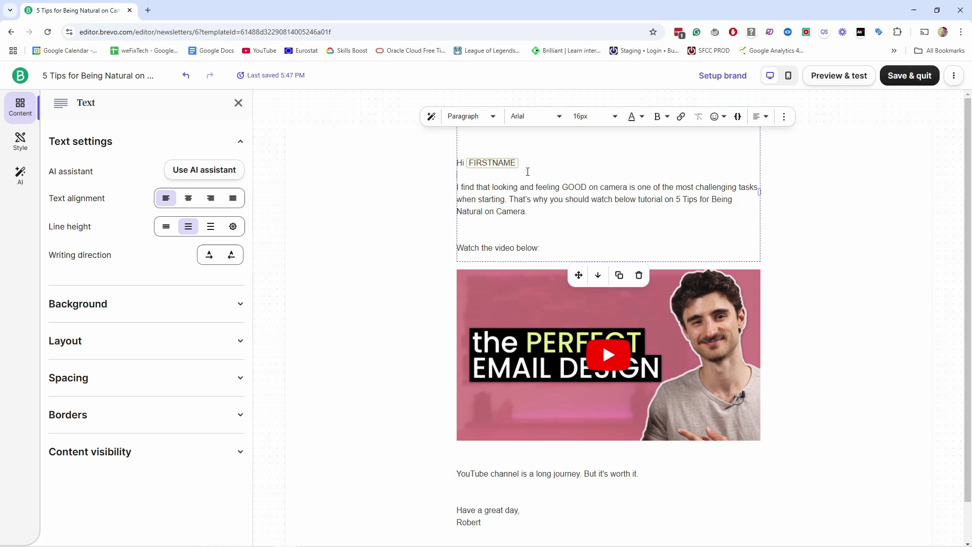
- Leave the intro paragraph and bring up the email's Style settings
{"action": "triple_click", "coordinate": [527, 211]}
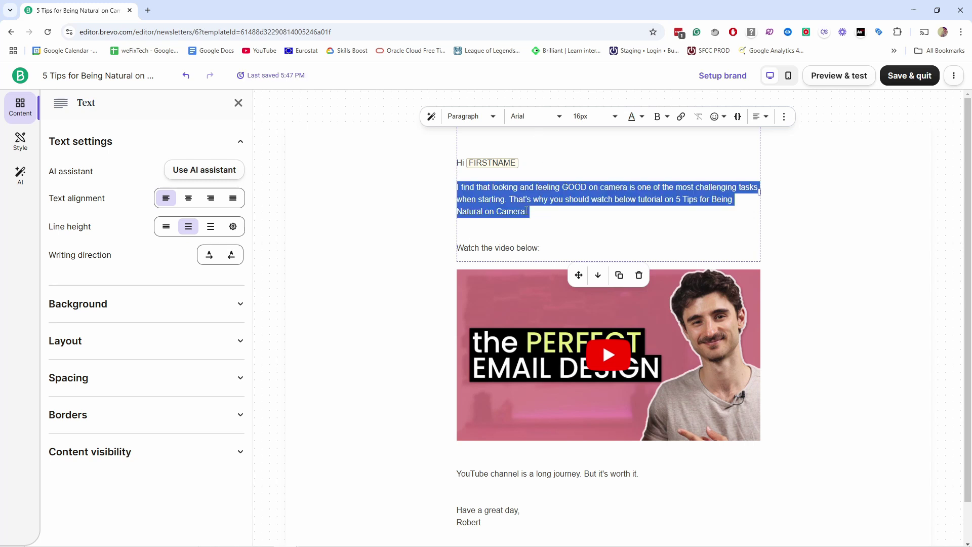
{"action": "left_click", "coordinate": [534, 239]}
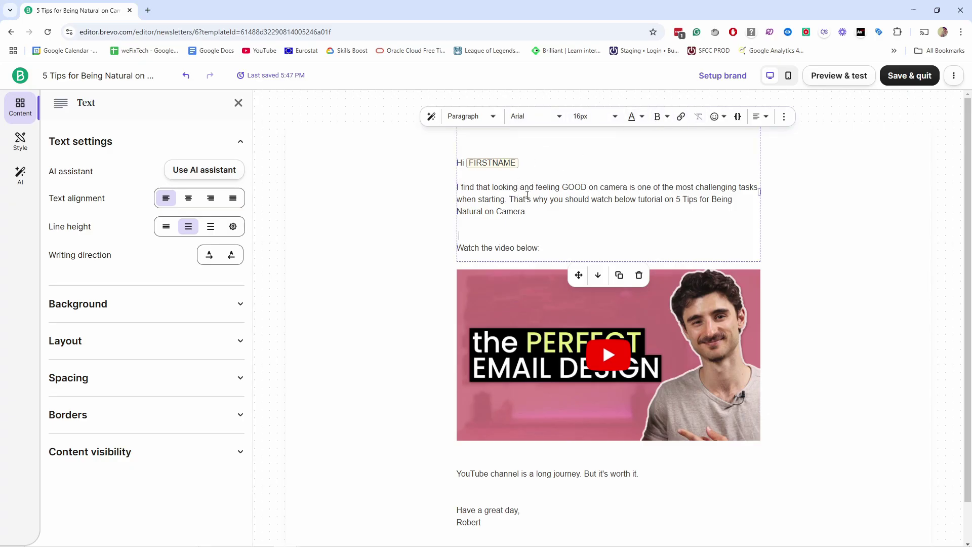
{"action": "left_click", "coordinate": [21, 142]}
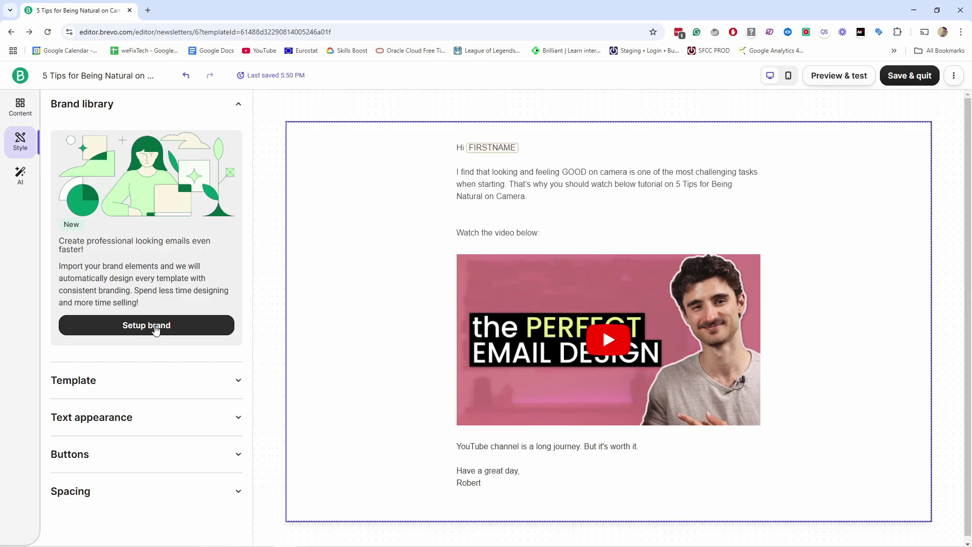
{"action": "left_click", "coordinate": [954, 77]}
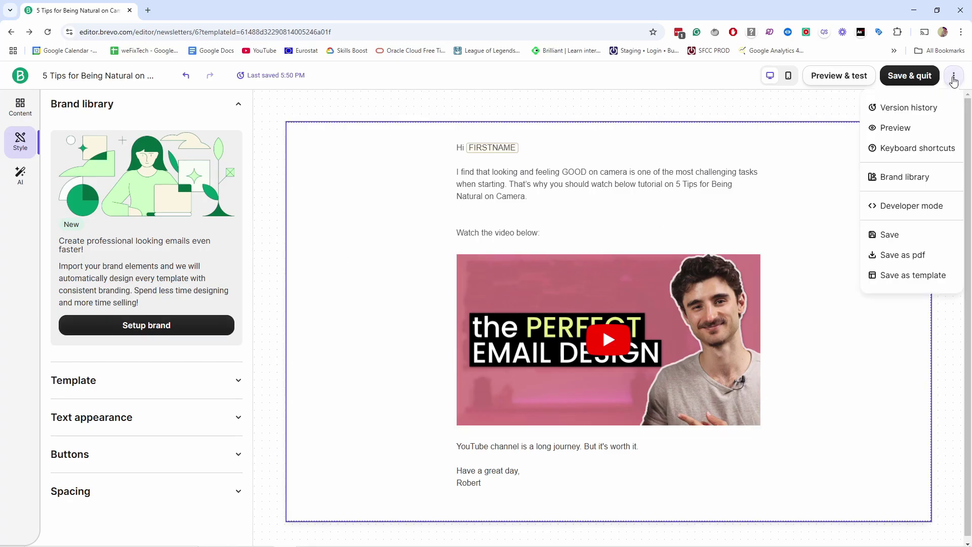
{"action": "left_click", "coordinate": [891, 235]}
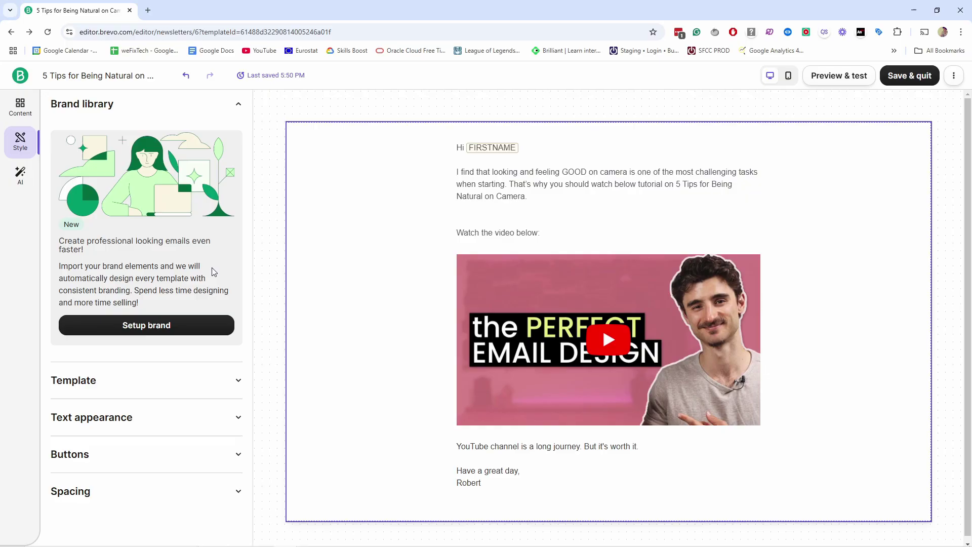
{"action": "left_click", "coordinate": [144, 326]}
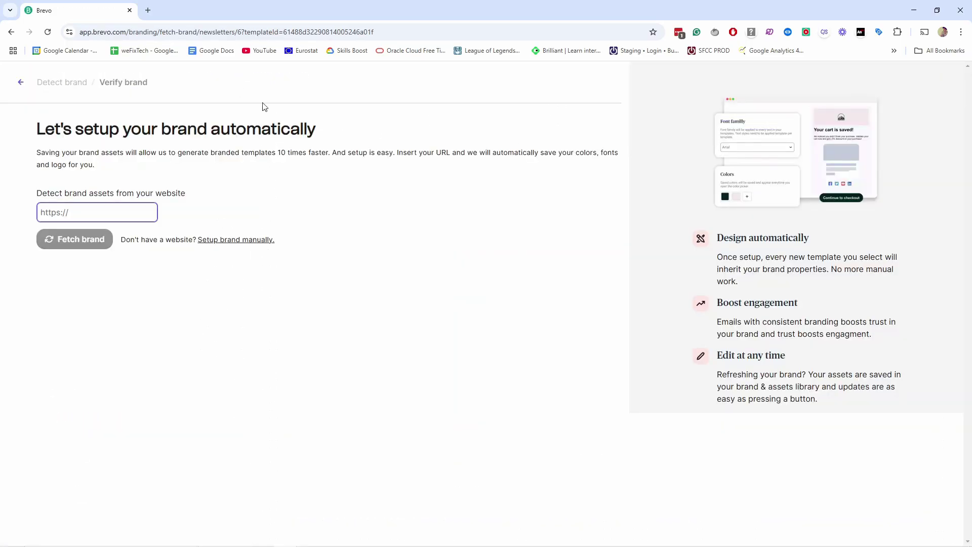
{"action": "type", "text": "https://punchsalad.com/"}
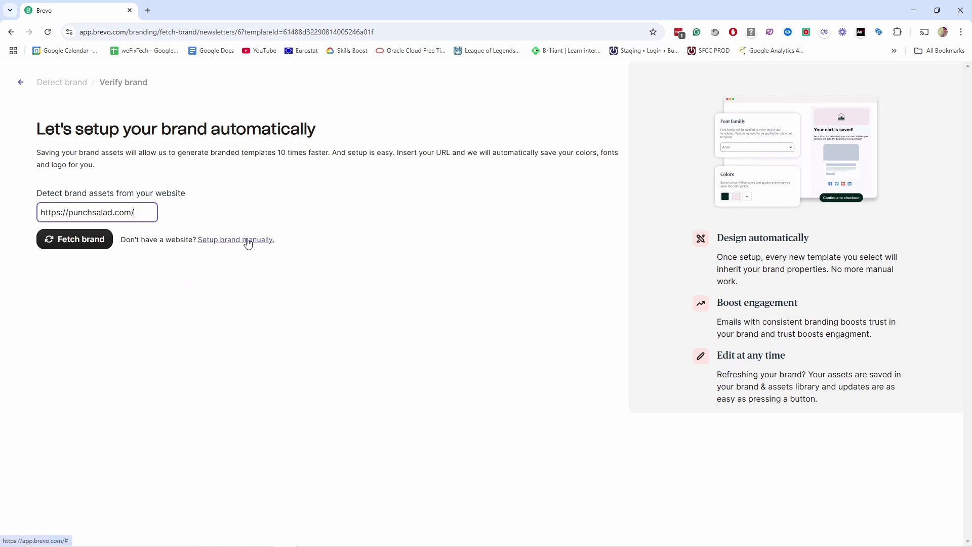
{"action": "left_click", "coordinate": [66, 244]}
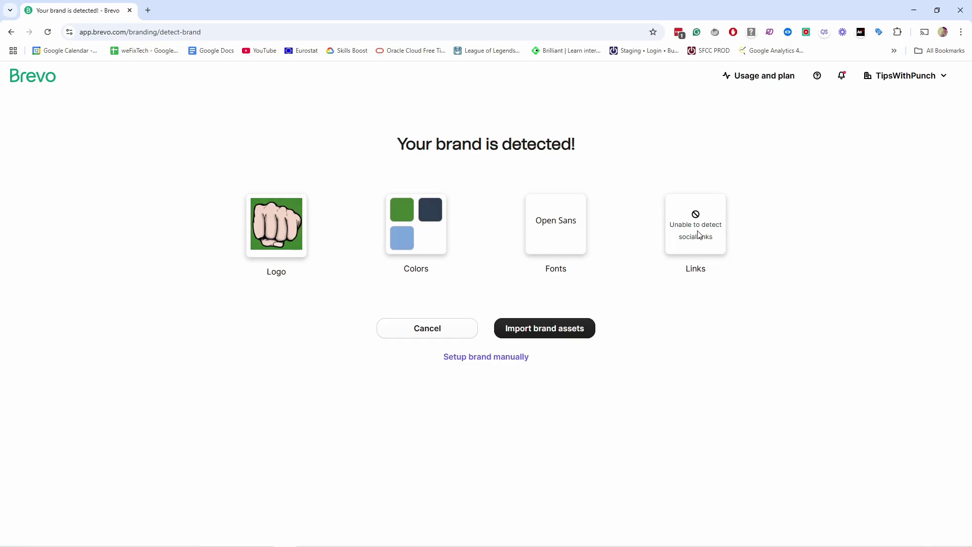
- Import the detected brand assets and look through the paragraph font choices
{"action": "left_click", "coordinate": [540, 333]}
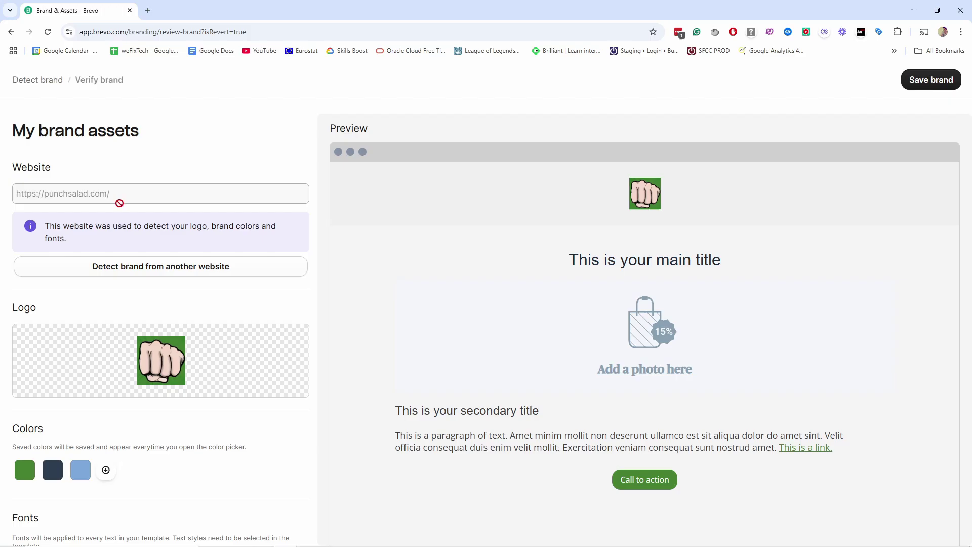
{"action": "scroll", "coordinate": [101, 218], "scroll_direction": "down", "scroll_amount": 4}
{"action": "scroll", "coordinate": [106, 294], "scroll_direction": "down", "scroll_amount": 1}
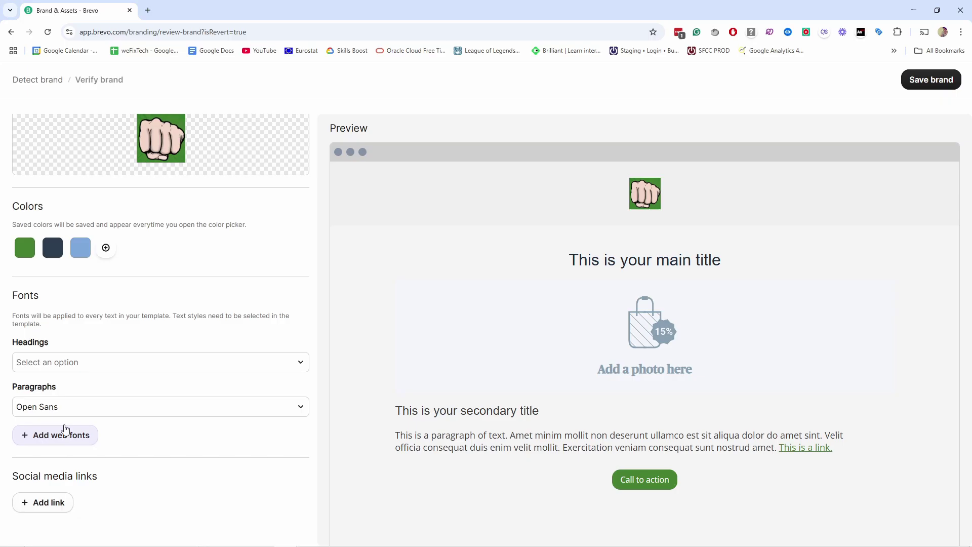
{"action": "left_click", "coordinate": [42, 414]}
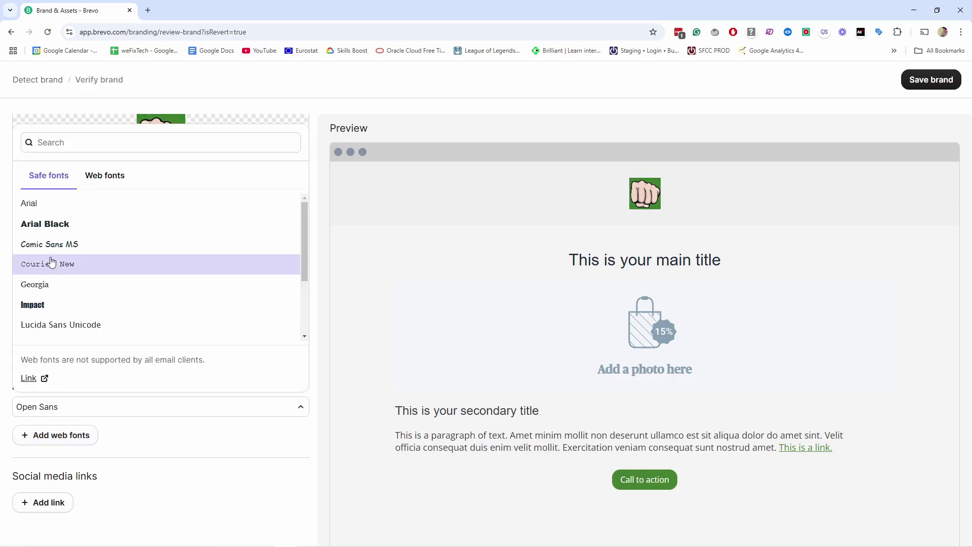
{"action": "scroll", "coordinate": [56, 299], "scroll_direction": "down", "scroll_amount": 3}
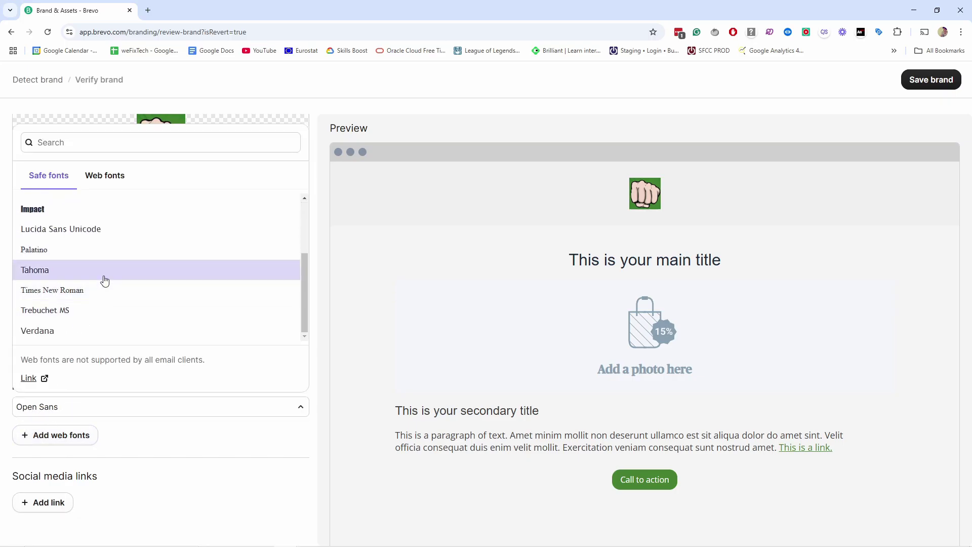
{"action": "scroll", "coordinate": [76, 317], "scroll_direction": "up", "scroll_amount": 3}
{"action": "left_click", "coordinate": [135, 425]}
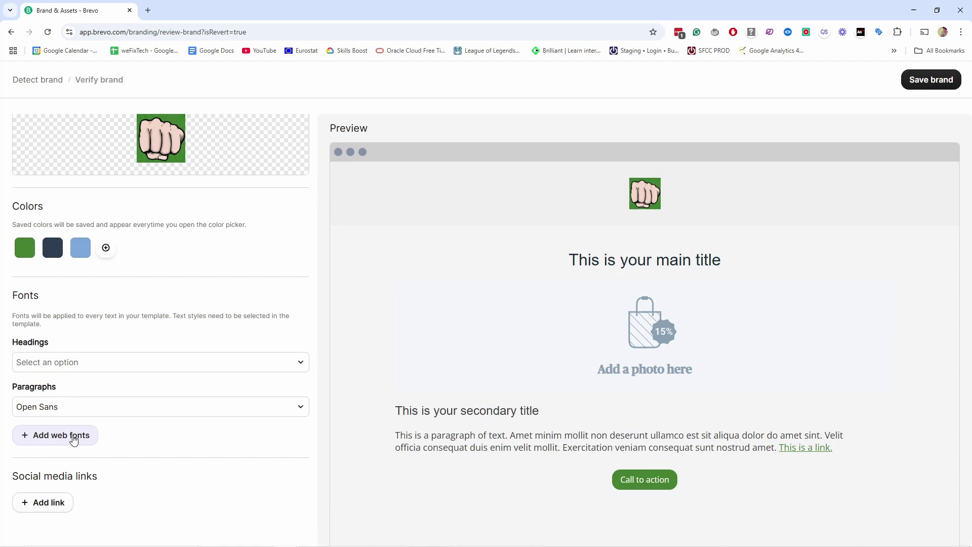
- Add the Google font Open Sans as a brand web font
{"action": "left_click", "coordinate": [51, 437]}
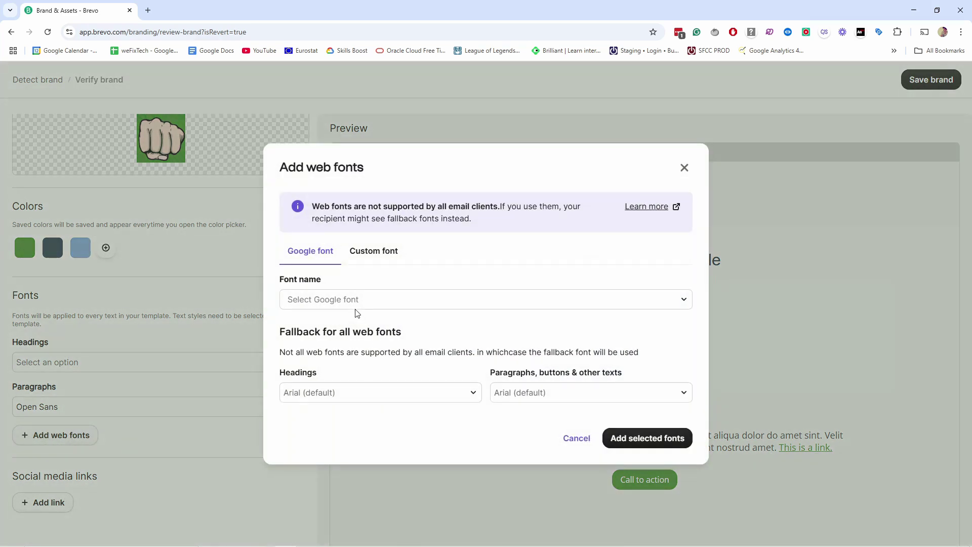
{"action": "left_click", "coordinate": [338, 300]}
{"action": "type", "text": "open sa"}
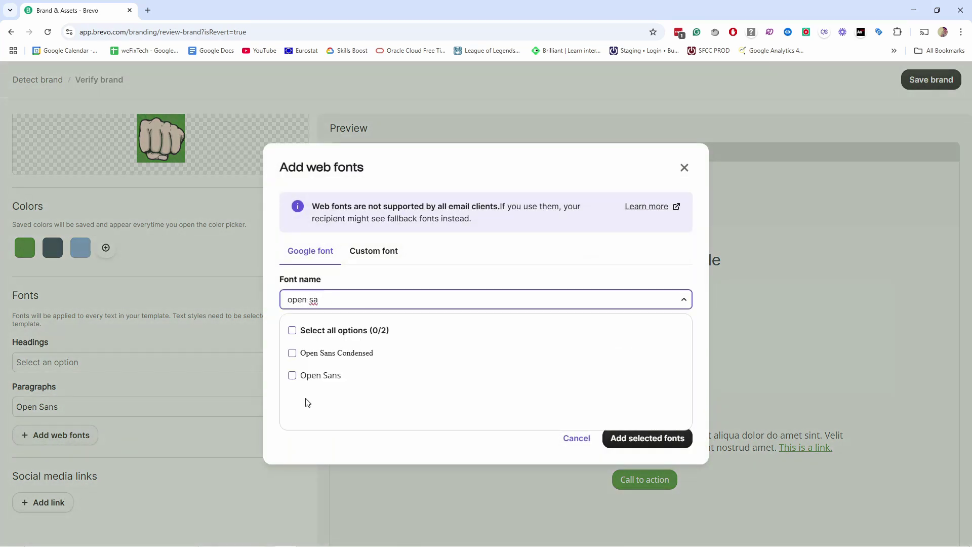
{"action": "left_click", "coordinate": [294, 375]}
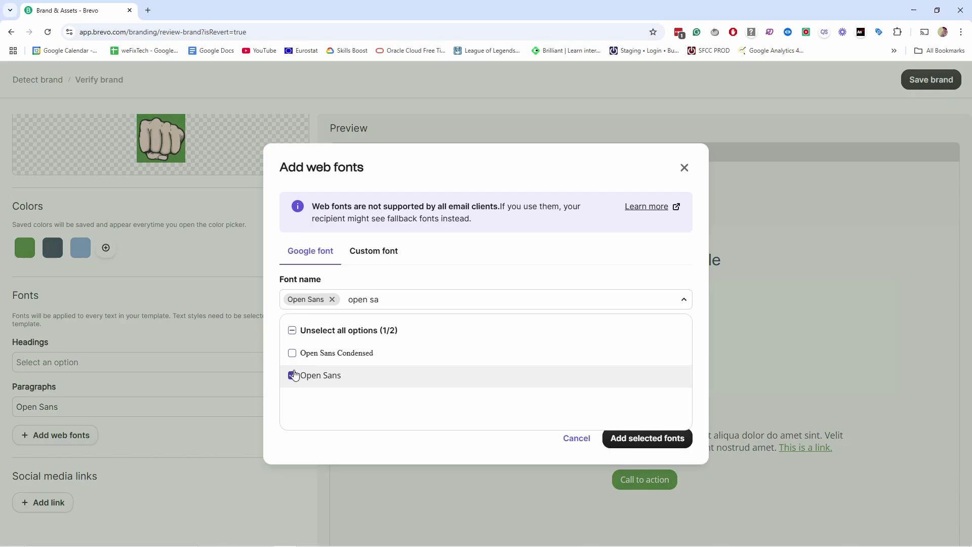
{"action": "left_click", "coordinate": [646, 440]}
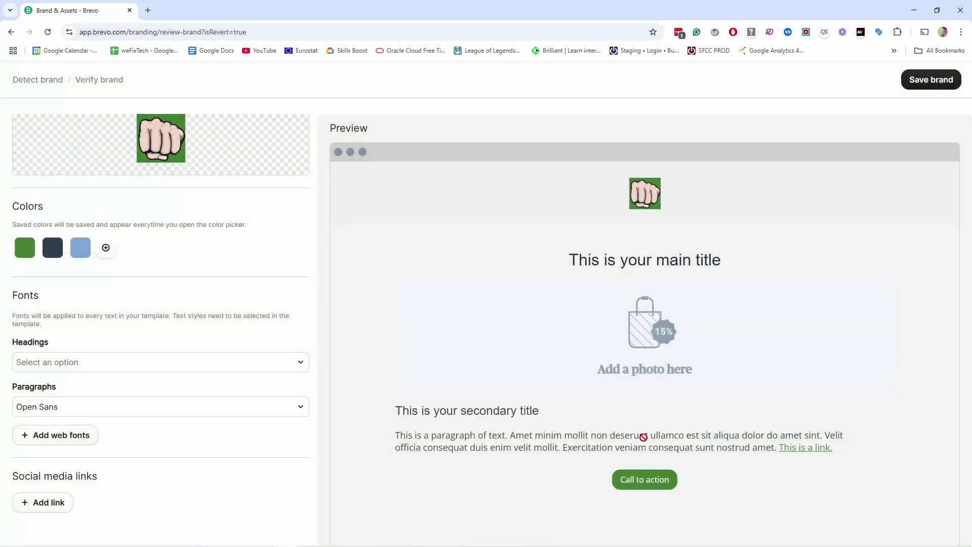
- Set both headings and paragraphs to the Open Sans web font
{"action": "left_click", "coordinate": [76, 363]}
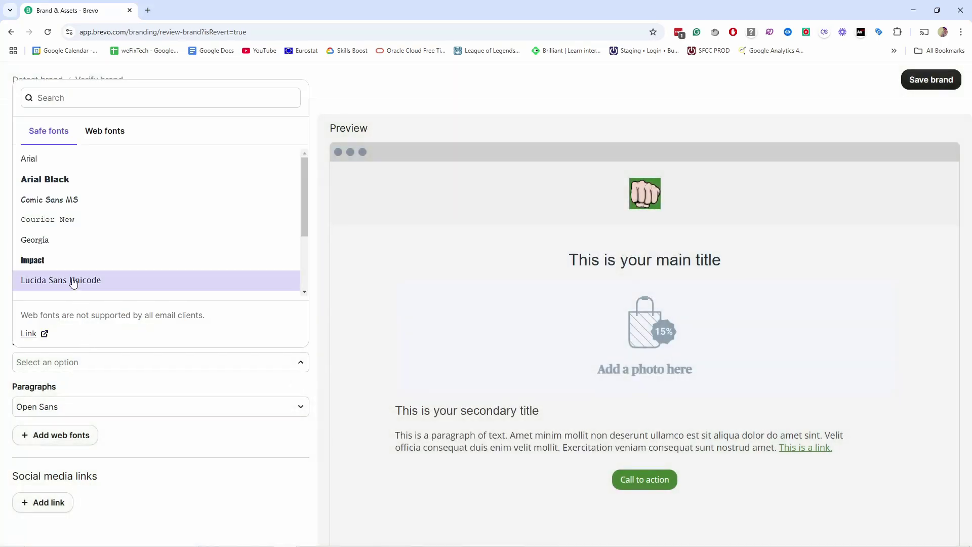
{"action": "scroll", "coordinate": [71, 282], "scroll_direction": "down", "scroll_amount": 1}
{"action": "left_click", "coordinate": [105, 131]}
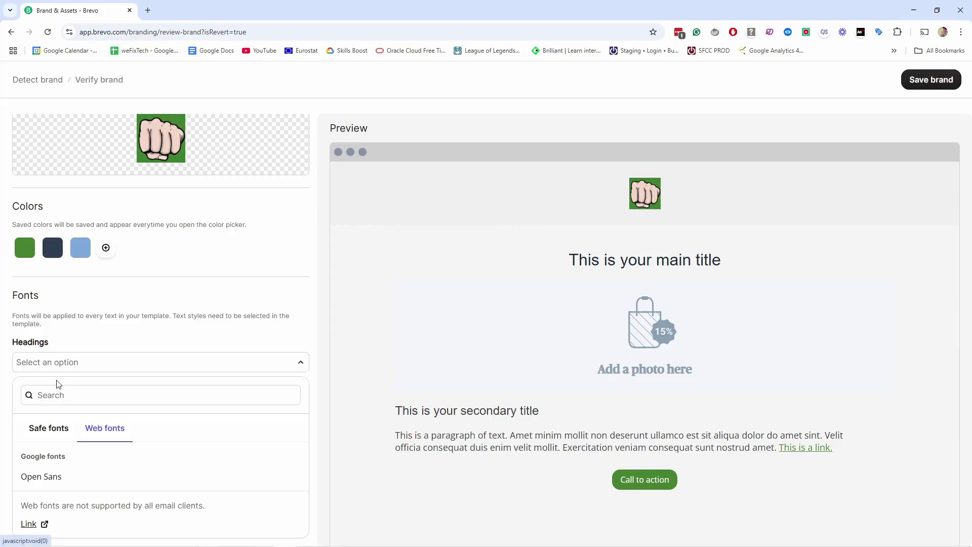
{"action": "left_click", "coordinate": [48, 476]}
{"action": "left_click", "coordinate": [57, 408]}
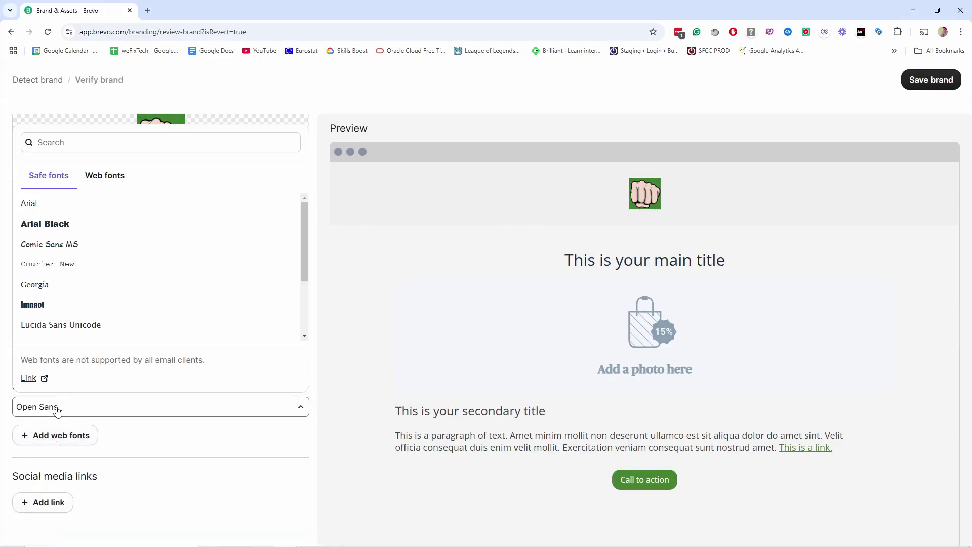
{"action": "left_click", "coordinate": [104, 176]}
{"action": "left_click", "coordinate": [61, 332]}
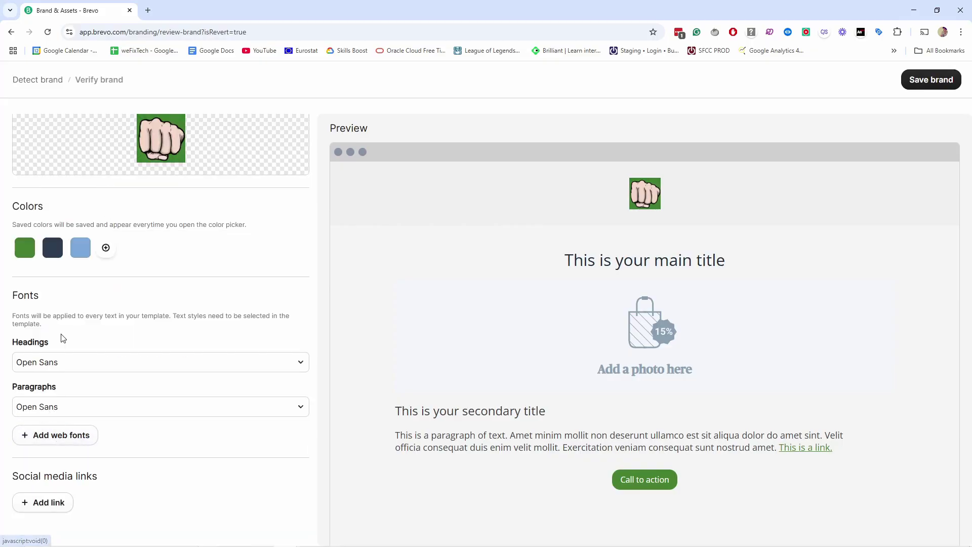
{"action": "left_click", "coordinate": [49, 502]}
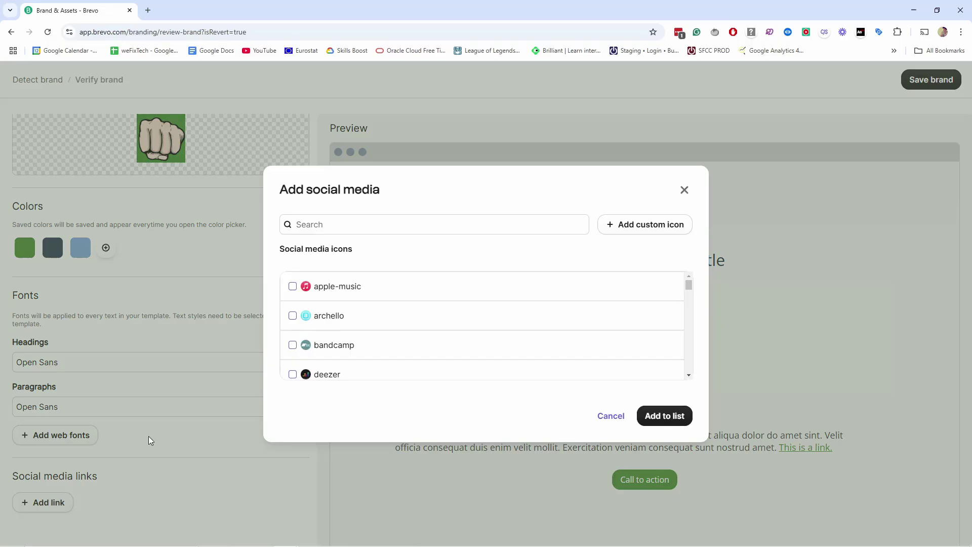
{"action": "left_click", "coordinate": [325, 225]}
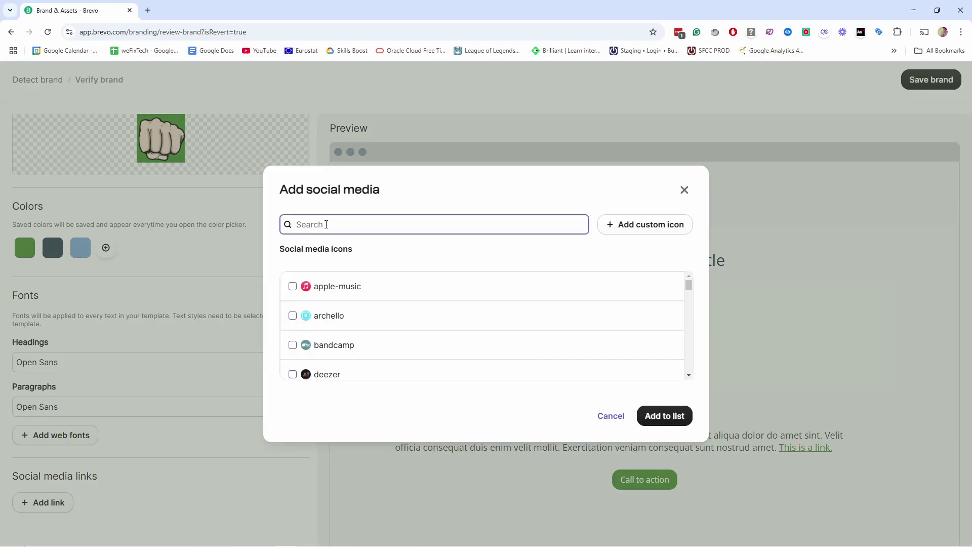
{"action": "type", "text": "youtu"}
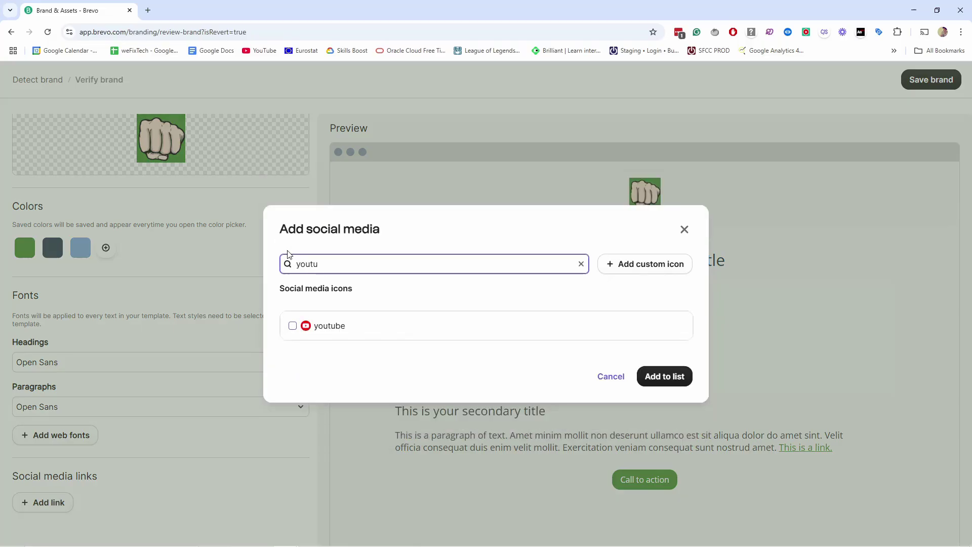
{"action": "left_click", "coordinate": [292, 326]}
{"action": "left_click", "coordinate": [665, 377]}
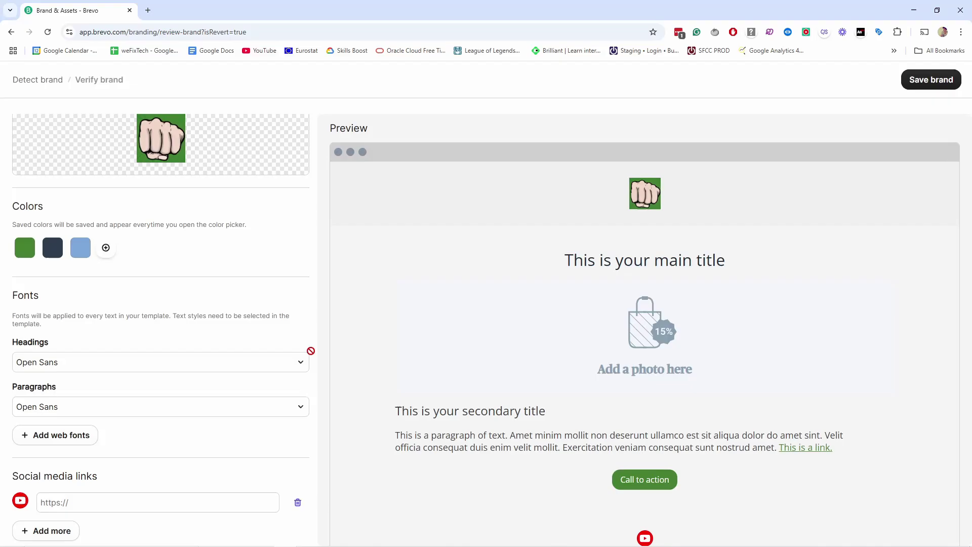
{"action": "scroll", "coordinate": [117, 428], "scroll_direction": "down", "scroll_amount": 1}
{"action": "left_click", "coordinate": [77, 475]}
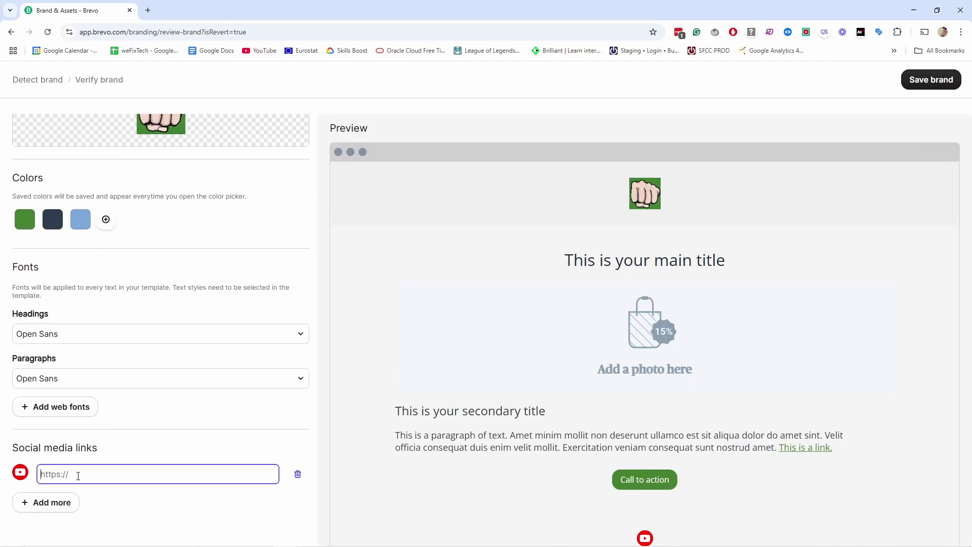
{"action": "type", "text": "https://youtube.com/@tipswithpunch"}
{"action": "scroll", "coordinate": [623, 456], "scroll_direction": "down", "scroll_amount": 2}
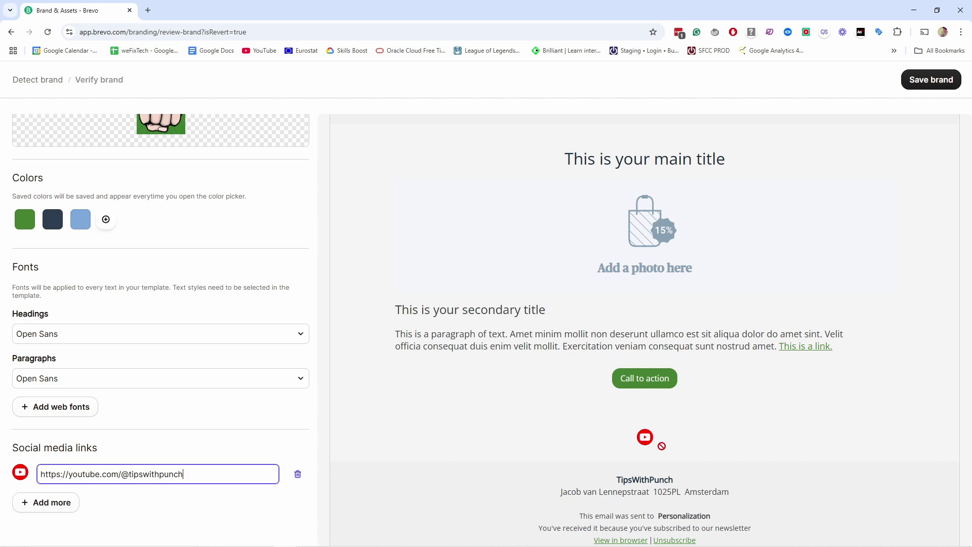
{"action": "left_click", "coordinate": [928, 81]}
{"action": "left_click", "coordinate": [489, 373]}
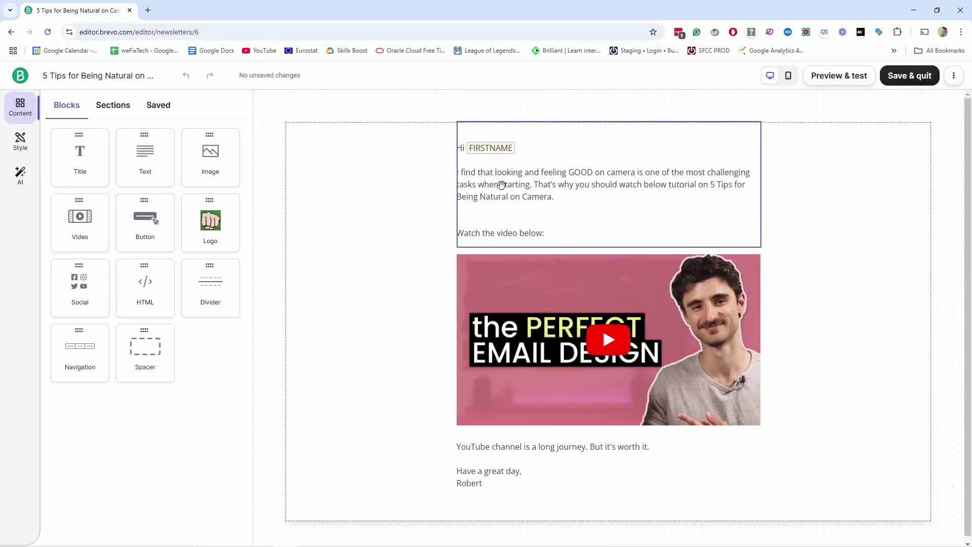
- Place the insertion point in the intro sentence, then close the text block's settings
{"action": "left_click", "coordinate": [534, 185]}
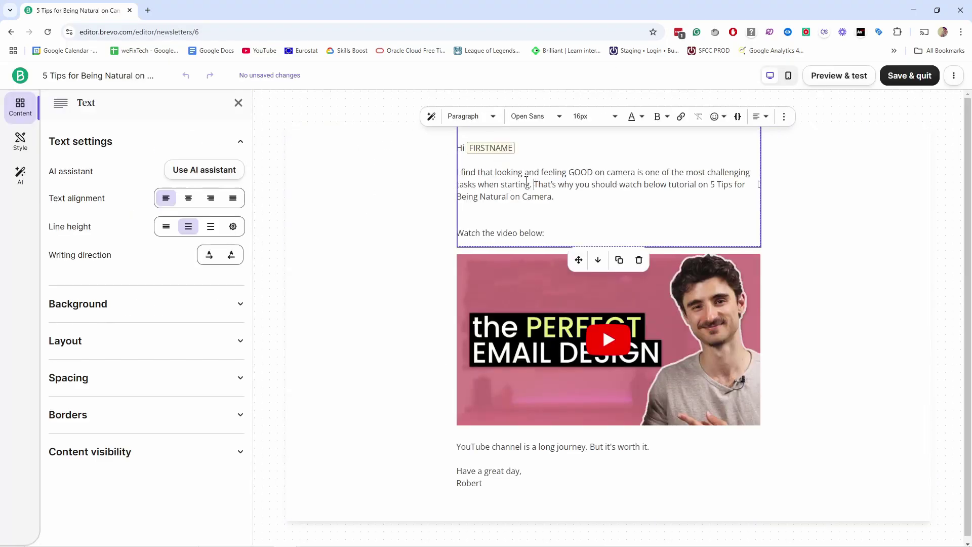
{"action": "left_click", "coordinate": [563, 198], "text": "shift"}
{"action": "left_click", "coordinate": [540, 172]}
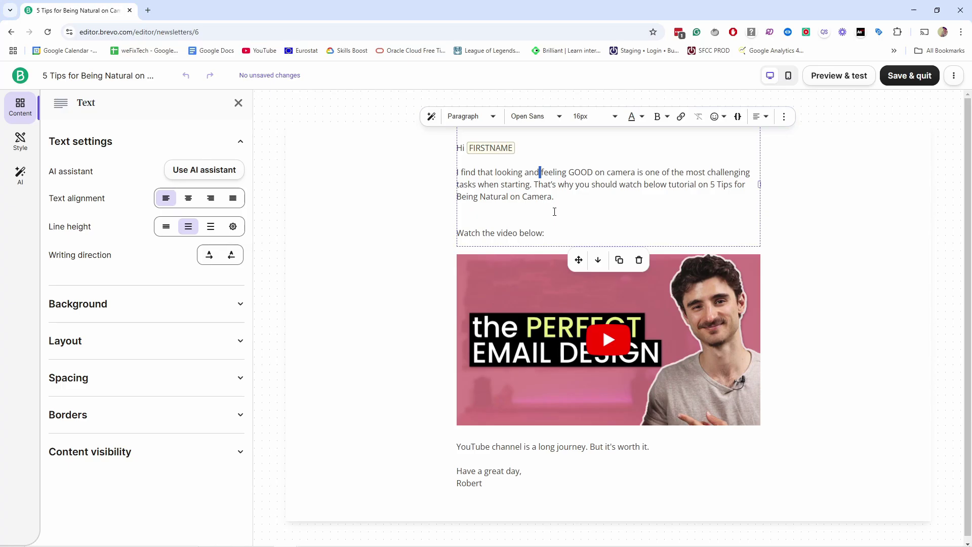
{"action": "left_click", "coordinate": [239, 103]}
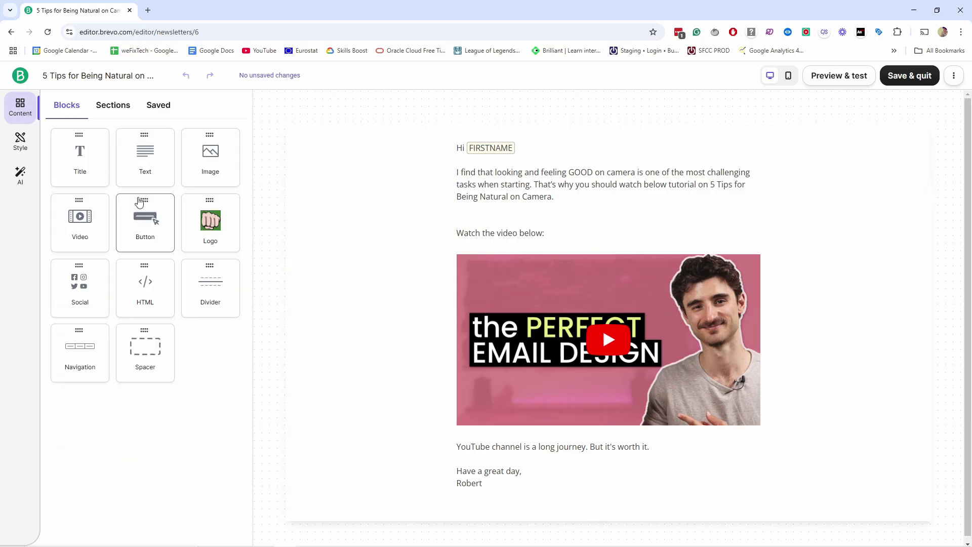
- Drop a Call to action button under the video, then delete it again
{"action": "left_click_drag", "start_coordinate": [145, 219], "coordinate": [513, 450]}
{"action": "left_click", "coordinate": [614, 440]}
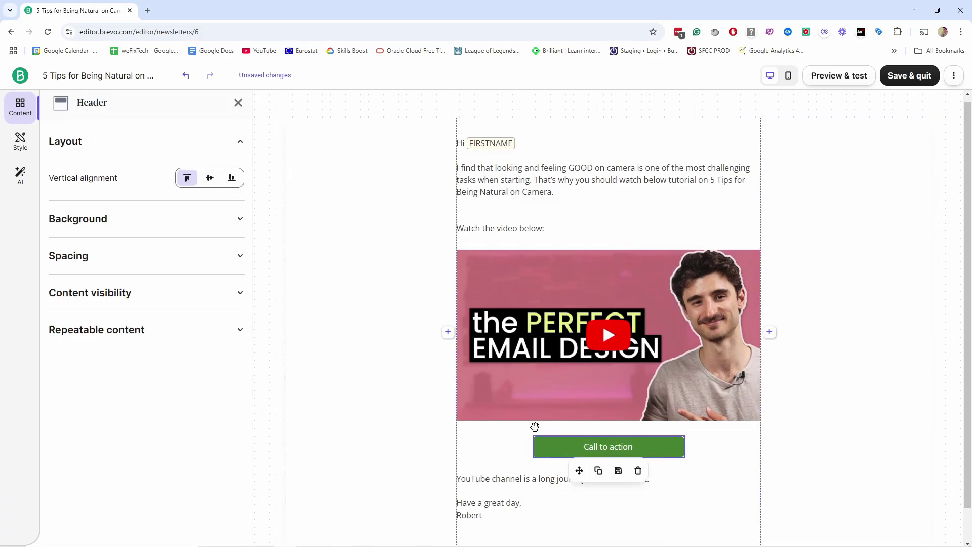
{"action": "left_click", "coordinate": [504, 297]}
{"action": "left_click", "coordinate": [575, 448]}
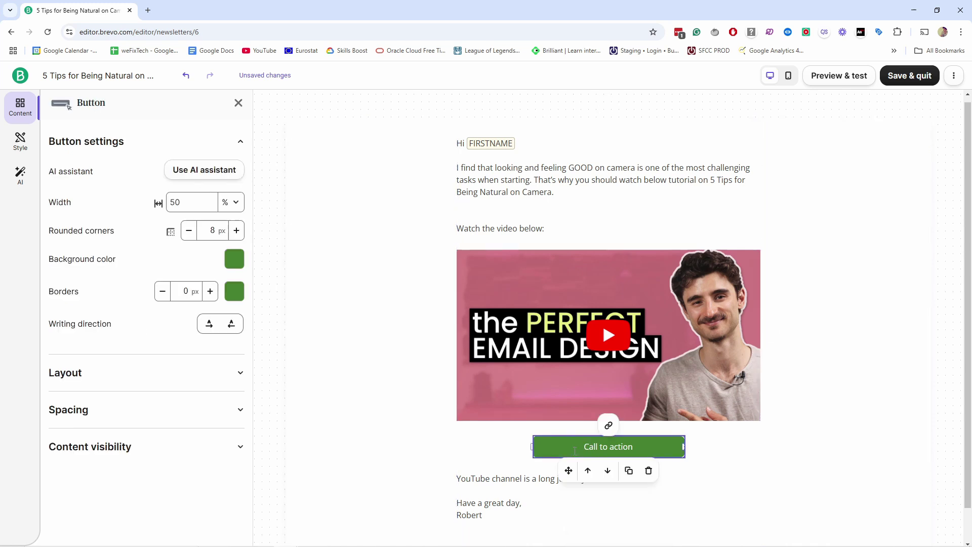
{"action": "left_click", "coordinate": [649, 471]}
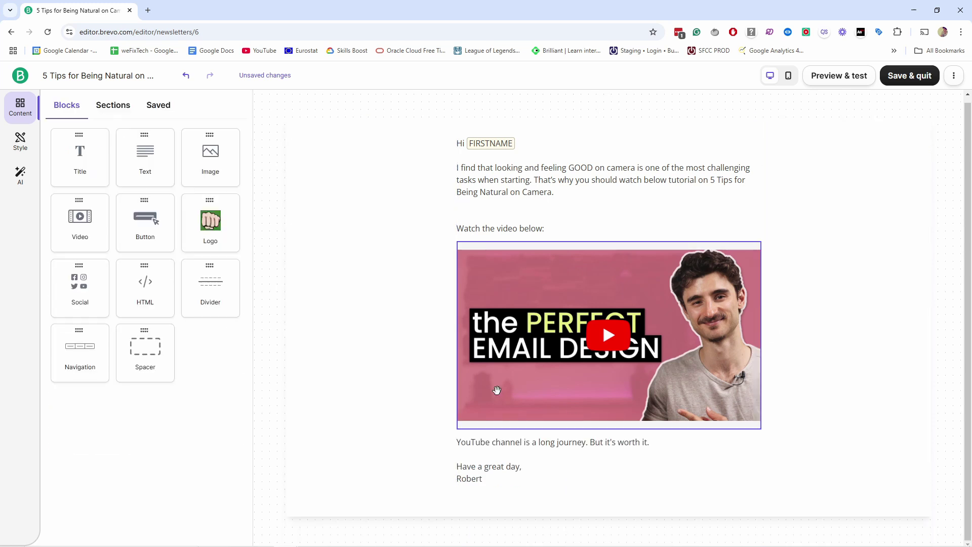
{"action": "left_click", "coordinate": [113, 106]}
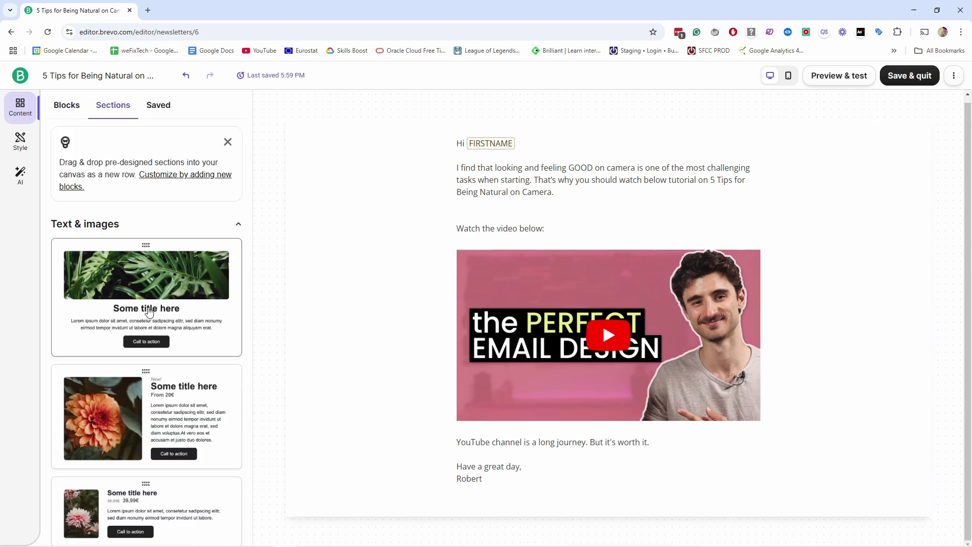
{"action": "scroll", "coordinate": [152, 314], "scroll_direction": "down", "scroll_amount": 5}
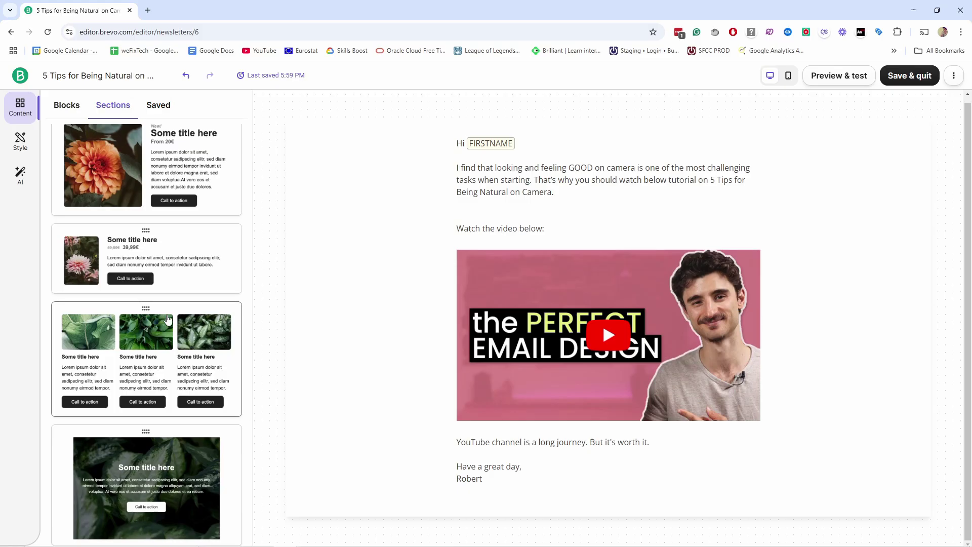
{"action": "scroll", "coordinate": [170, 314], "scroll_direction": "down", "scroll_amount": 5}
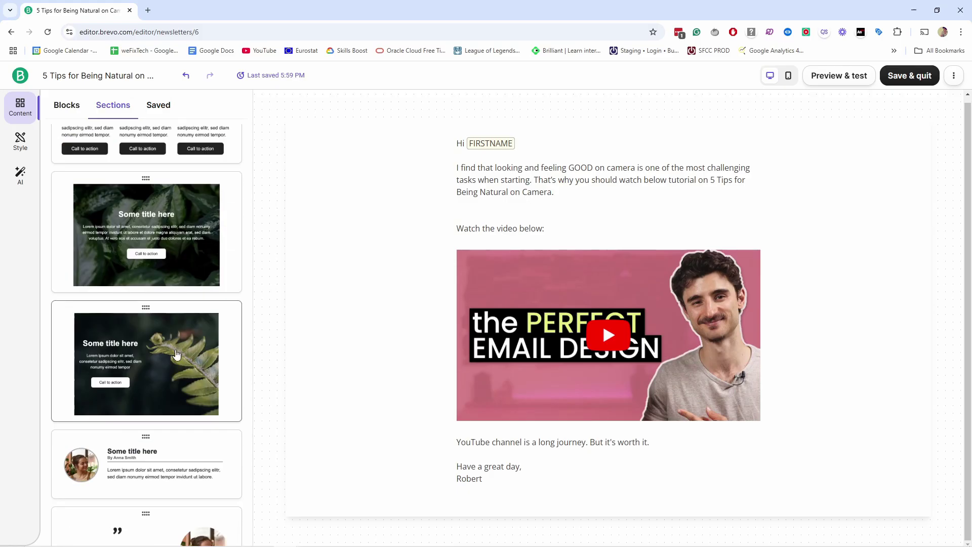
{"action": "scroll", "coordinate": [176, 354], "scroll_direction": "down", "scroll_amount": 5}
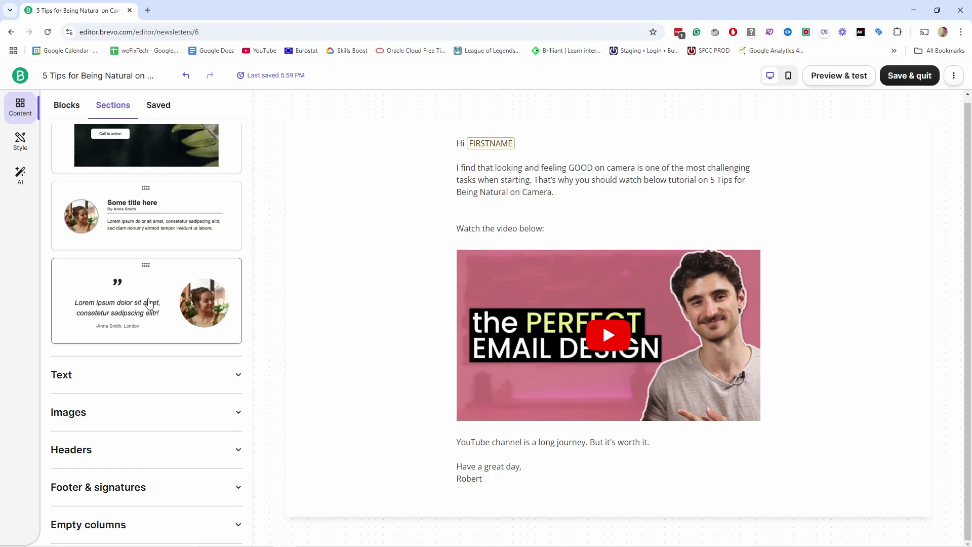
{"action": "left_click_drag", "start_coordinate": [148, 304], "coordinate": [552, 506]}
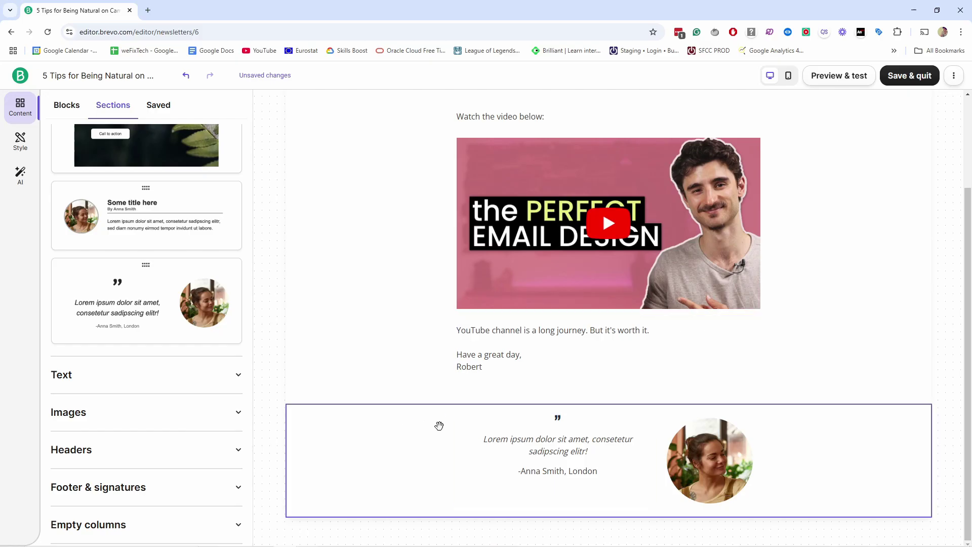
{"action": "left_click", "coordinate": [709, 451]}
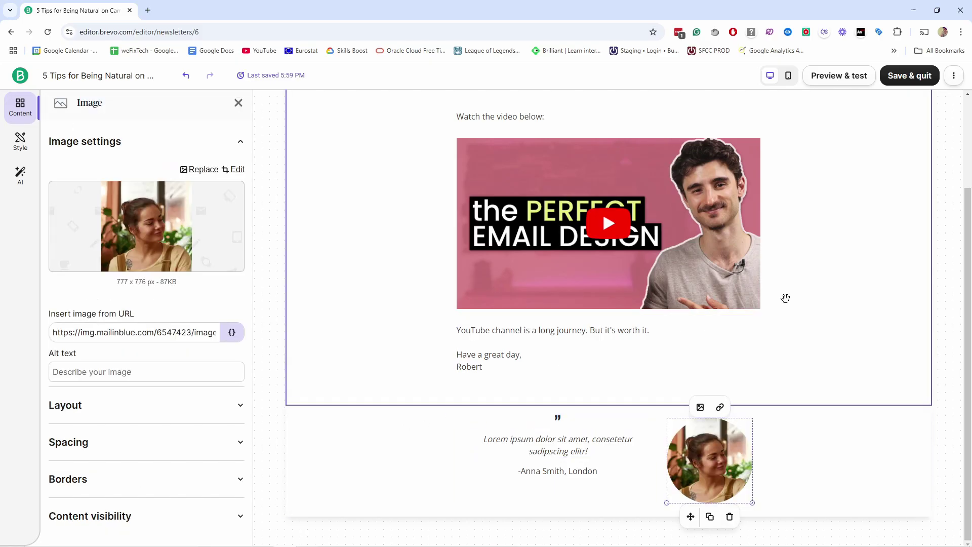
{"action": "left_click", "coordinate": [801, 443]}
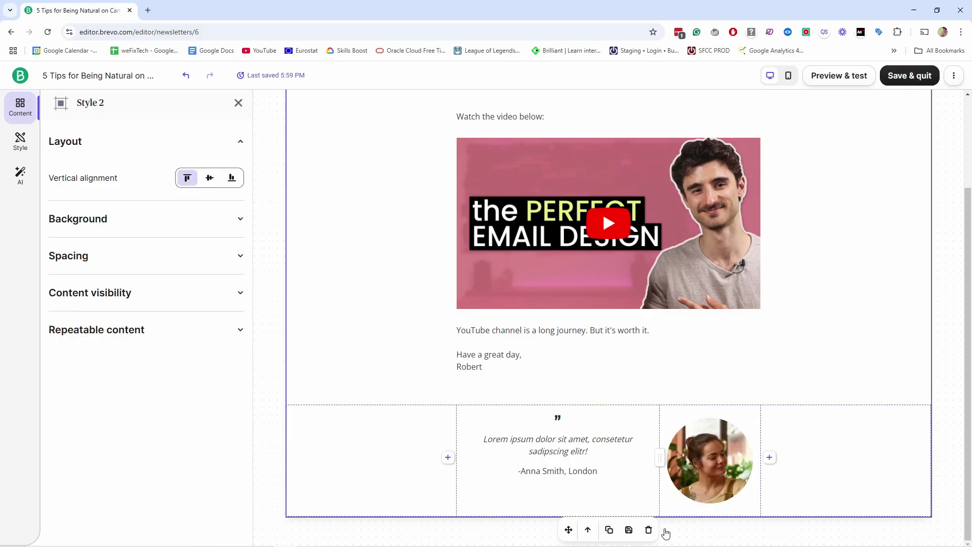
{"action": "left_click", "coordinate": [650, 531]}
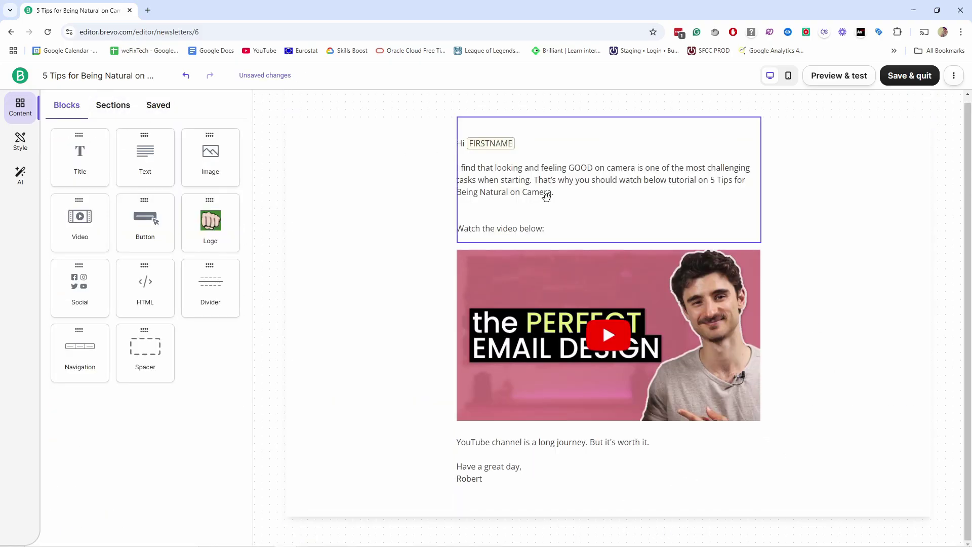
- Select the outer email section and save it under the name 'Email with video'
{"action": "left_click", "coordinate": [484, 168]}
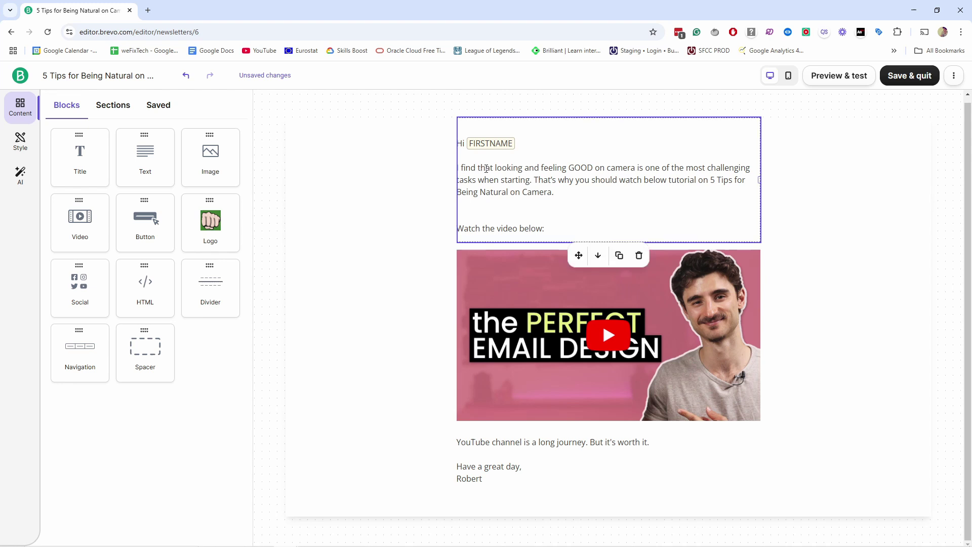
{"action": "left_click", "coordinate": [398, 162]}
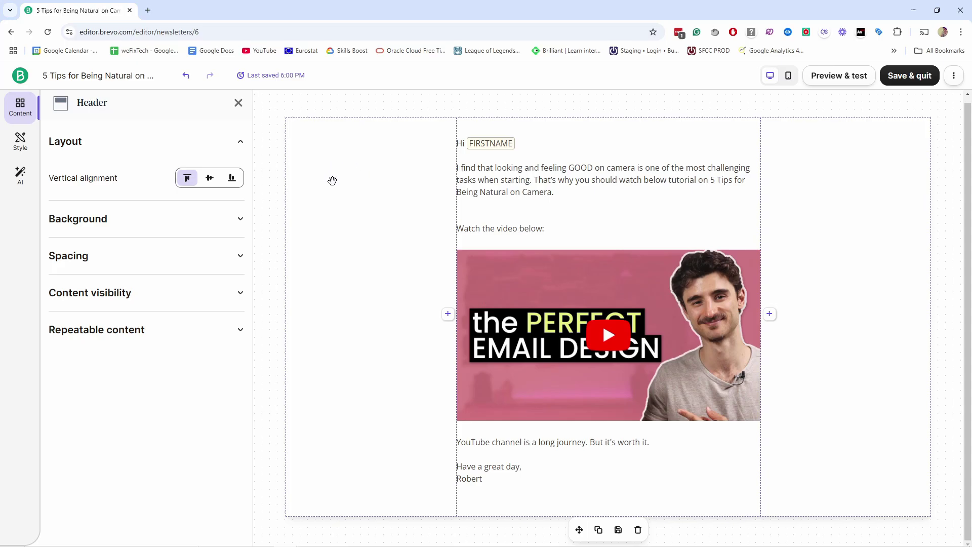
{"action": "left_click", "coordinate": [618, 529]}
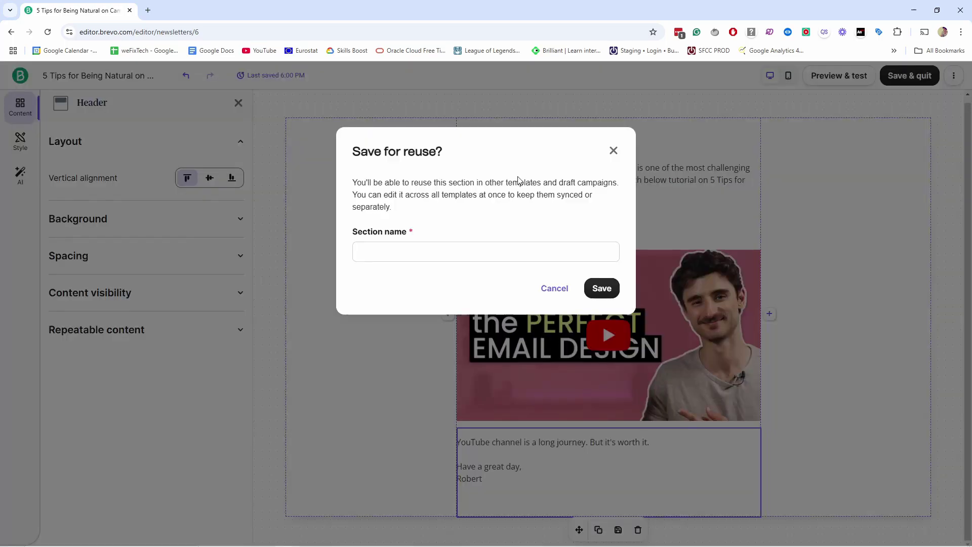
{"action": "left_click", "coordinate": [412, 260]}
{"action": "type", "text": "Email wi"}
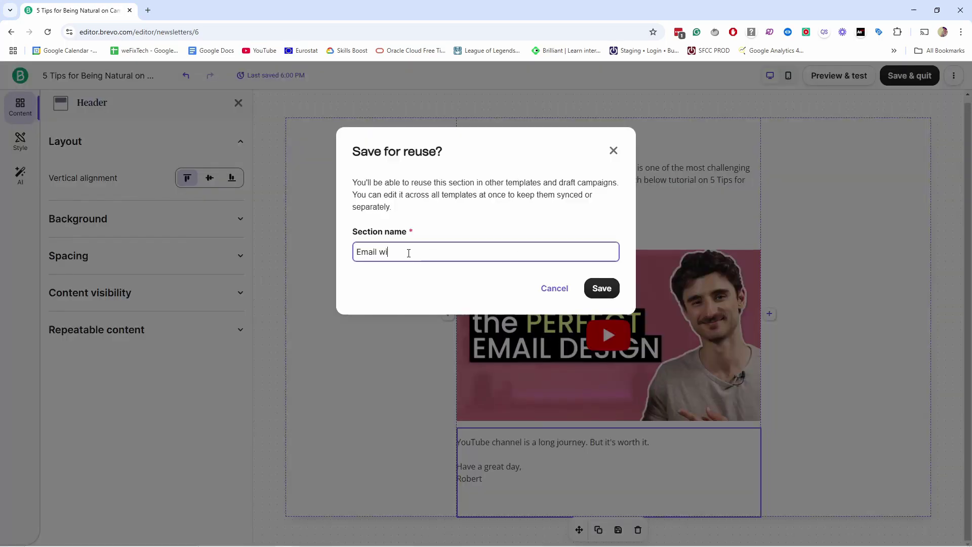
{"action": "type", "text": "th video"}
{"action": "left_click", "coordinate": [602, 288]}
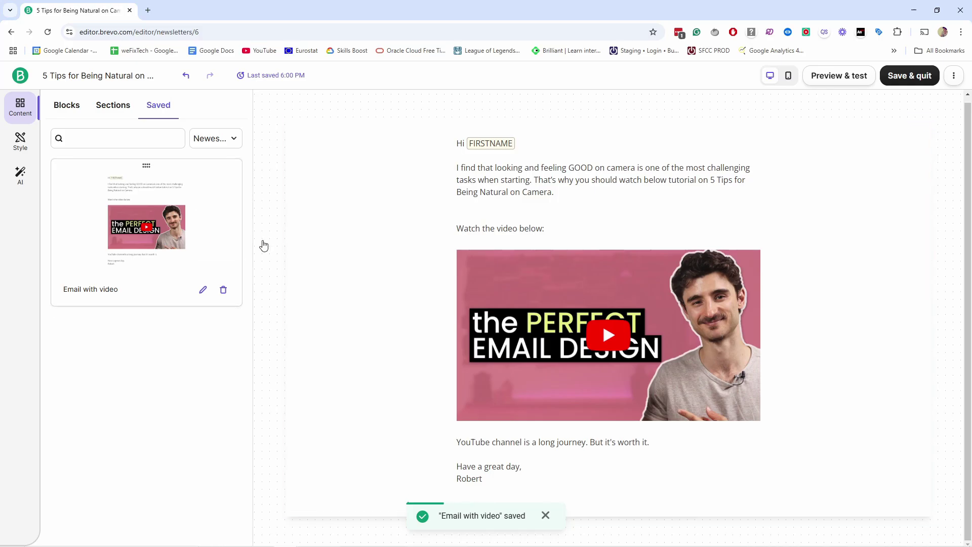
- Change the template's body width from 600 to 800 px
{"action": "left_click", "coordinate": [20, 141]}
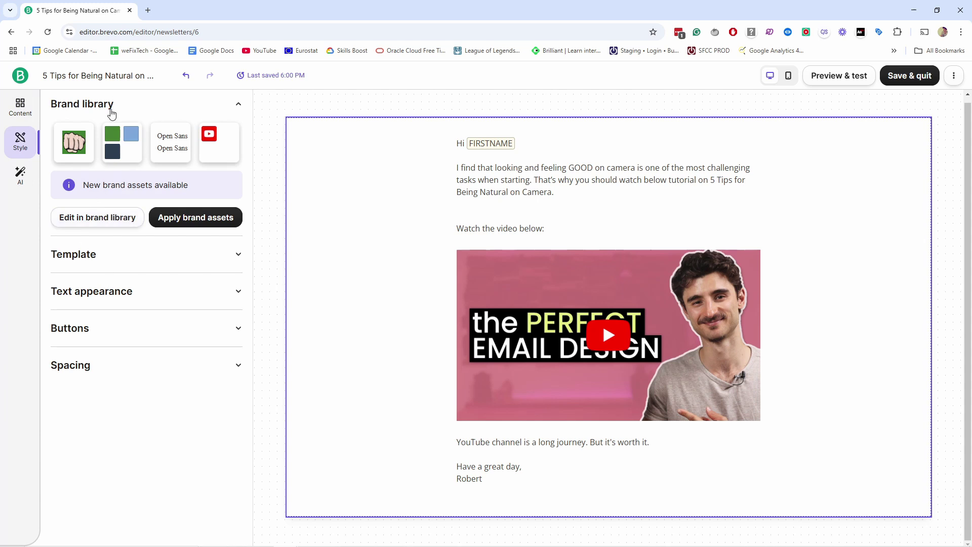
{"action": "left_click", "coordinate": [83, 256]}
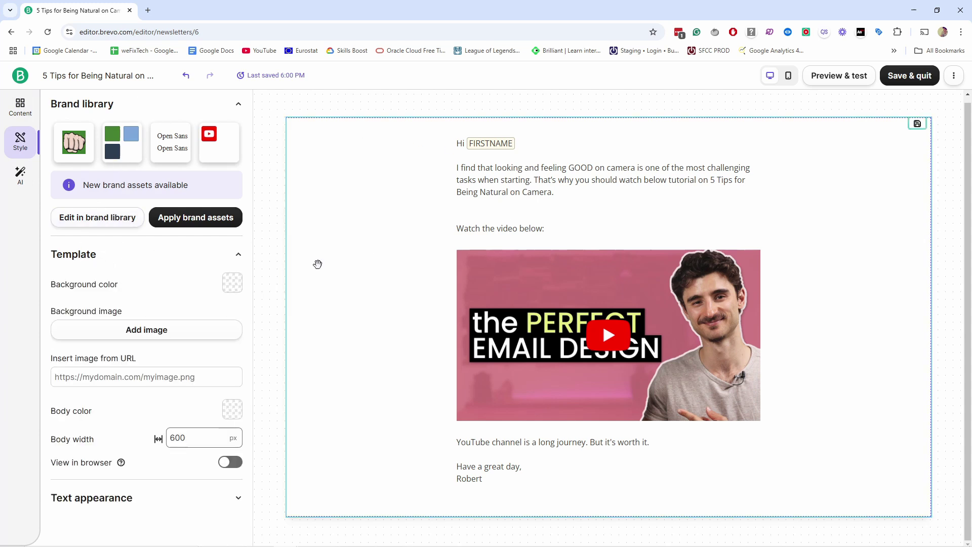
{"action": "scroll", "coordinate": [180, 334], "scroll_direction": "down", "scroll_amount": 2}
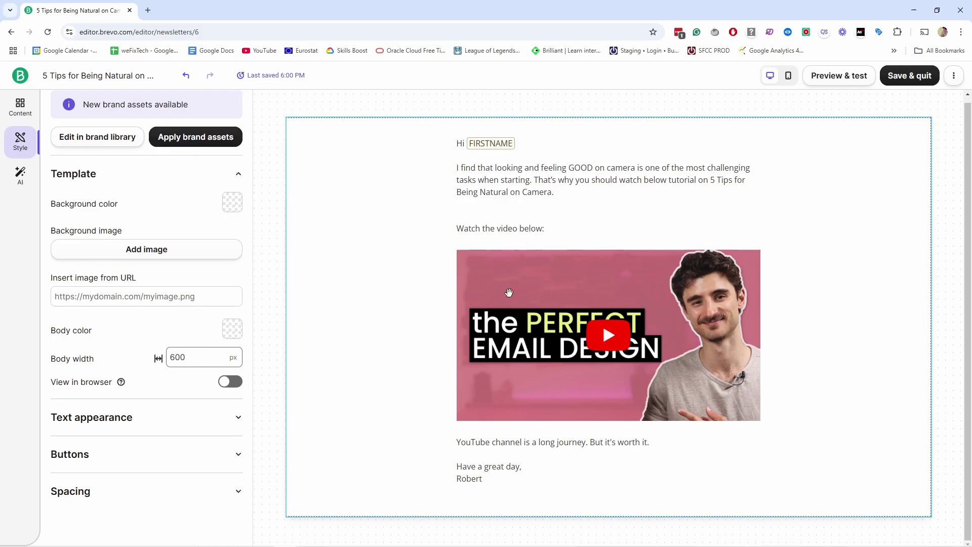
{"action": "left_click_drag", "start_coordinate": [175, 358], "coordinate": [151, 365]}
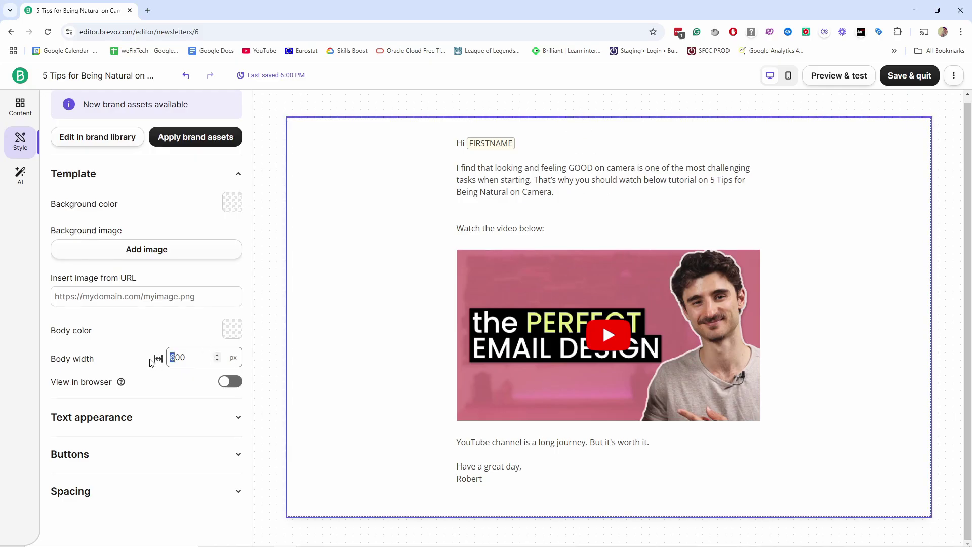
{"action": "type", "text": "5"}
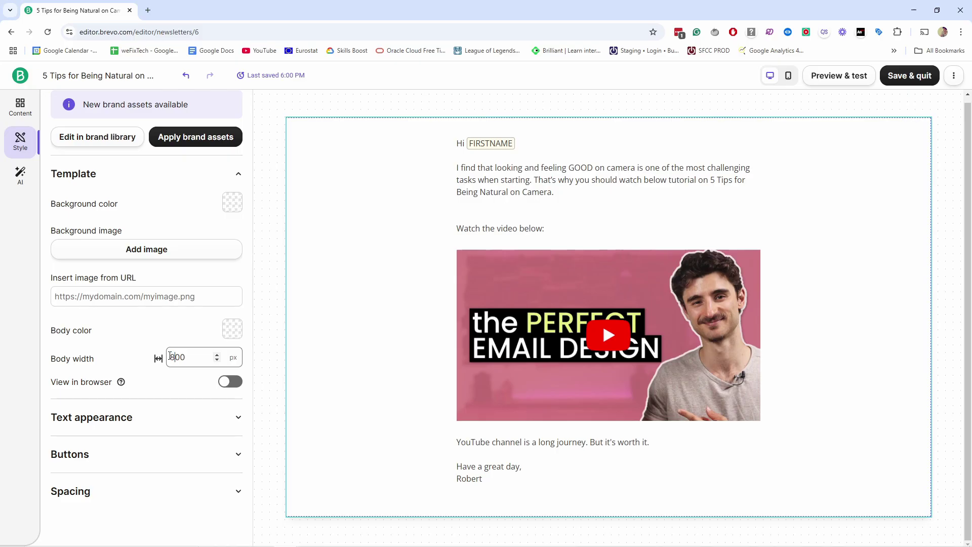
{"action": "left_click_drag", "start_coordinate": [175, 358], "coordinate": [158, 359]}
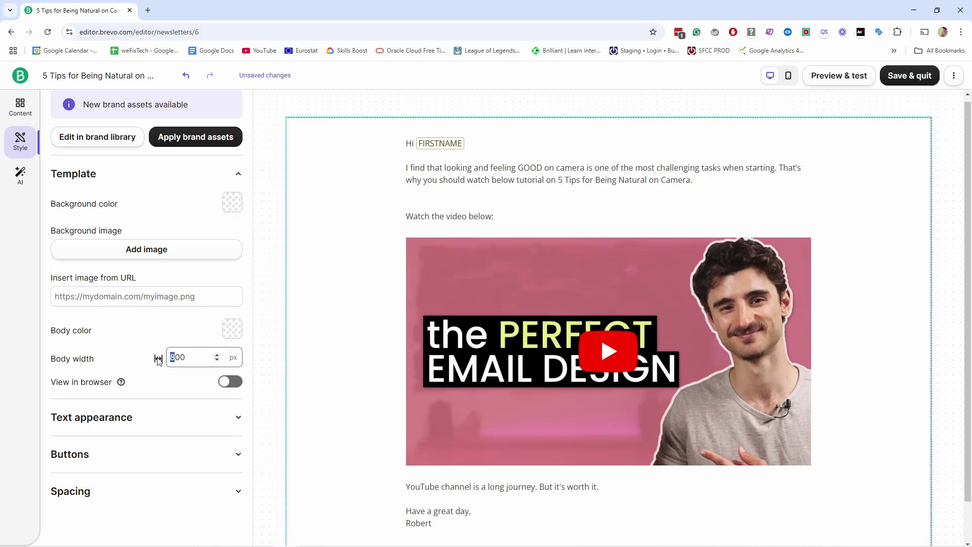
{"action": "left_click", "coordinate": [281, 386]}
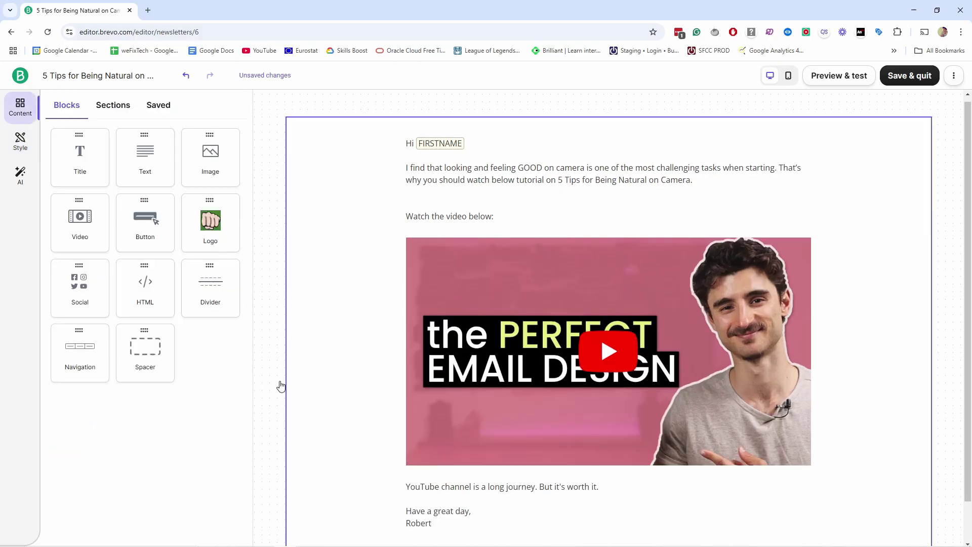
- Review Text appearance and Buttons settings, showing buttons in Open Sans 16px at 50% width
{"action": "left_click", "coordinate": [120, 415]}
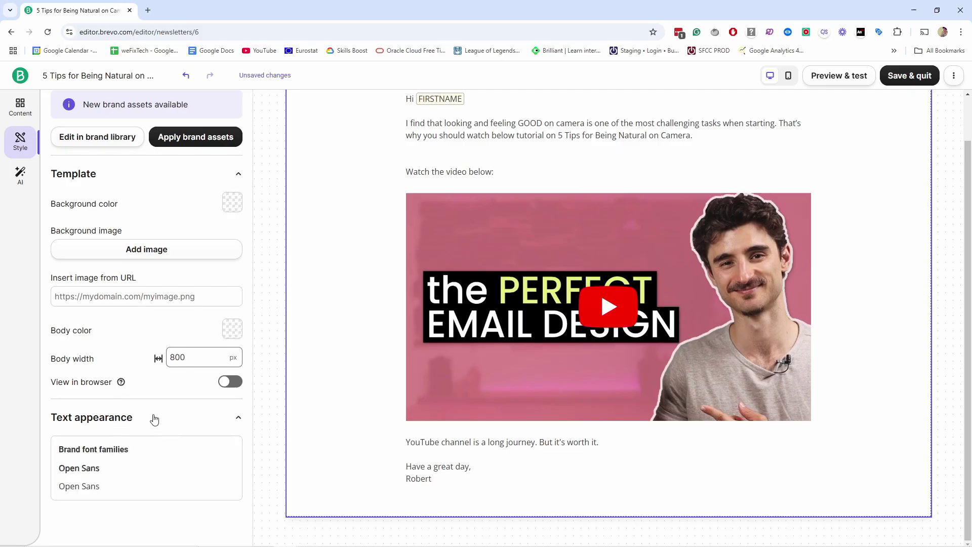
{"action": "scroll", "coordinate": [126, 375], "scroll_direction": "down", "scroll_amount": 3}
{"action": "scroll", "coordinate": [103, 329], "scroll_direction": "down", "scroll_amount": 8}
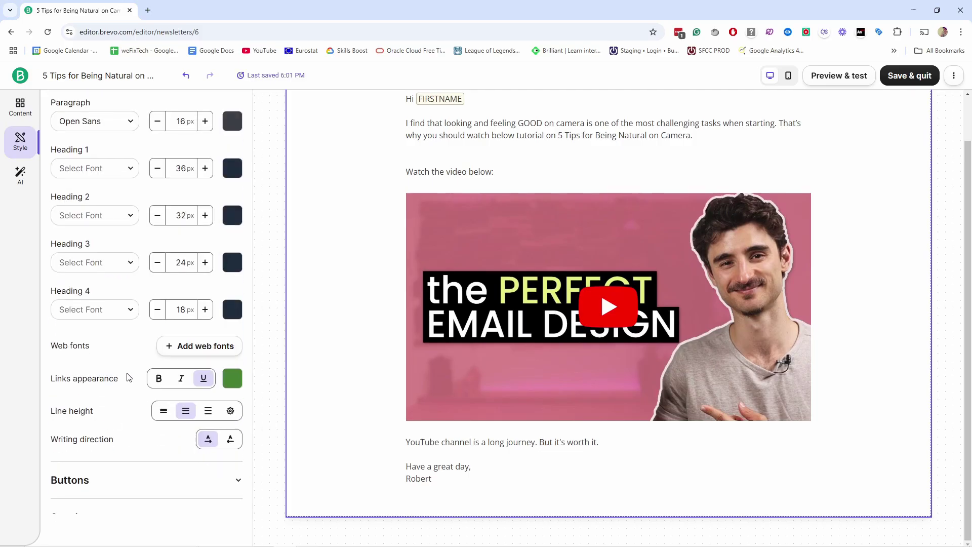
{"action": "left_click", "coordinate": [93, 455]}
{"action": "scroll", "coordinate": [86, 458], "scroll_direction": "down", "scroll_amount": 3}
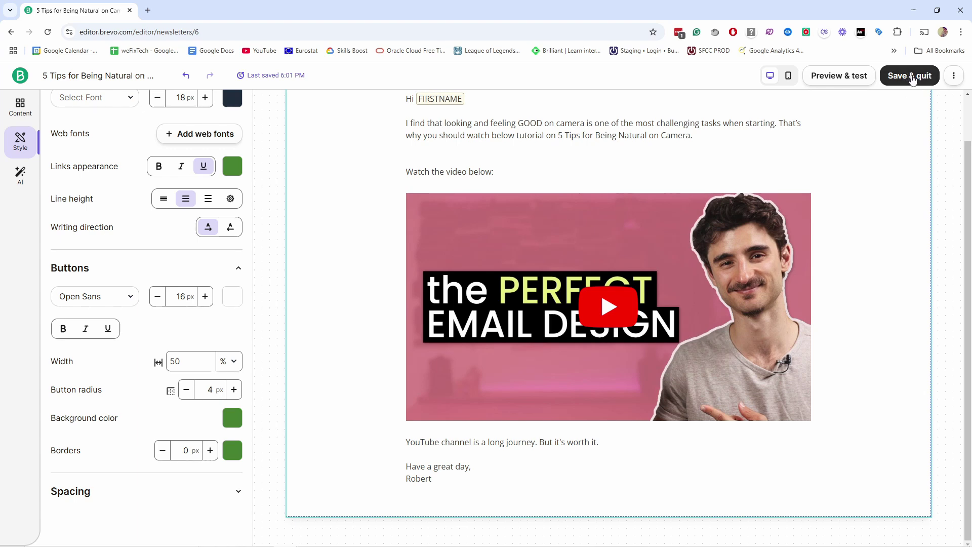
{"action": "left_click", "coordinate": [908, 78]}
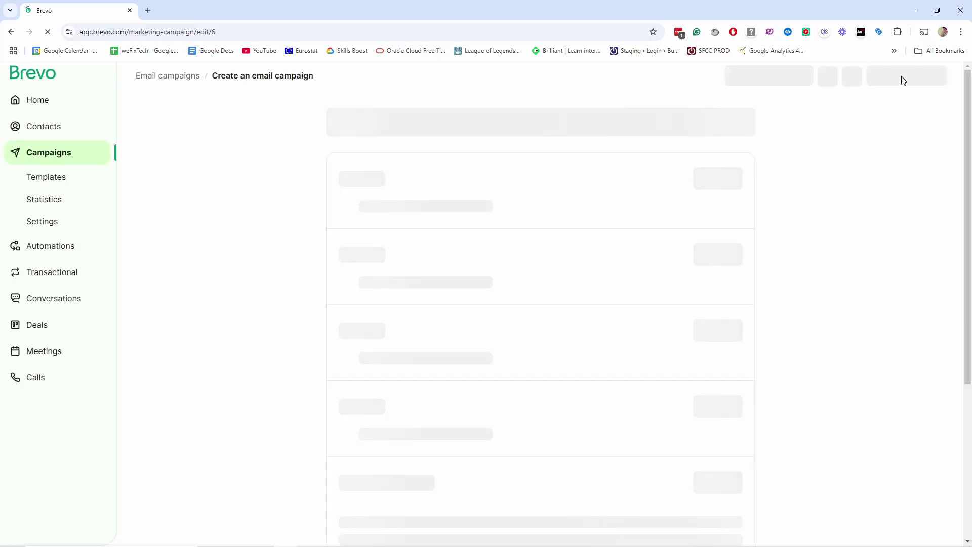
{"action": "scroll", "coordinate": [834, 174], "scroll_direction": "down", "scroll_amount": 5}
{"action": "left_click", "coordinate": [720, 427]}
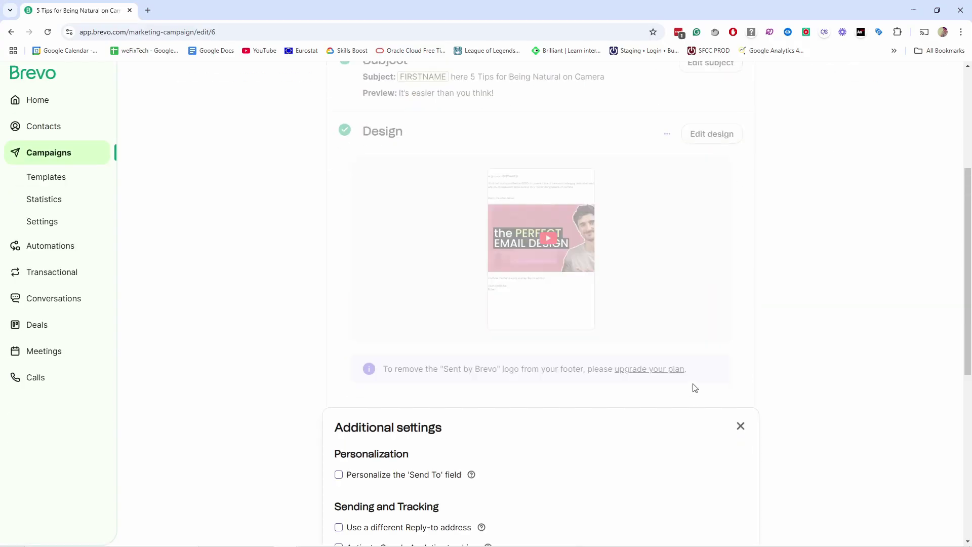
{"action": "left_click", "coordinate": [472, 322]}
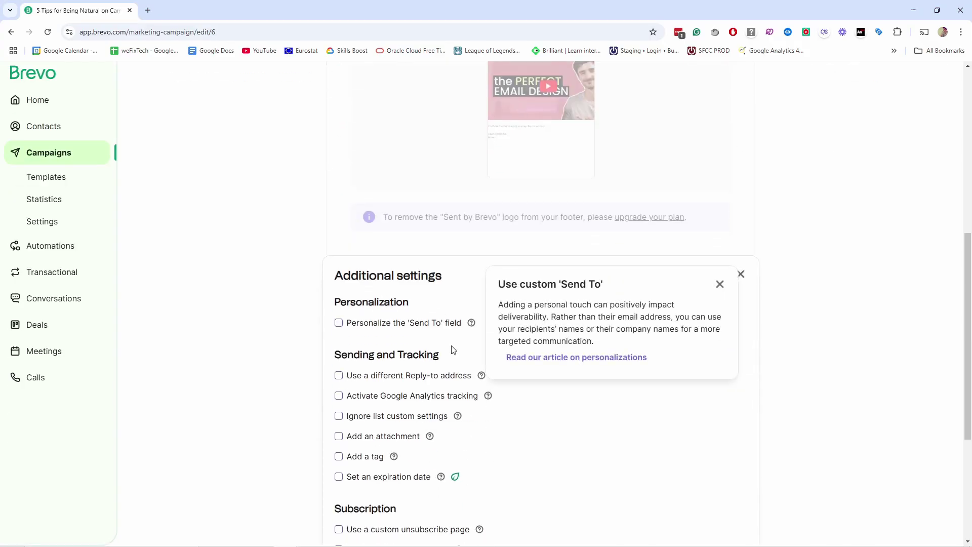
{"action": "left_click", "coordinate": [339, 396]}
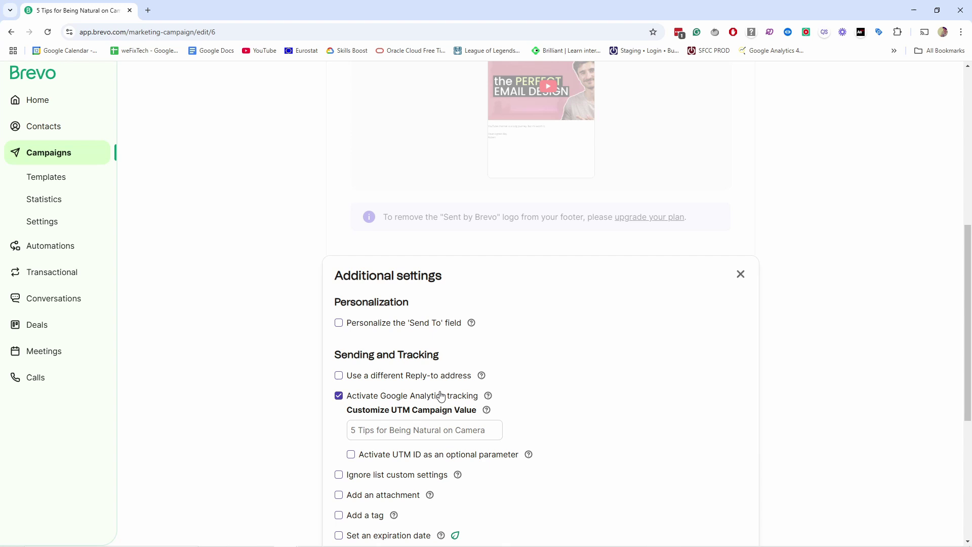
{"action": "scroll", "coordinate": [456, 350], "scroll_direction": "down", "scroll_amount": 2}
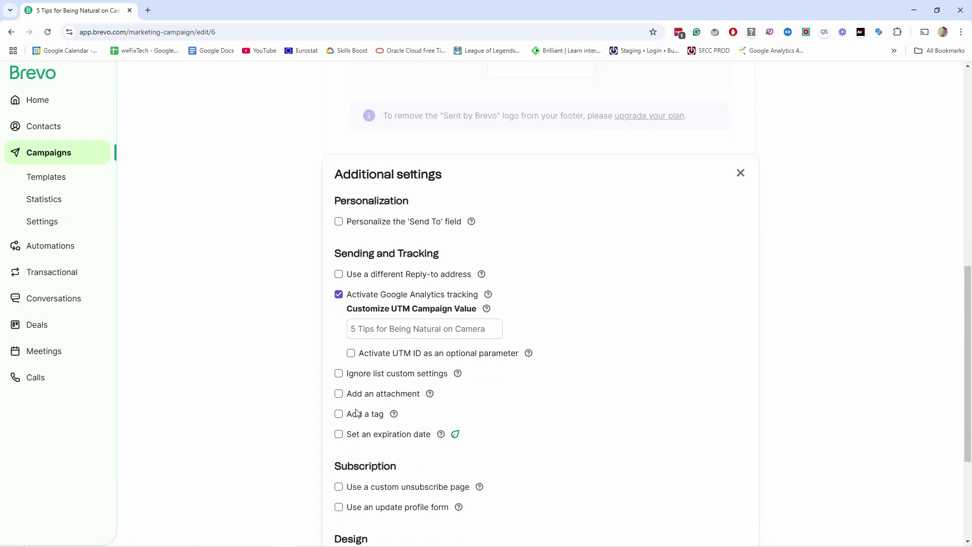
{"action": "left_click", "coordinate": [338, 415]}
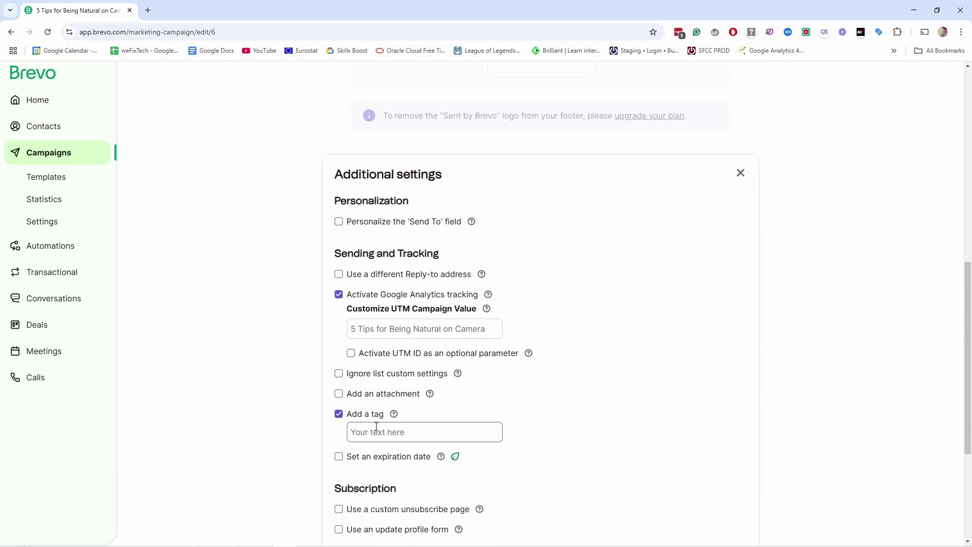
{"action": "mouse_move", "coordinate": [394, 414]}
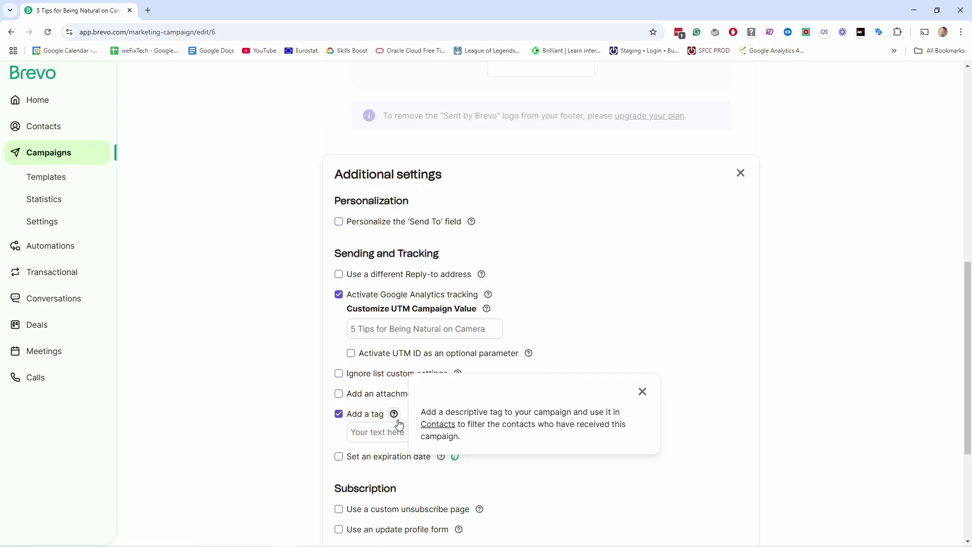
{"action": "left_click", "coordinate": [365, 414]}
{"action": "scroll", "coordinate": [437, 458], "scroll_direction": "down", "scroll_amount": 3}
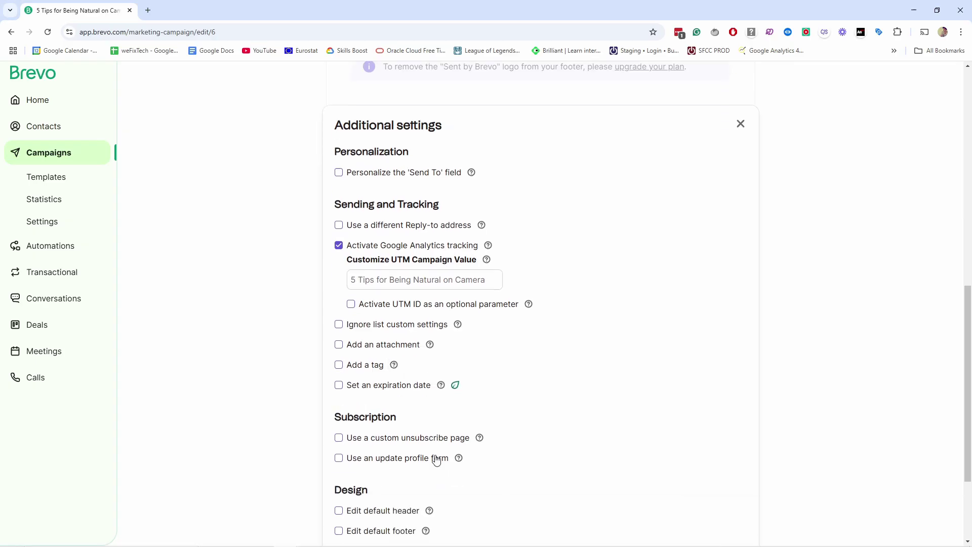
{"action": "scroll", "coordinate": [456, 430], "scroll_direction": "up", "scroll_amount": 3}
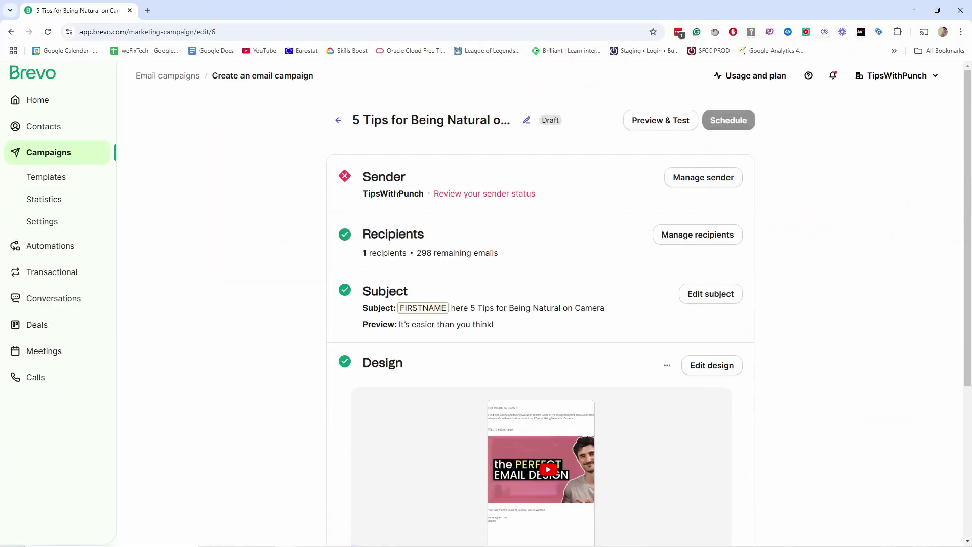
- Reach Senders & Domains settings and view the Domains tab with linktopus.net not authenticated
{"action": "left_click", "coordinate": [687, 179]}
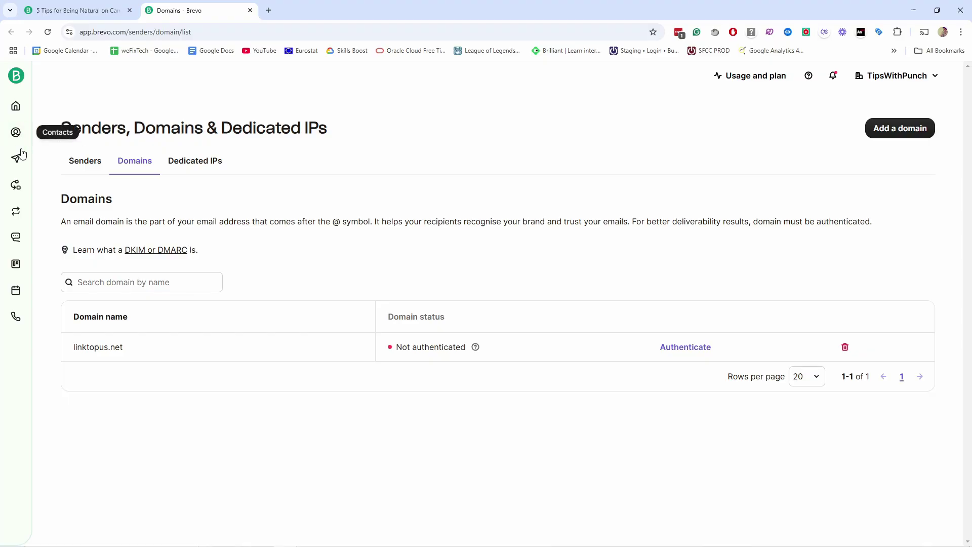
{"action": "mouse_move", "coordinate": [16, 162]}
{"action": "left_click", "coordinate": [81, 234]}
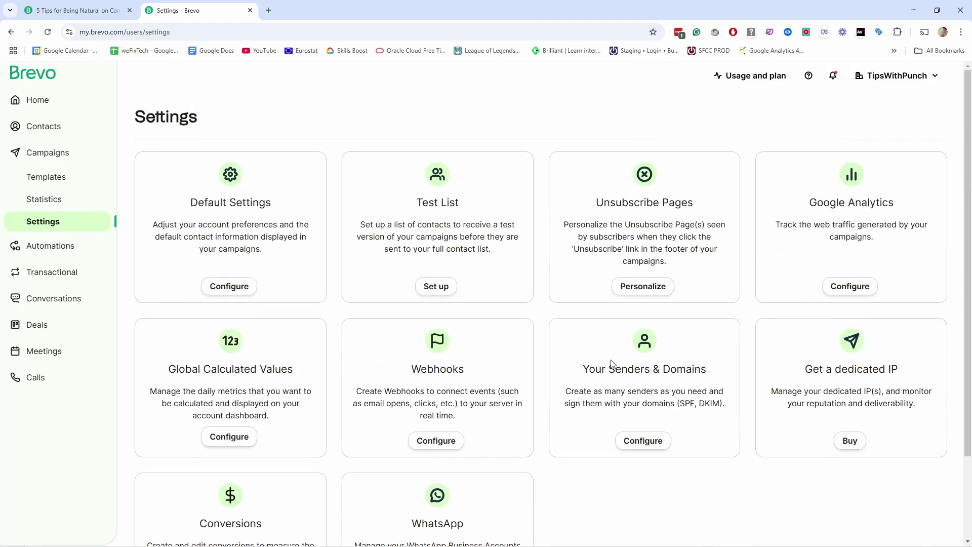
{"action": "left_click", "coordinate": [646, 441]}
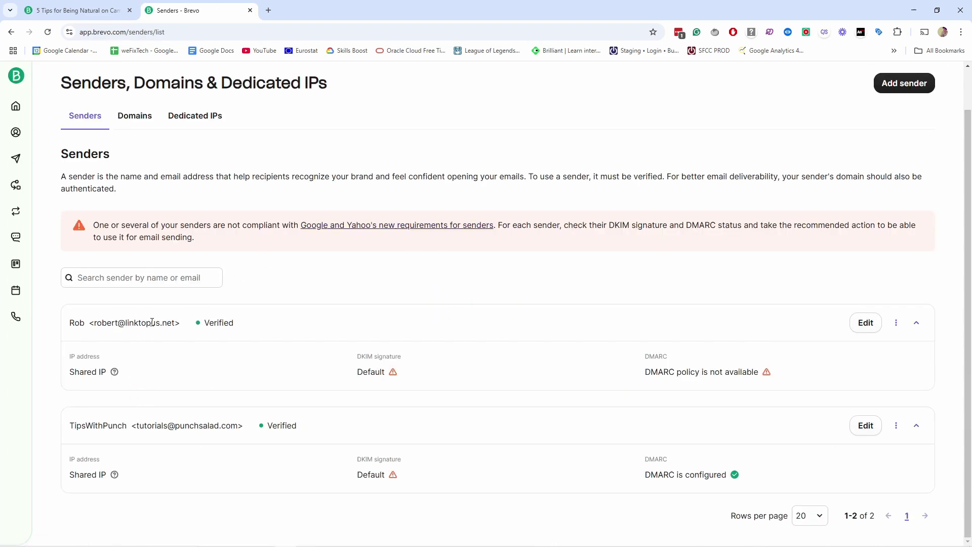
{"action": "scroll", "coordinate": [437, 327], "scroll_direction": "up", "scroll_amount": 1}
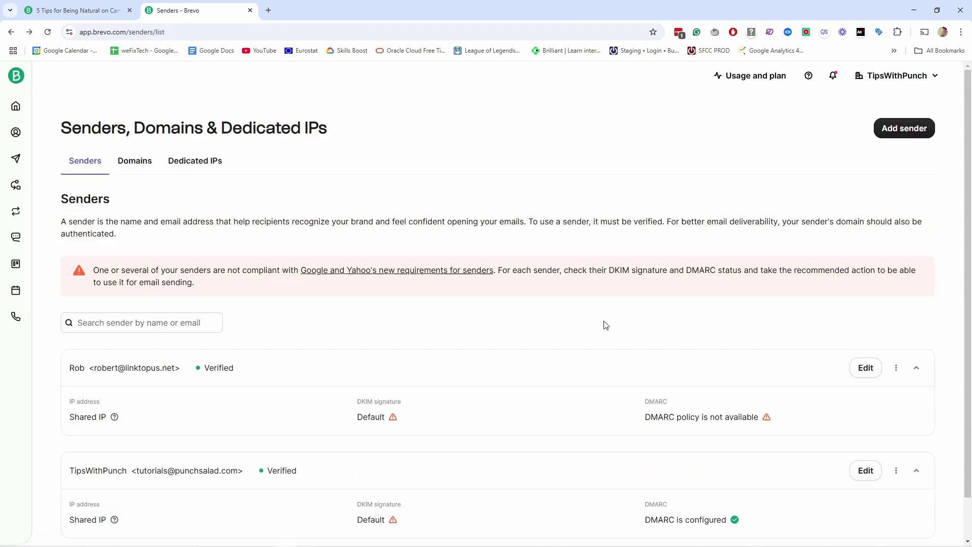
{"action": "left_click", "coordinate": [134, 162]}
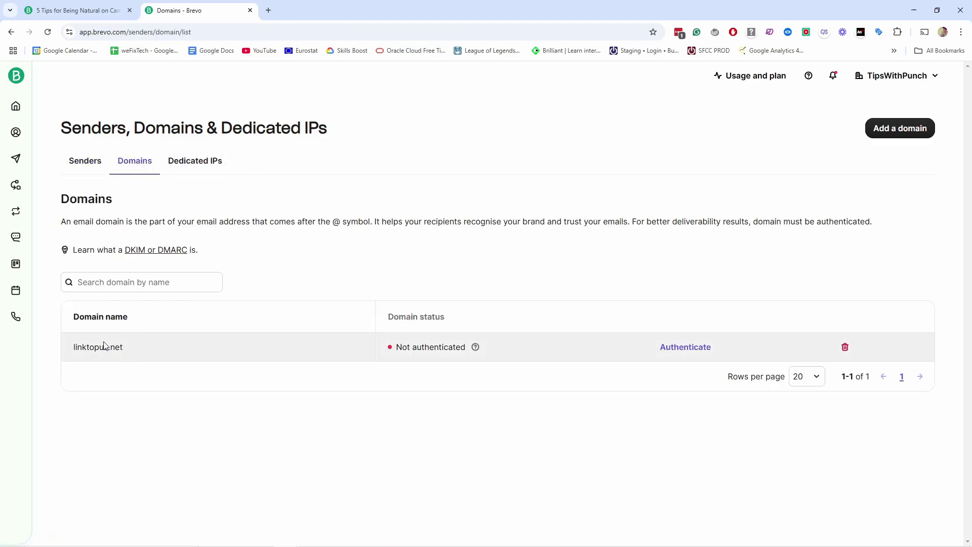
- Authenticate linktopus.net automatically through the Entri/Hostinger provider login
{"action": "left_click", "coordinate": [686, 347]}
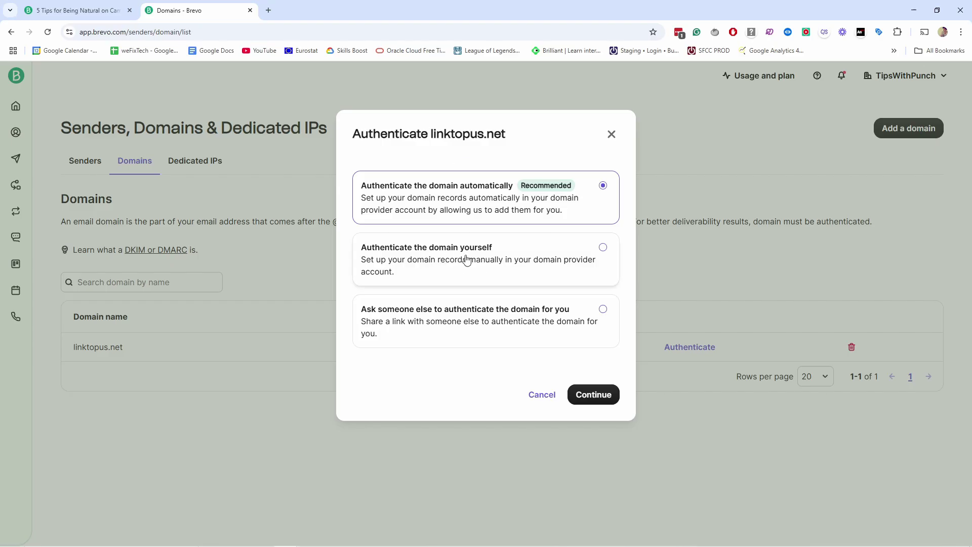
{"action": "left_click", "coordinate": [585, 394]}
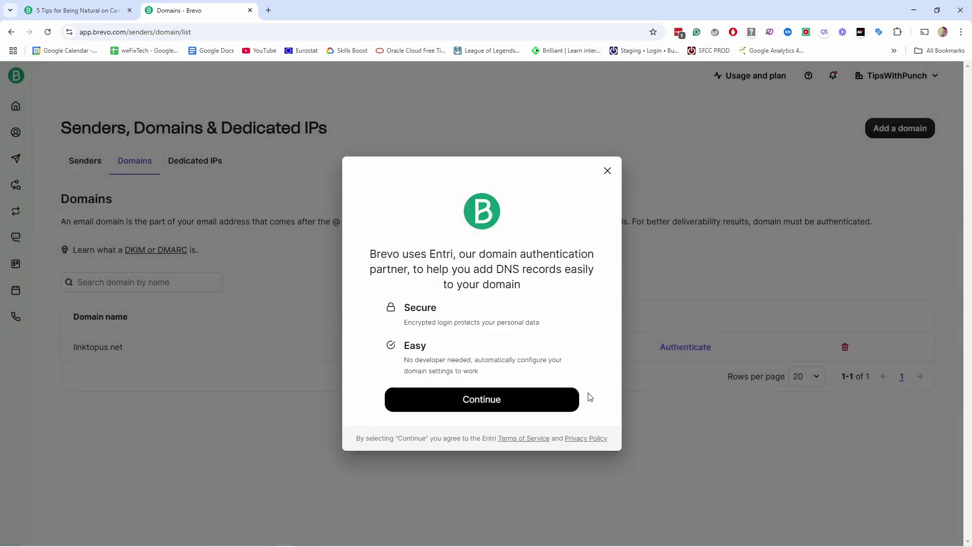
{"action": "left_click", "coordinate": [505, 404]}
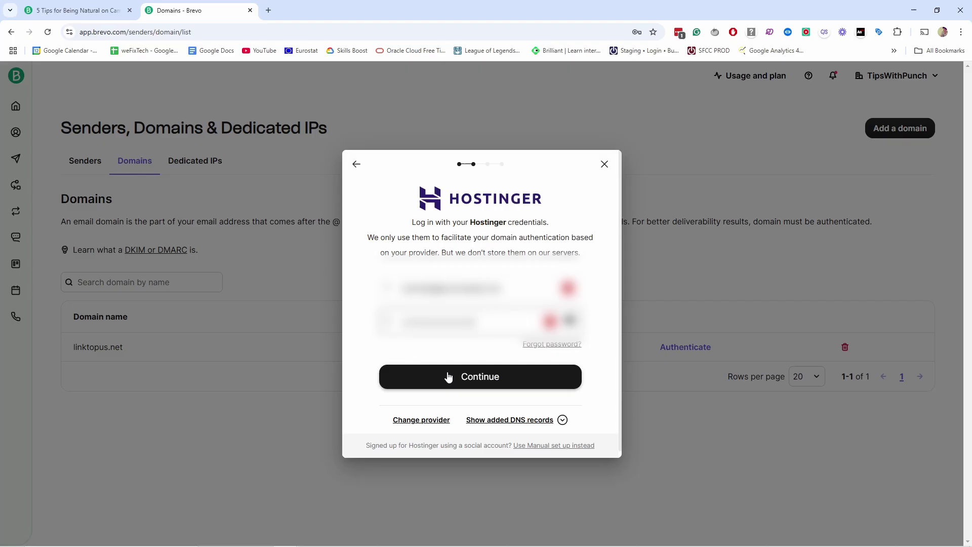
{"action": "left_click", "coordinate": [449, 377]}
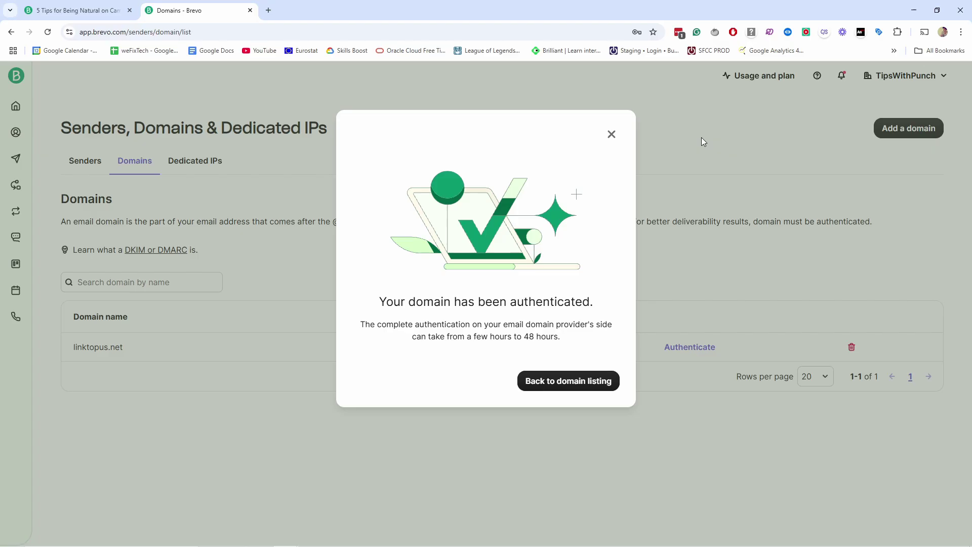
{"action": "left_click", "coordinate": [612, 135]}
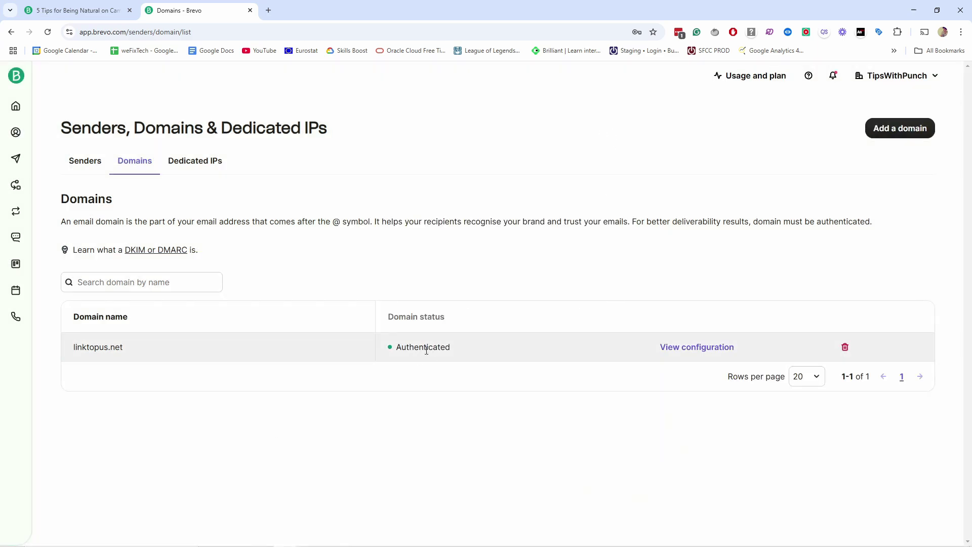
- Review linktopus.net's Brevo code, DKIM and DMARC records, then return to the campaign
{"action": "left_click", "coordinate": [687, 349]}
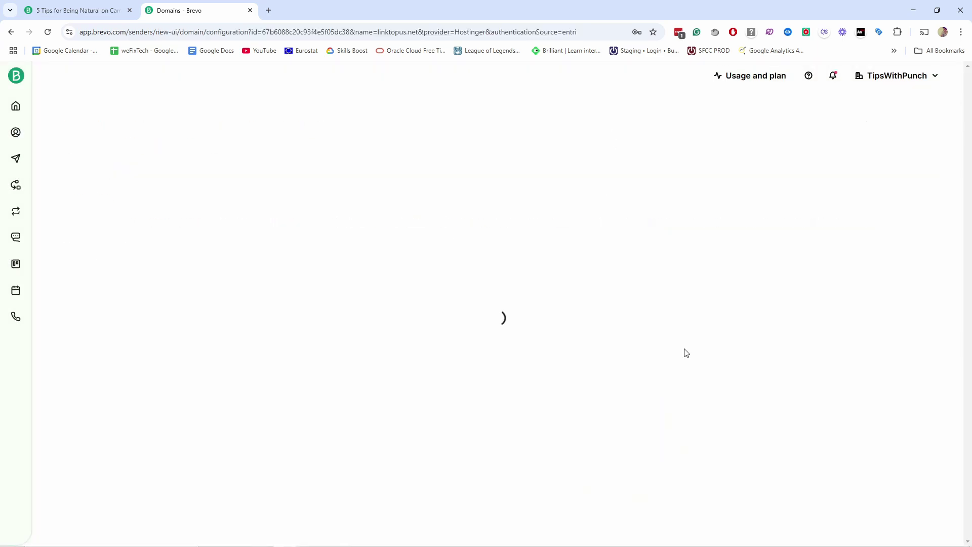
{"action": "scroll", "coordinate": [241, 336], "scroll_direction": "down", "scroll_amount": 3}
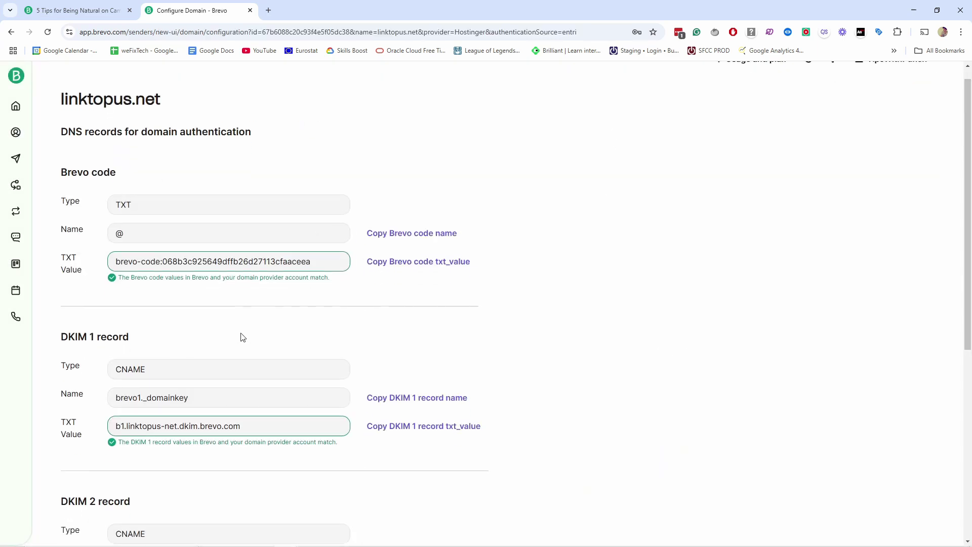
{"action": "scroll", "coordinate": [218, 304], "scroll_direction": "down", "scroll_amount": 2}
{"action": "scroll", "coordinate": [219, 393], "scroll_direction": "down", "scroll_amount": 2}
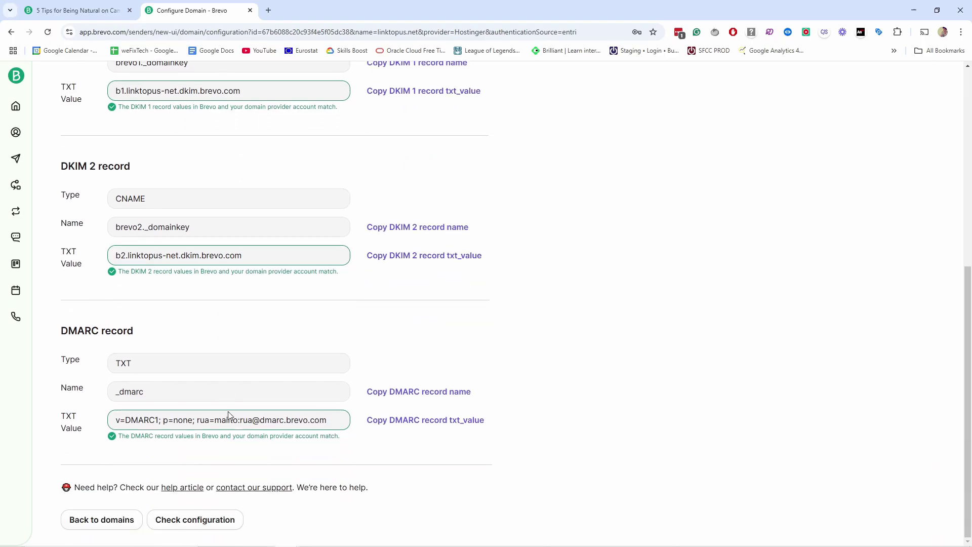
{"action": "scroll", "coordinate": [228, 412], "scroll_direction": "up", "scroll_amount": 2}
{"action": "scroll", "coordinate": [235, 413], "scroll_direction": "up", "scroll_amount": 5}
{"action": "key", "text": "alt+Left"}
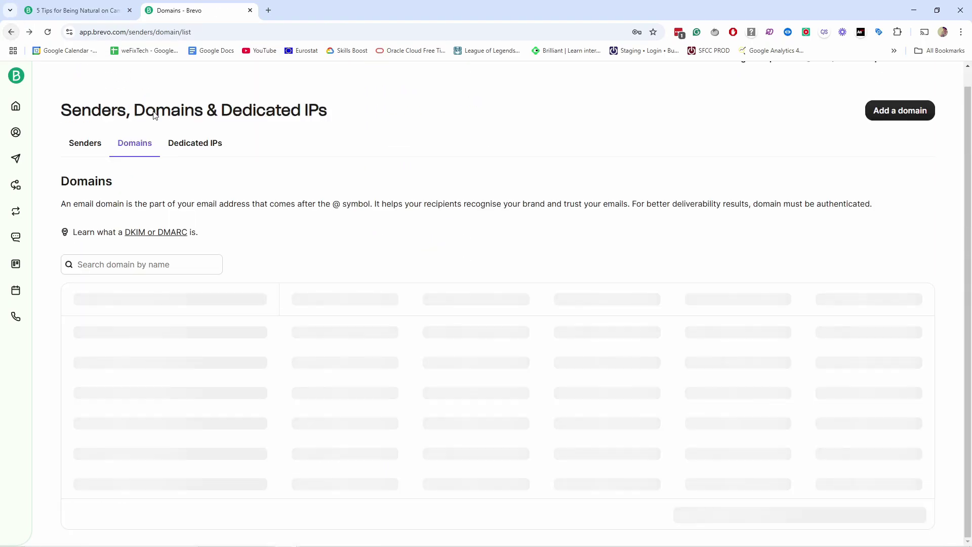
{"action": "left_click", "coordinate": [76, 10]}
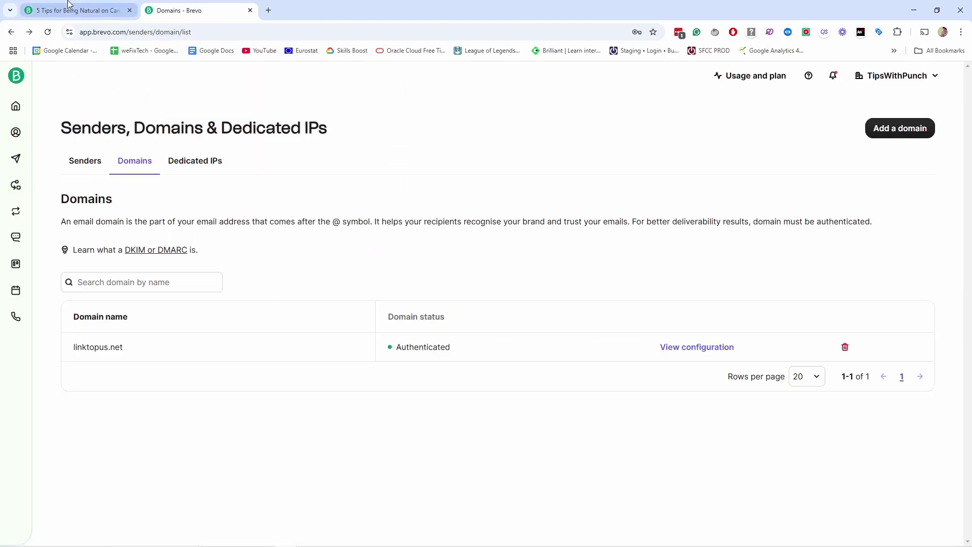
- Reload the campaign and save the linktopus.net address as its sender email
{"action": "left_click", "coordinate": [47, 33]}
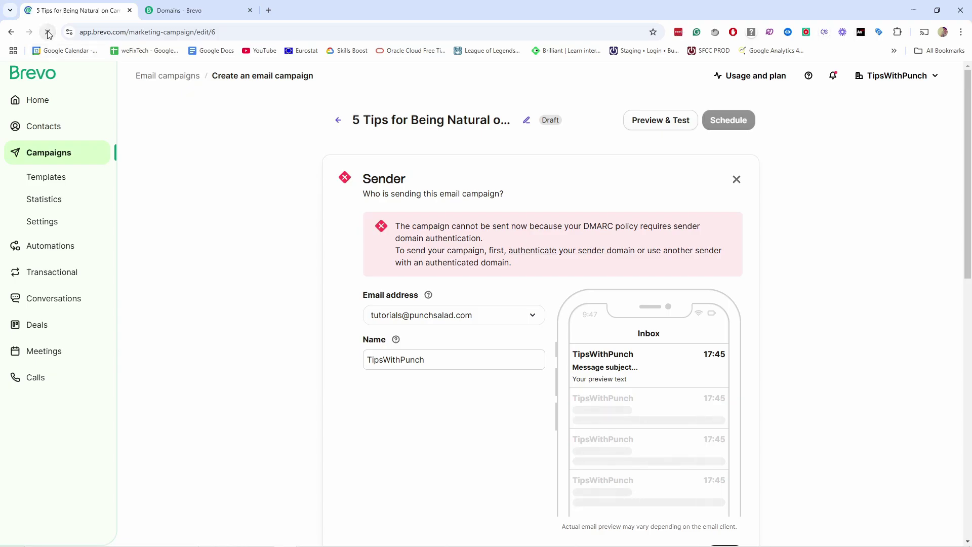
{"action": "left_click", "coordinate": [691, 174]}
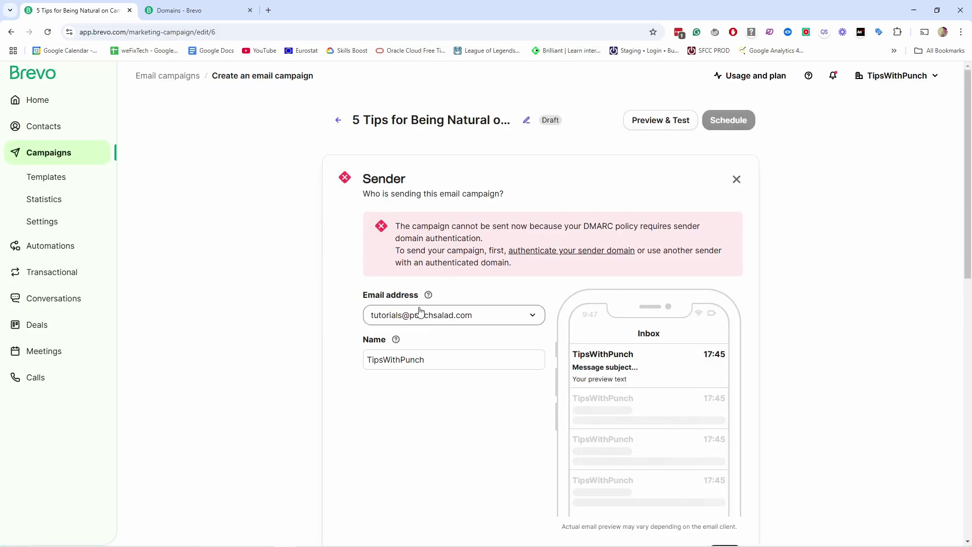
{"action": "left_click", "coordinate": [446, 314]}
{"action": "left_click", "coordinate": [398, 377]}
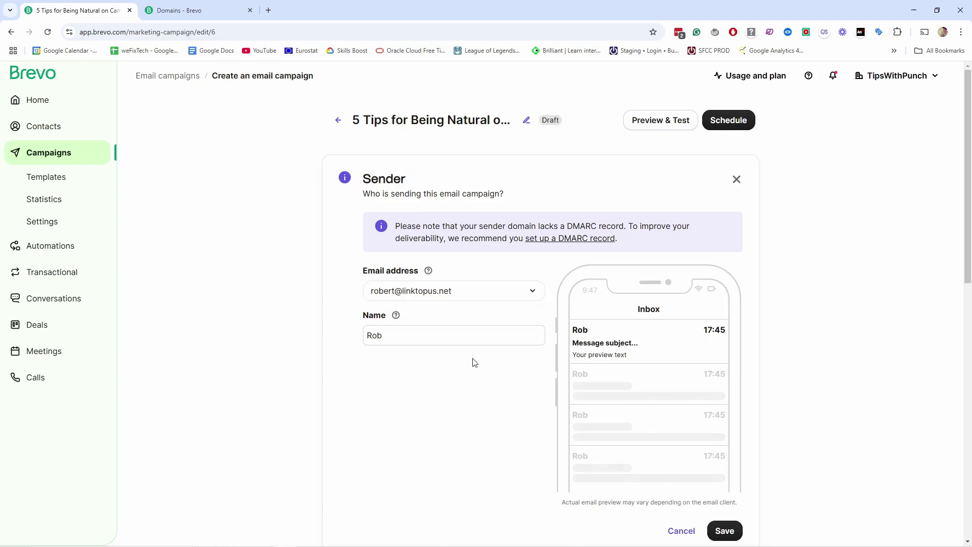
{"action": "left_click", "coordinate": [725, 531]}
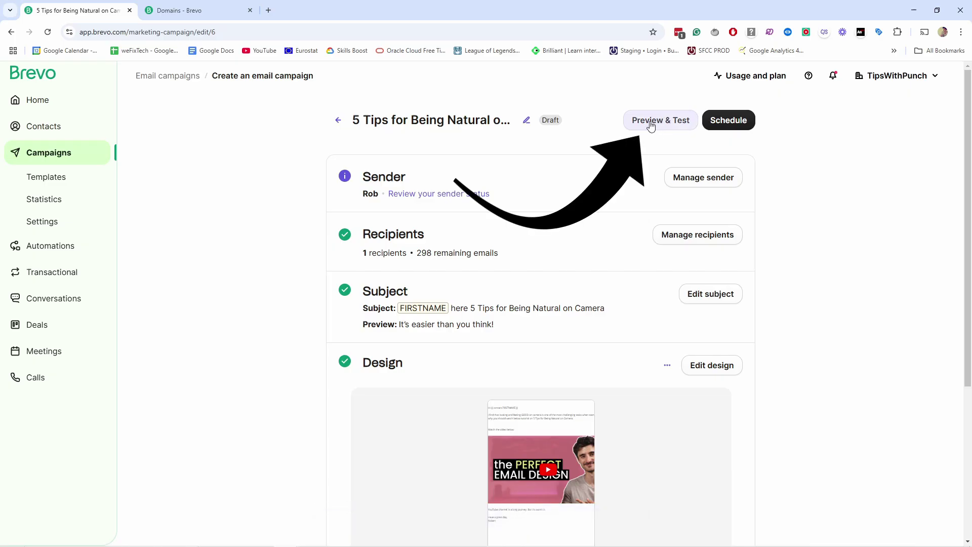
- Add the Gmail address to the test list used for test sends
{"action": "left_click", "coordinate": [651, 125]}
{"action": "left_click", "coordinate": [290, 175]}
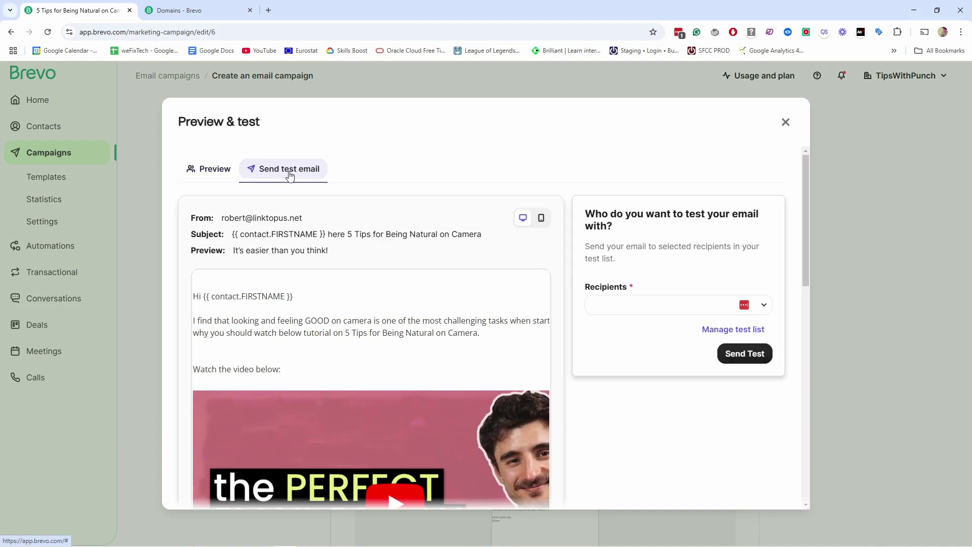
{"action": "double_click", "coordinate": [614, 306]}
{"action": "left_click", "coordinate": [613, 308]}
{"action": "type", "text": "tips"}
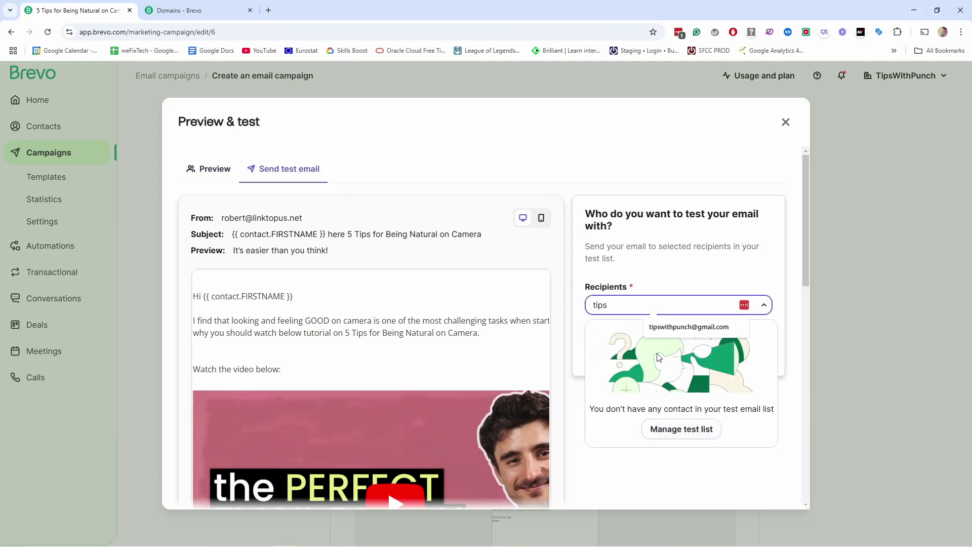
{"action": "left_click", "coordinate": [660, 328]}
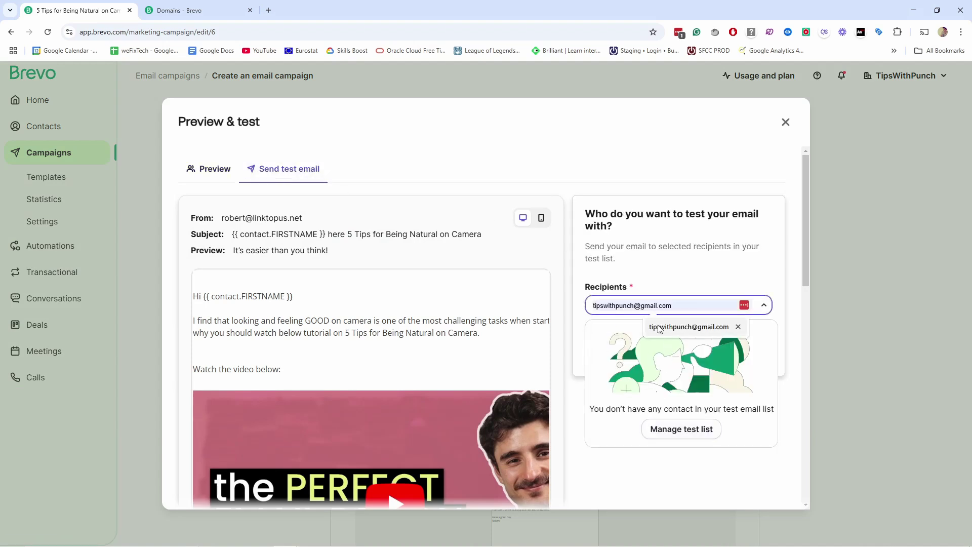
{"action": "left_click", "coordinate": [671, 433]}
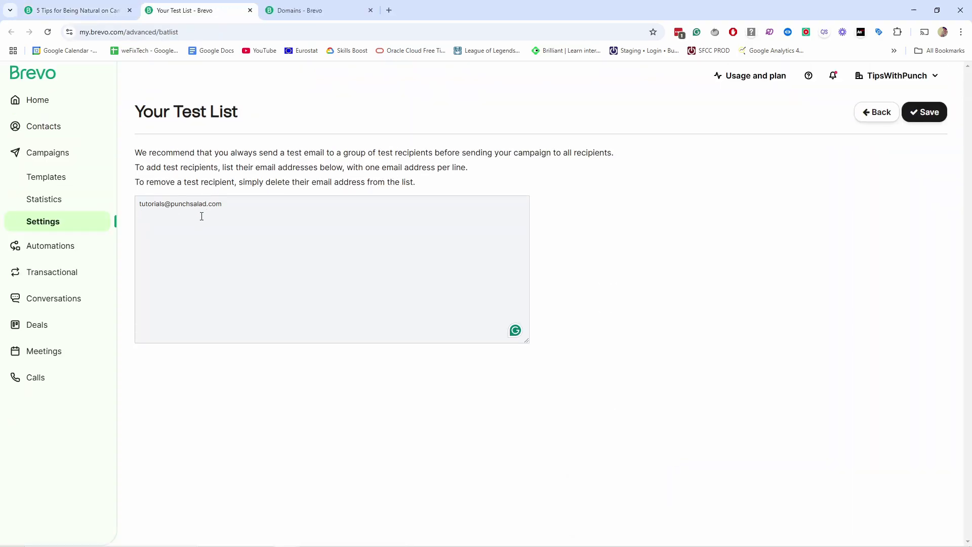
{"action": "key", "text": "ctrl+v"}
{"action": "left_click", "coordinate": [925, 112]}
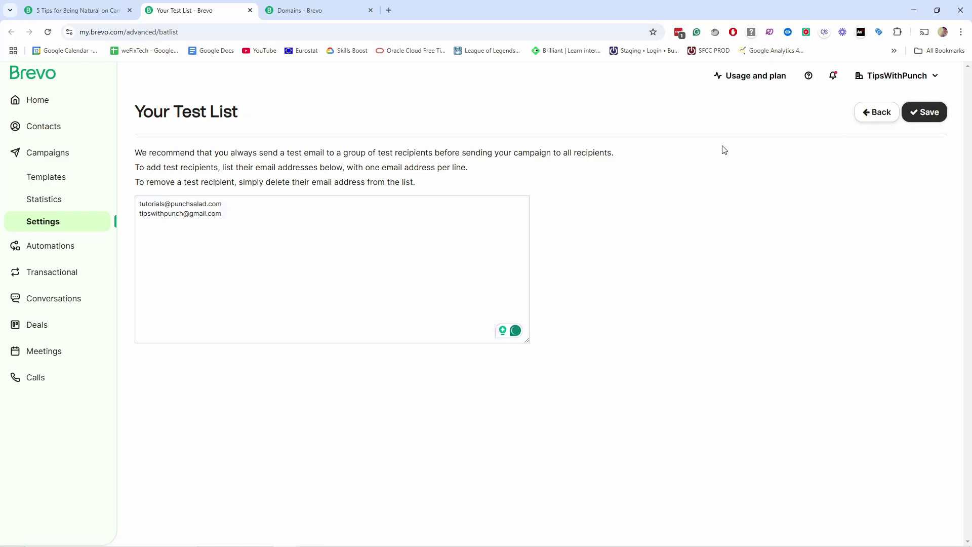
{"action": "key", "text": "ctrl+a"}
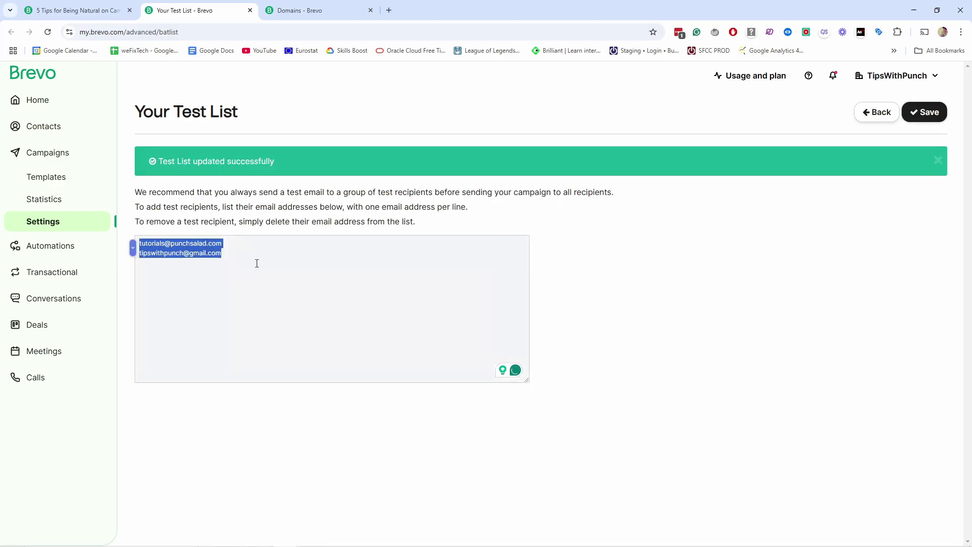
- Reload the campaign and send a test email to the Gmail test address
{"action": "left_click", "coordinate": [102, 10]}
{"action": "left_click", "coordinate": [627, 310]}
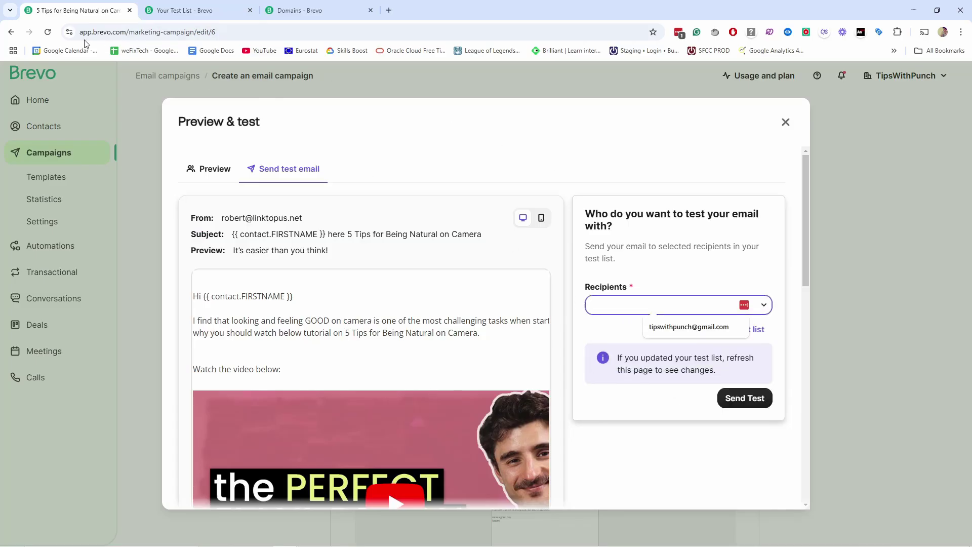
{"action": "left_click", "coordinate": [47, 33]}
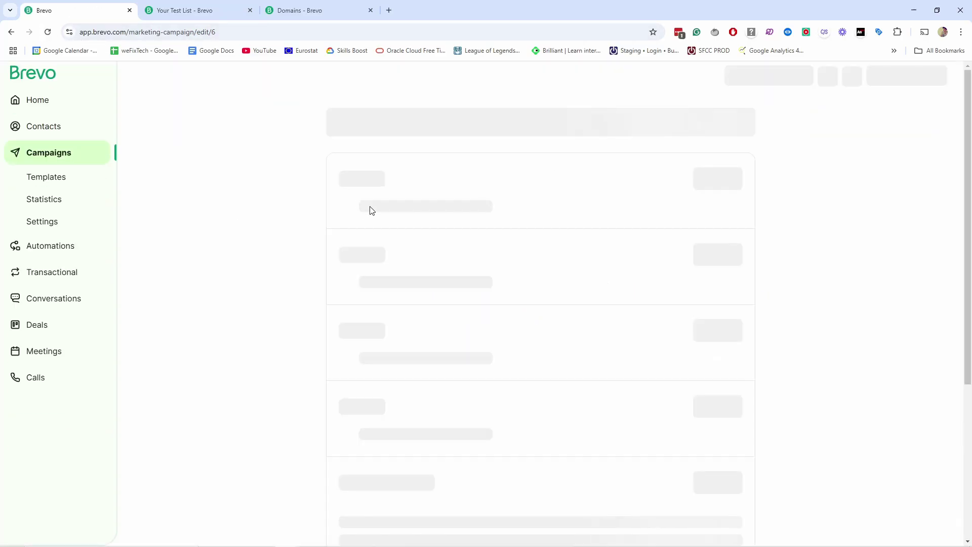
{"action": "left_click", "coordinate": [658, 121]}
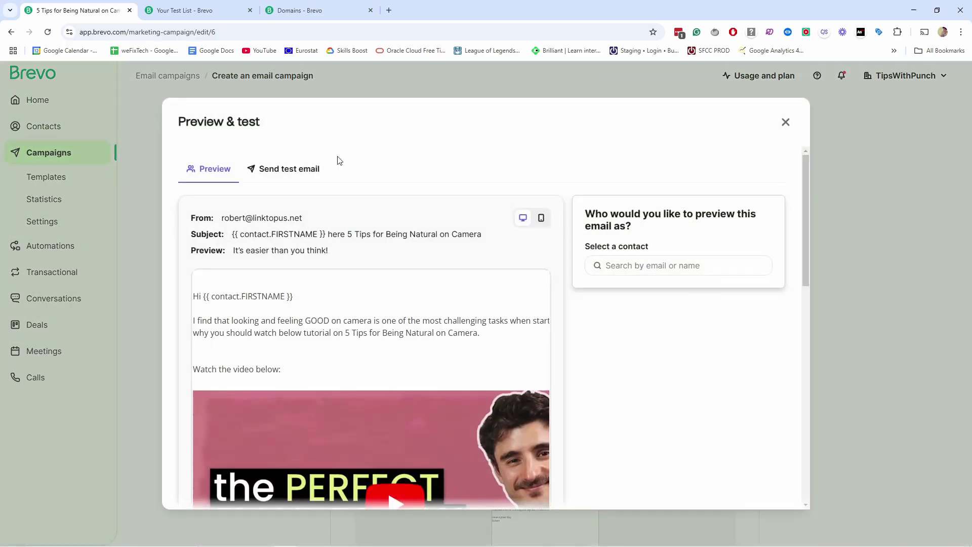
{"action": "left_click", "coordinate": [289, 170]}
{"action": "left_click", "coordinate": [627, 306]}
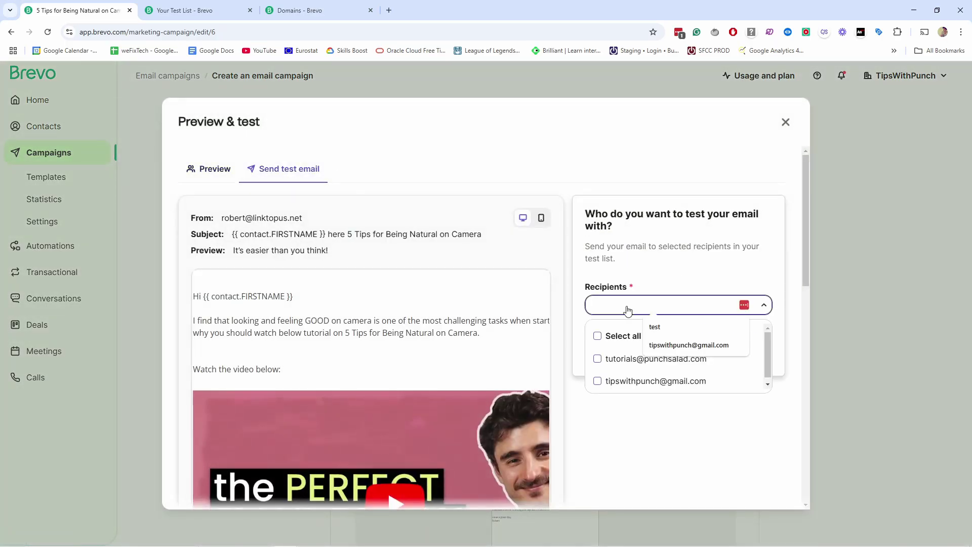
{"action": "left_click", "coordinate": [597, 381]}
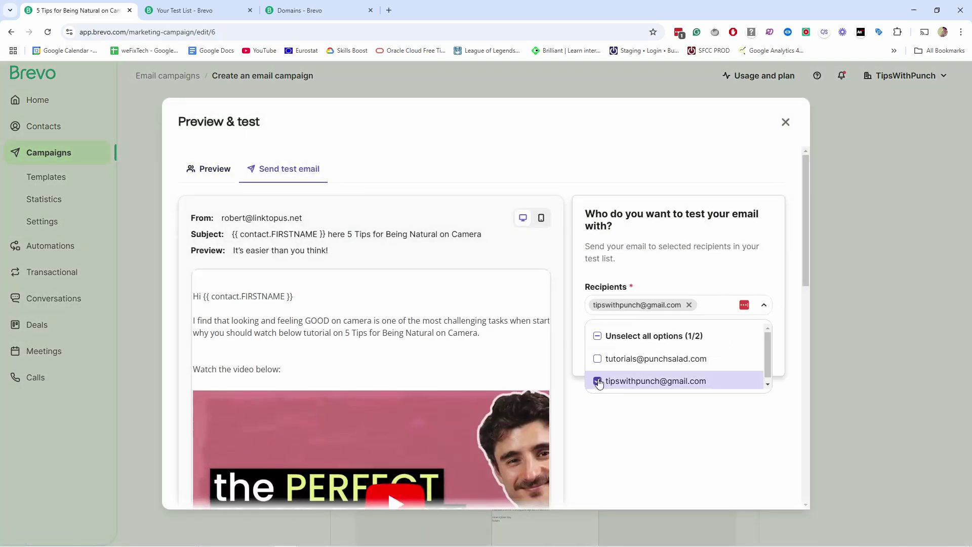
{"action": "left_click", "coordinate": [682, 412]}
{"action": "left_click", "coordinate": [745, 352]}
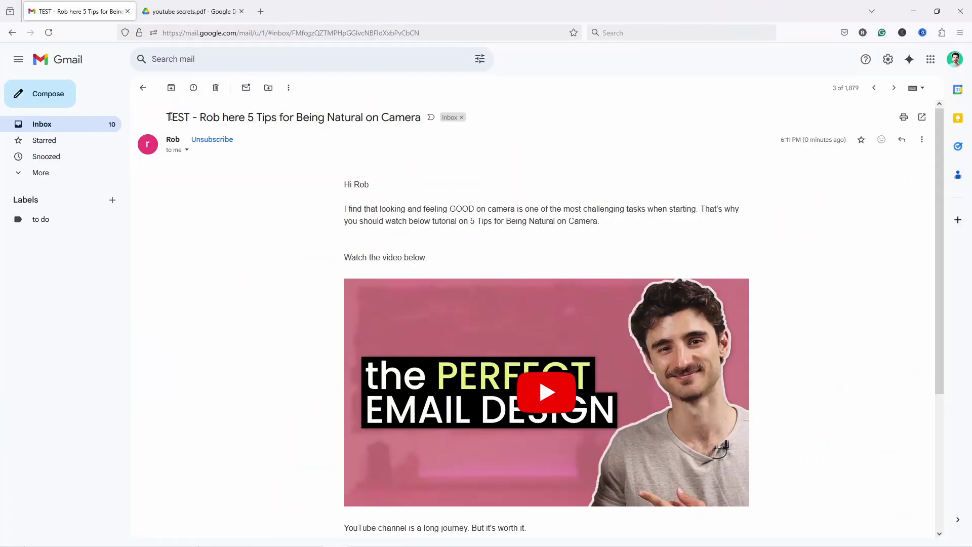
{"action": "left_click_drag", "start_coordinate": [171, 117], "coordinate": [199, 118]}
{"action": "left_click", "coordinate": [187, 150]}
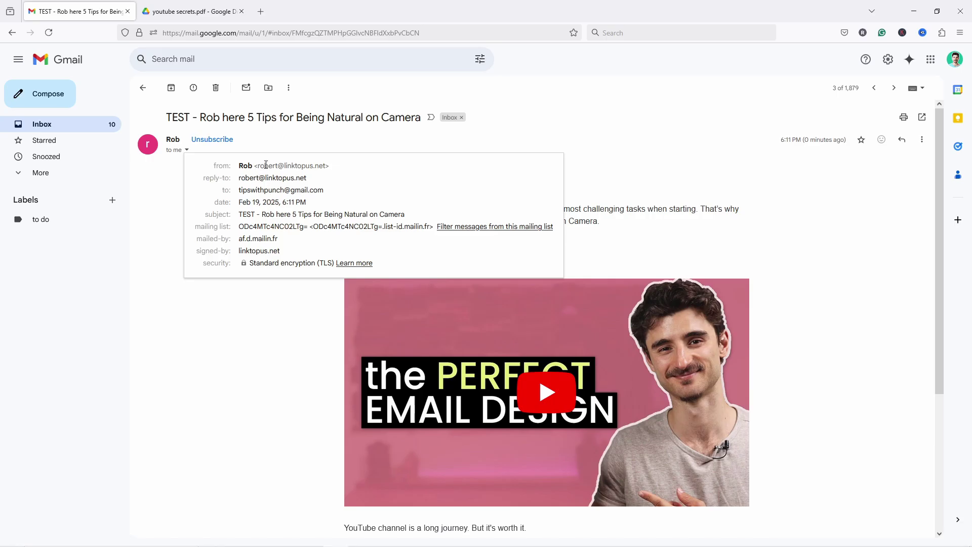
{"action": "left_click_drag", "start_coordinate": [260, 166], "coordinate": [328, 166]}
{"action": "left_click", "coordinate": [332, 171]}
{"action": "left_click", "coordinate": [323, 316]}
{"action": "scroll", "coordinate": [552, 291], "scroll_direction": "down", "scroll_amount": 3}
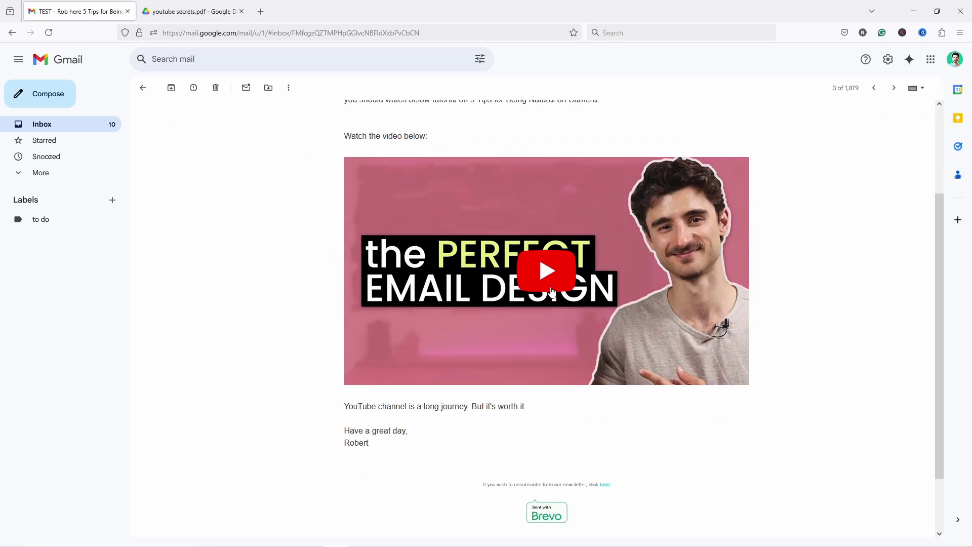
{"action": "left_click", "coordinate": [552, 291]}
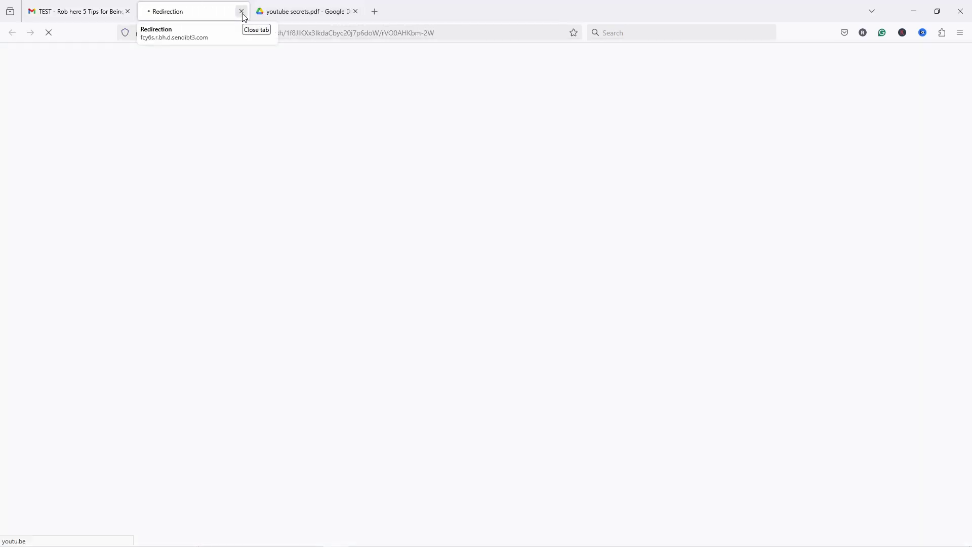
{"action": "left_click", "coordinate": [242, 11]}
{"action": "scroll", "coordinate": [440, 263], "scroll_direction": "down", "scroll_amount": 1}
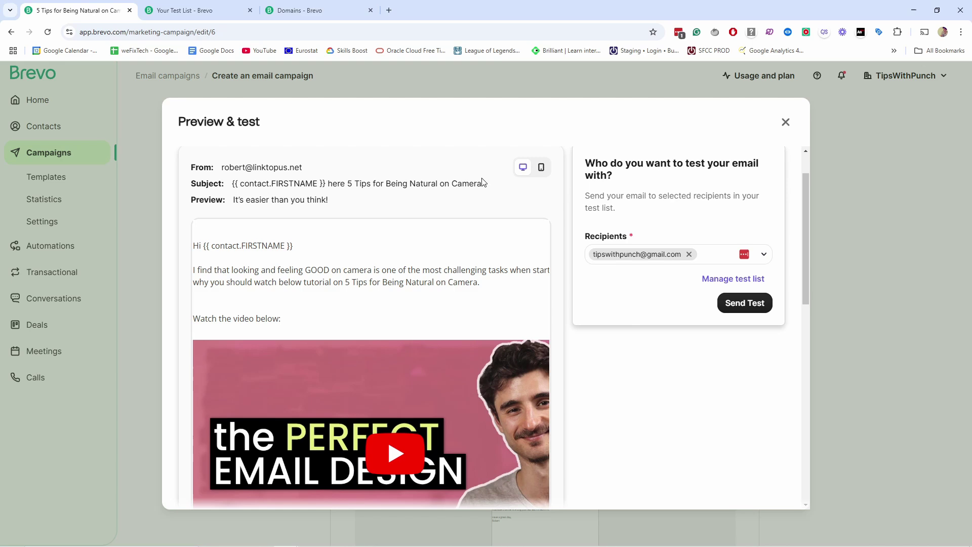
- Choose to schedule the campaign for later, on 21 February 2025
{"action": "left_click", "coordinate": [786, 122]}
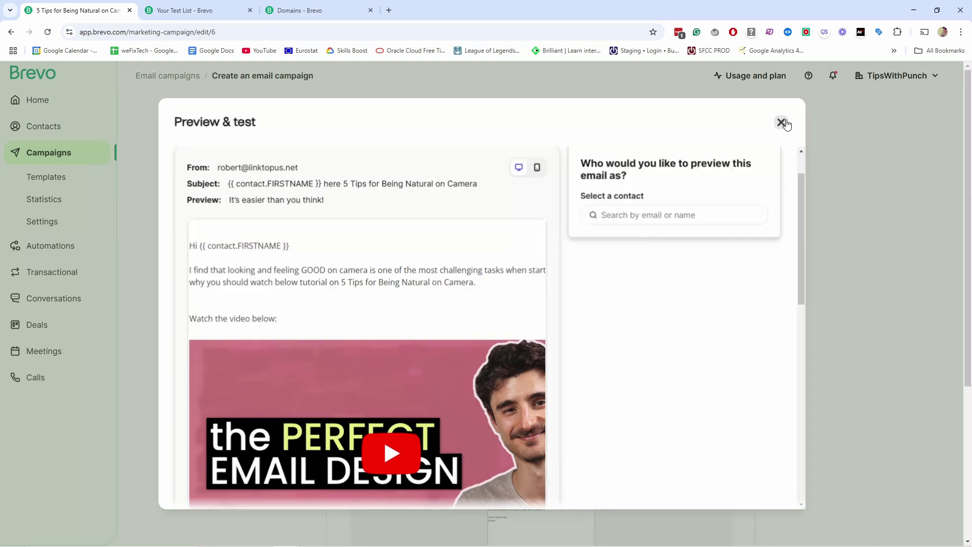
{"action": "scroll", "coordinate": [679, 157], "scroll_direction": "down", "scroll_amount": 5}
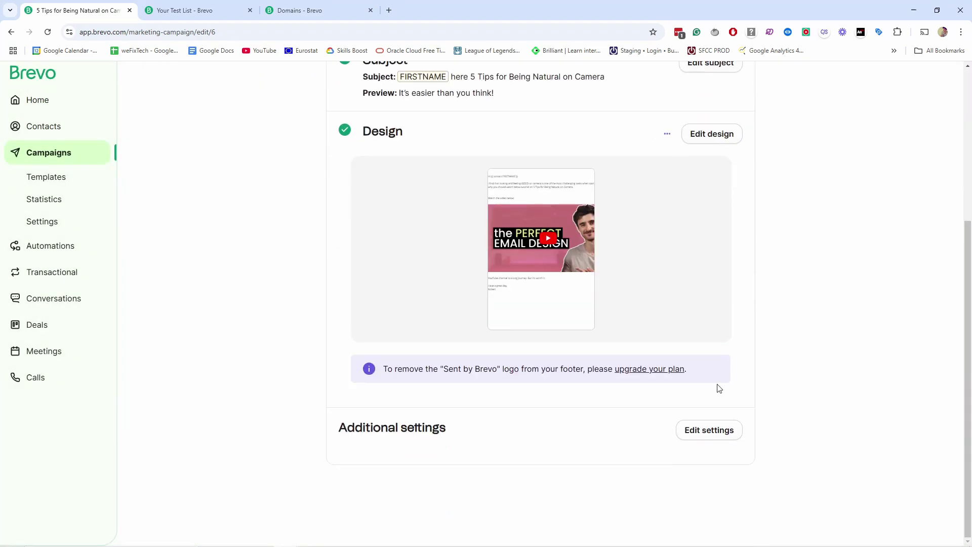
{"action": "scroll", "coordinate": [718, 388], "scroll_direction": "up", "scroll_amount": 5}
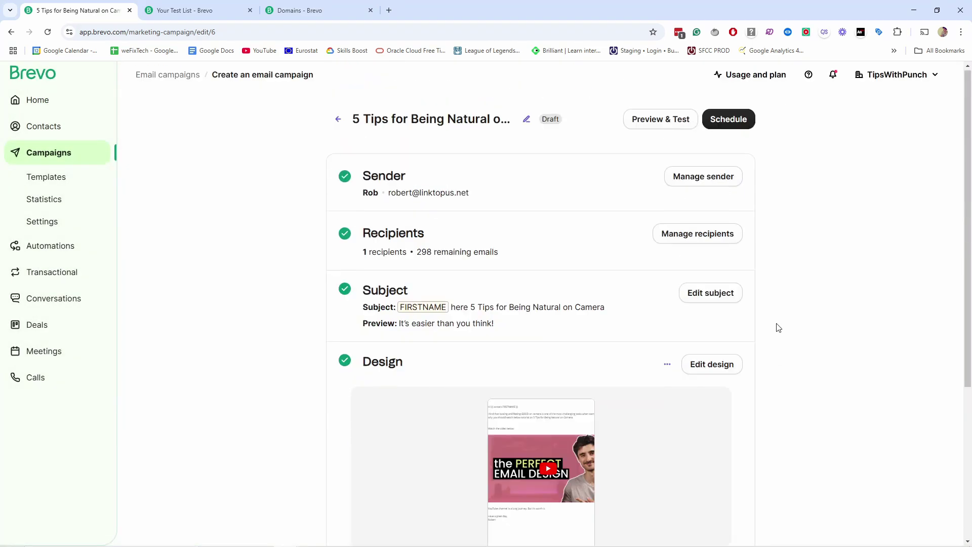
{"action": "left_click", "coordinate": [726, 126]}
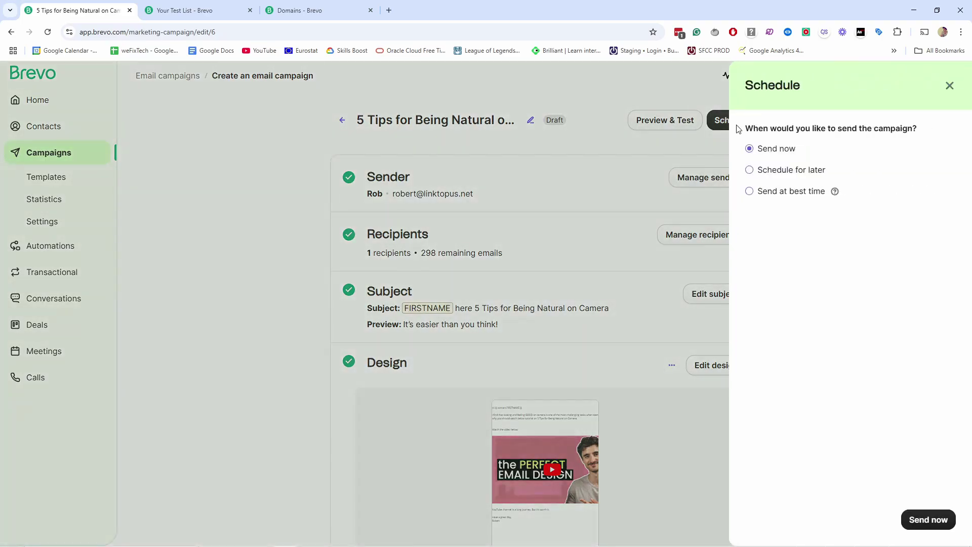
{"action": "left_click", "coordinate": [750, 169]}
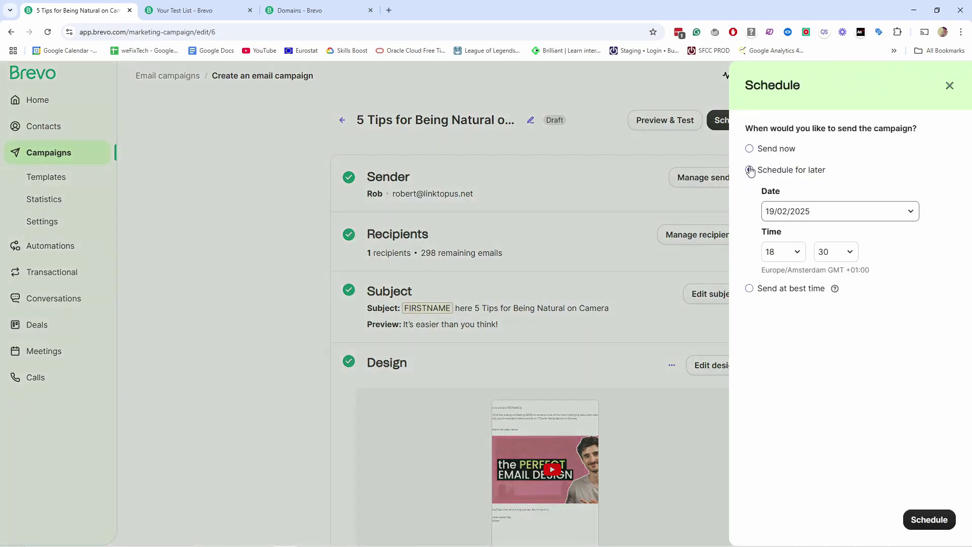
{"action": "left_click", "coordinate": [787, 213]}
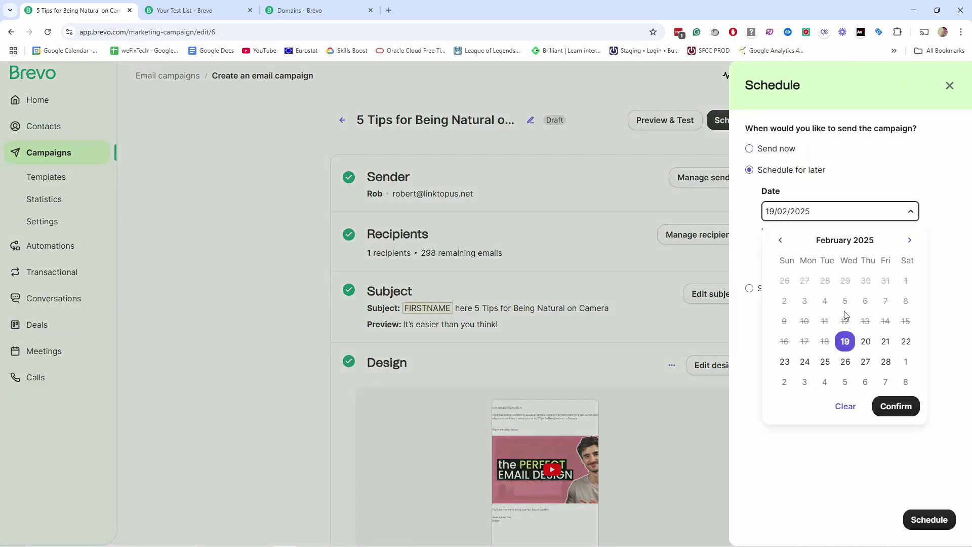
{"action": "left_click", "coordinate": [886, 342]}
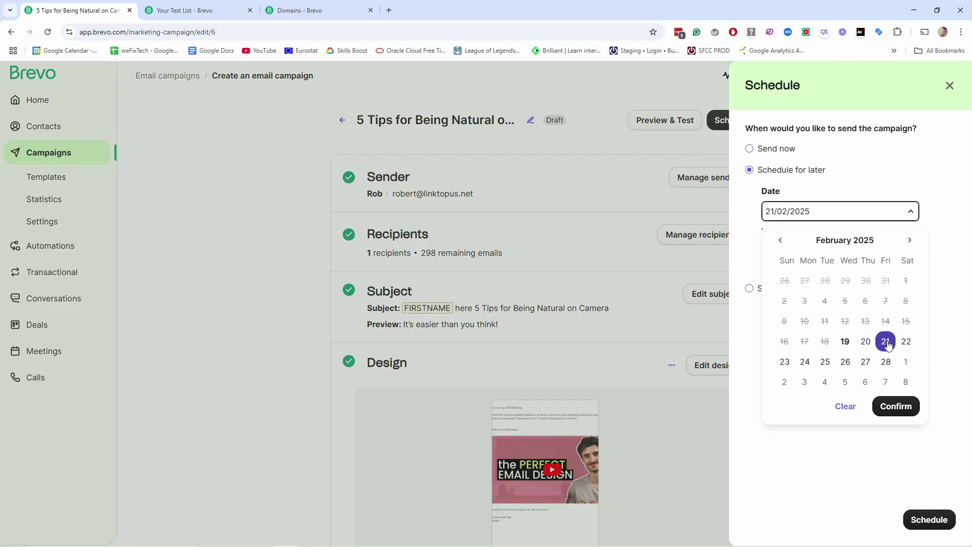
{"action": "left_click", "coordinate": [793, 211]}
- Set the scheduled send time to 10:00
{"action": "left_click", "coordinate": [784, 255]}
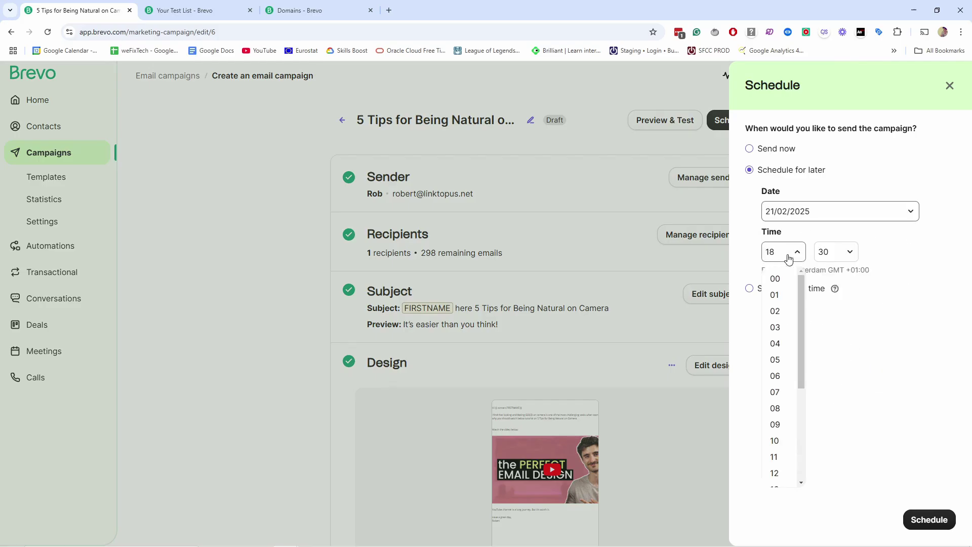
{"action": "left_click", "coordinate": [824, 271]}
{"action": "left_click", "coordinate": [793, 253]}
{"action": "scroll", "coordinate": [783, 394], "scroll_direction": "down", "scroll_amount": 1}
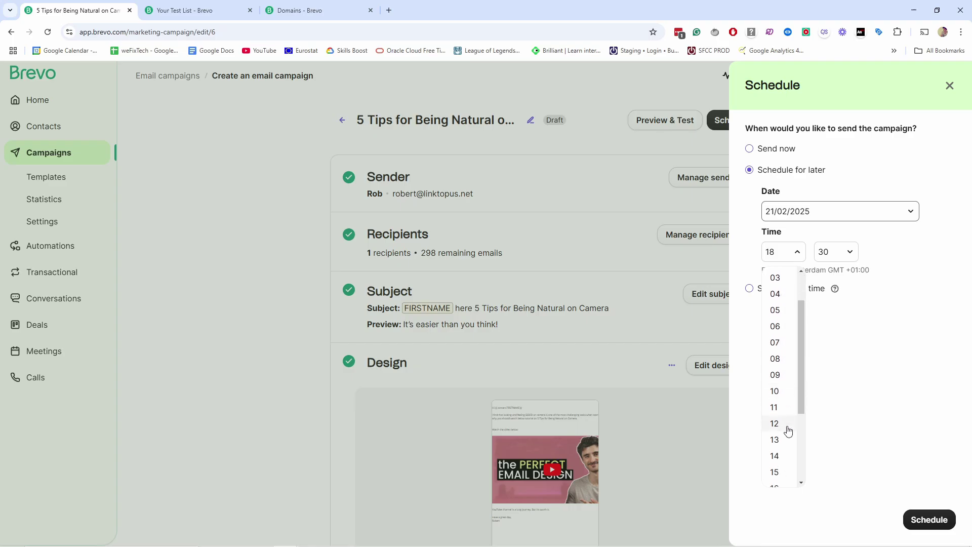
{"action": "left_click", "coordinate": [782, 392]}
{"action": "left_click", "coordinate": [836, 256]}
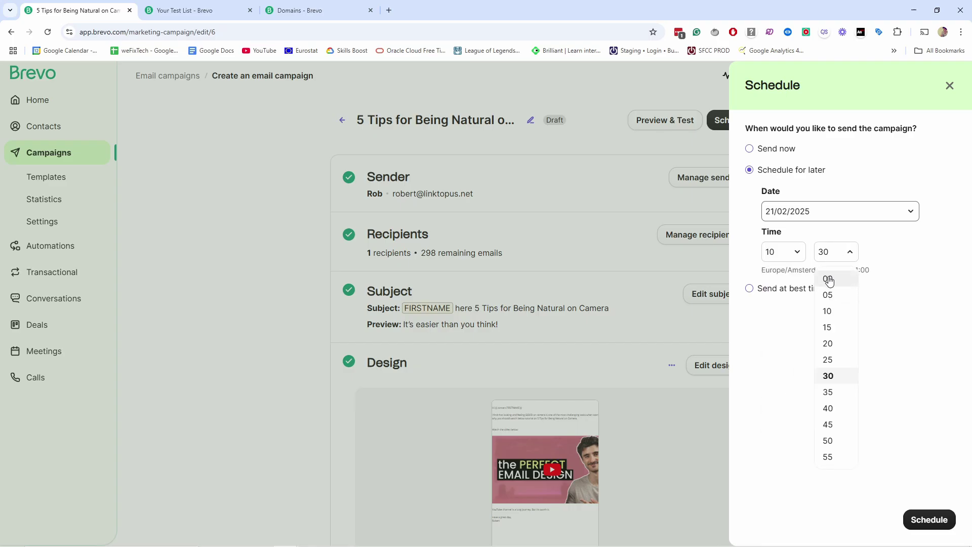
{"action": "left_click", "coordinate": [831, 279]}
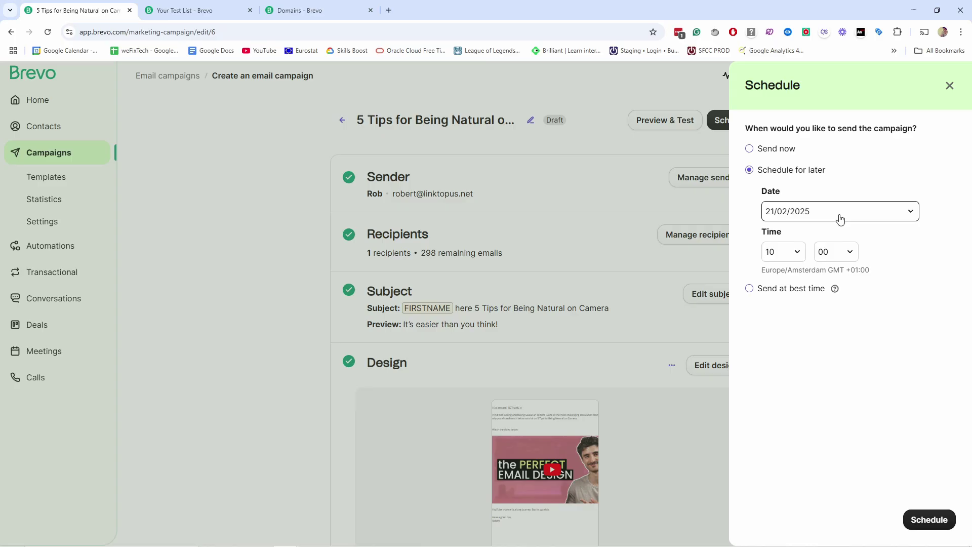
- Send '5 Tips for Being Natural on Camera' now and refresh Campaigns to confirm Running
{"action": "left_click", "coordinate": [751, 149]}
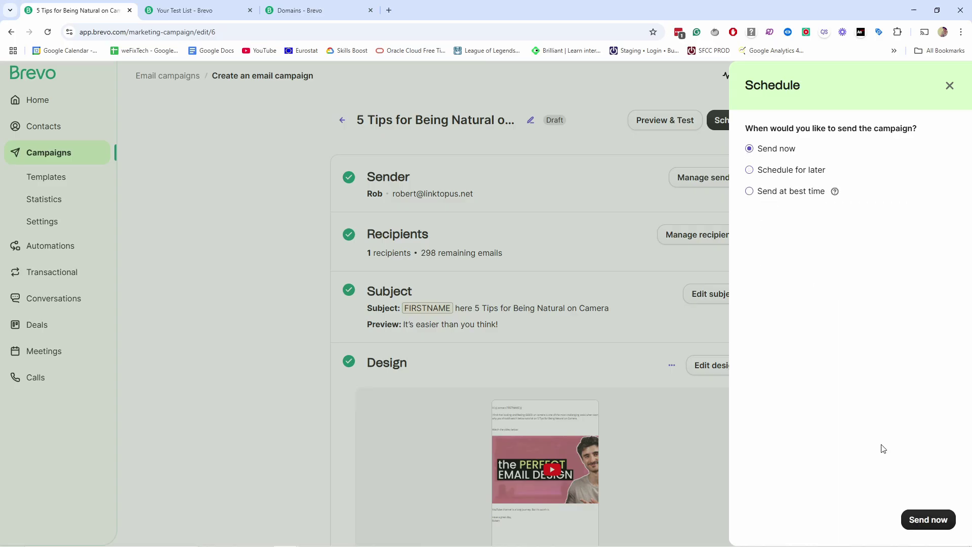
{"action": "left_click", "coordinate": [928, 520]}
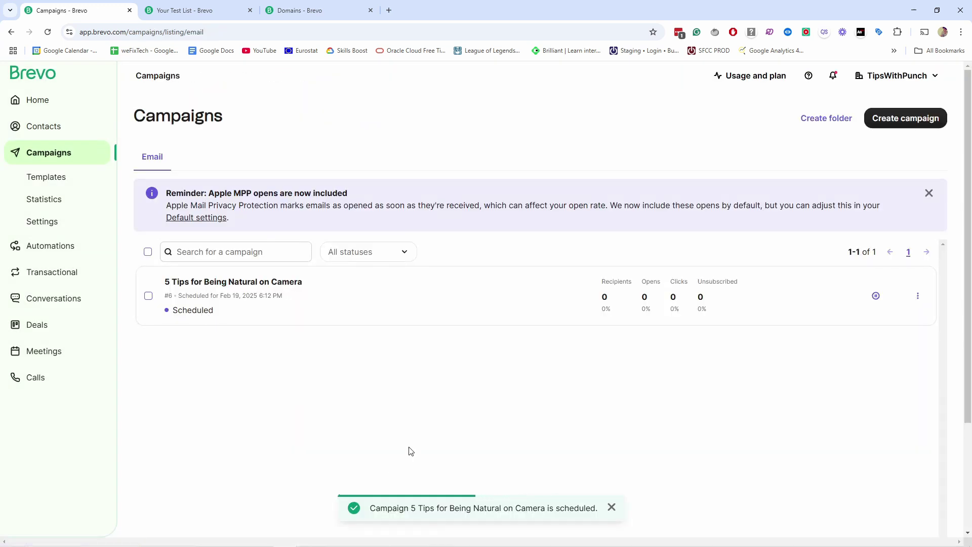
{"action": "left_click", "coordinate": [50, 32]}
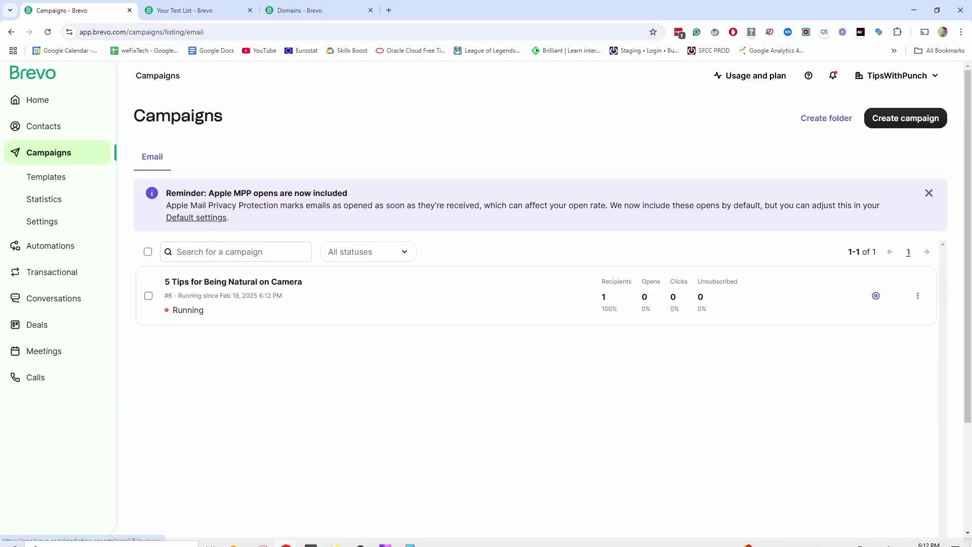
- Open the delivered campaign email in Gmail and check its video thumbnail and sign-off
{"action": "left_click", "coordinate": [336, 541]}
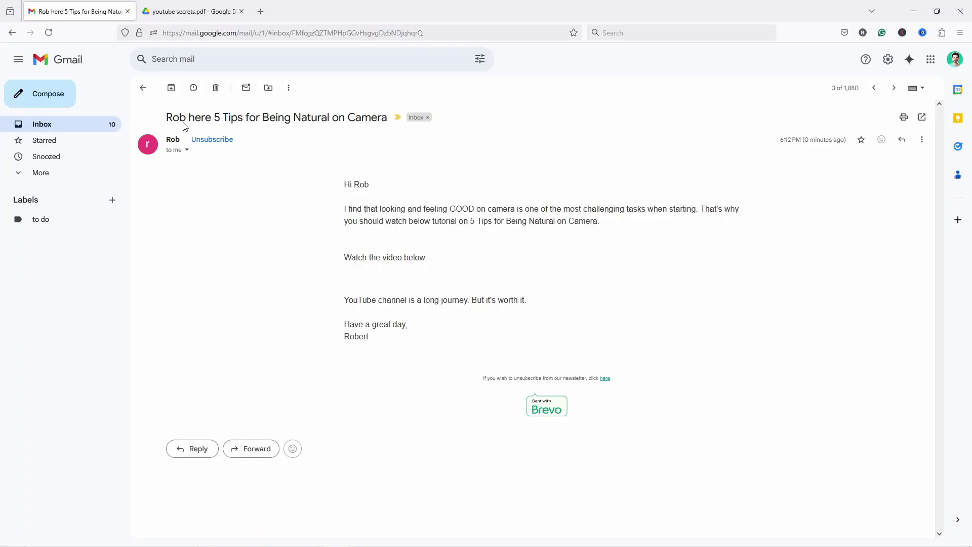
{"action": "scroll", "coordinate": [239, 146], "scroll_direction": "down", "scroll_amount": 4}
{"action": "scroll", "coordinate": [287, 167], "scroll_direction": "up", "scroll_amount": 4}
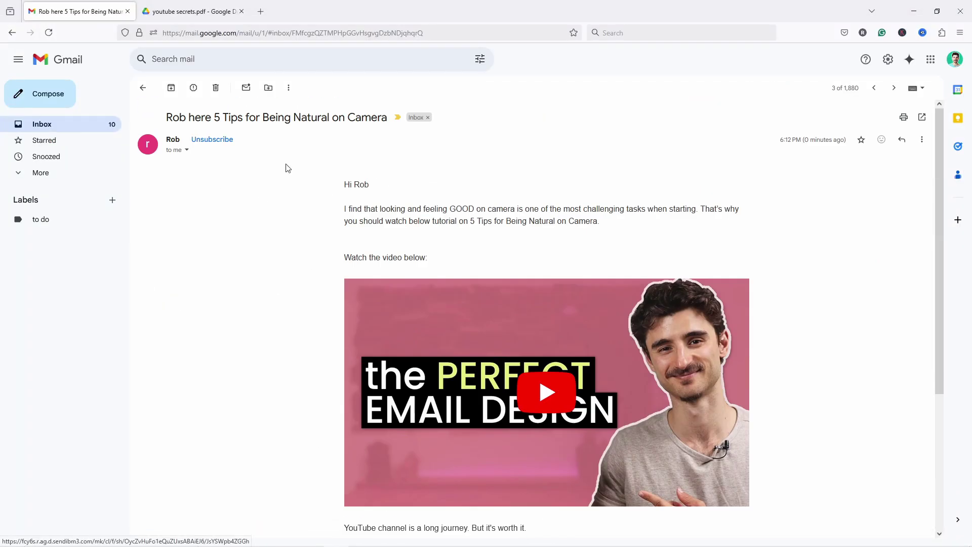
{"action": "left_click_drag", "start_coordinate": [167, 117], "coordinate": [398, 152]}
{"action": "left_click", "coordinate": [399, 162]}
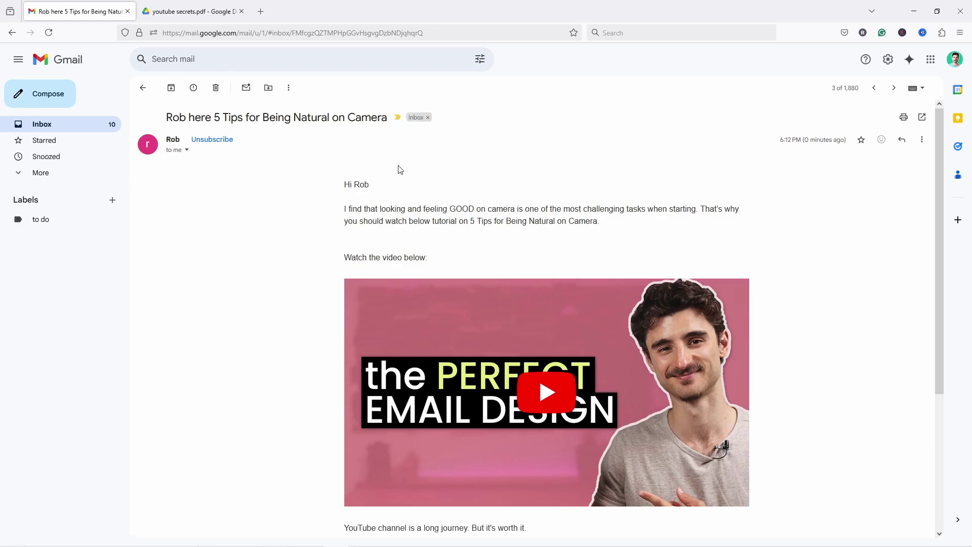